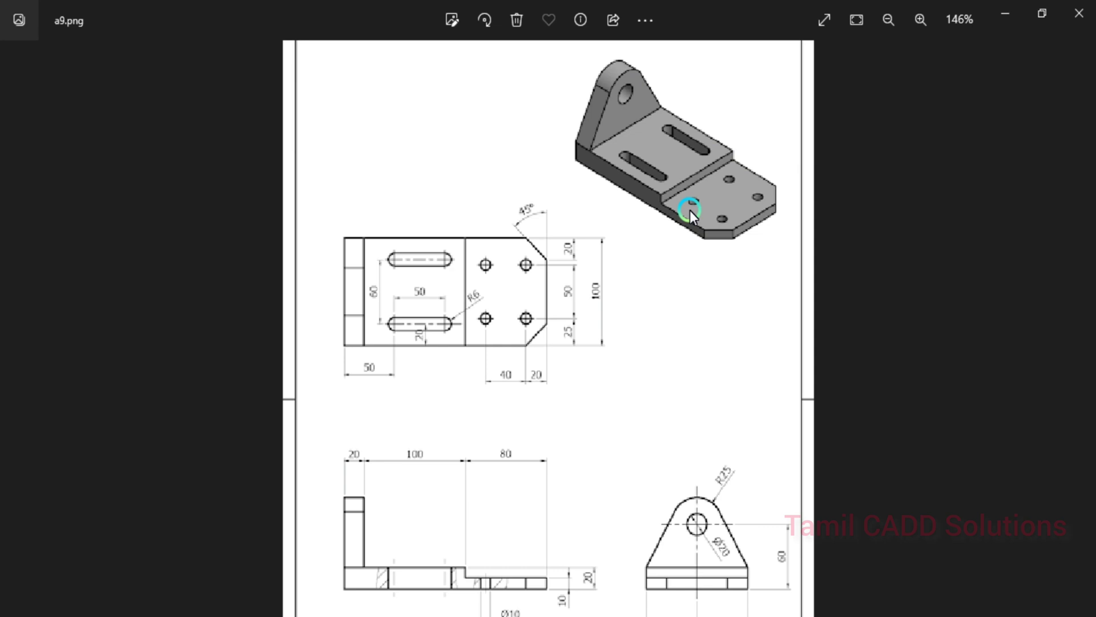
Check the a9.png reference drawing, switch to SOLIDWORKS and start a sketch on the Front Plane
mouse_move(613, 254)
left_mouse_down()
mouse_move(617, 180)
mouse_move(605, 255)
left_mouse_up()
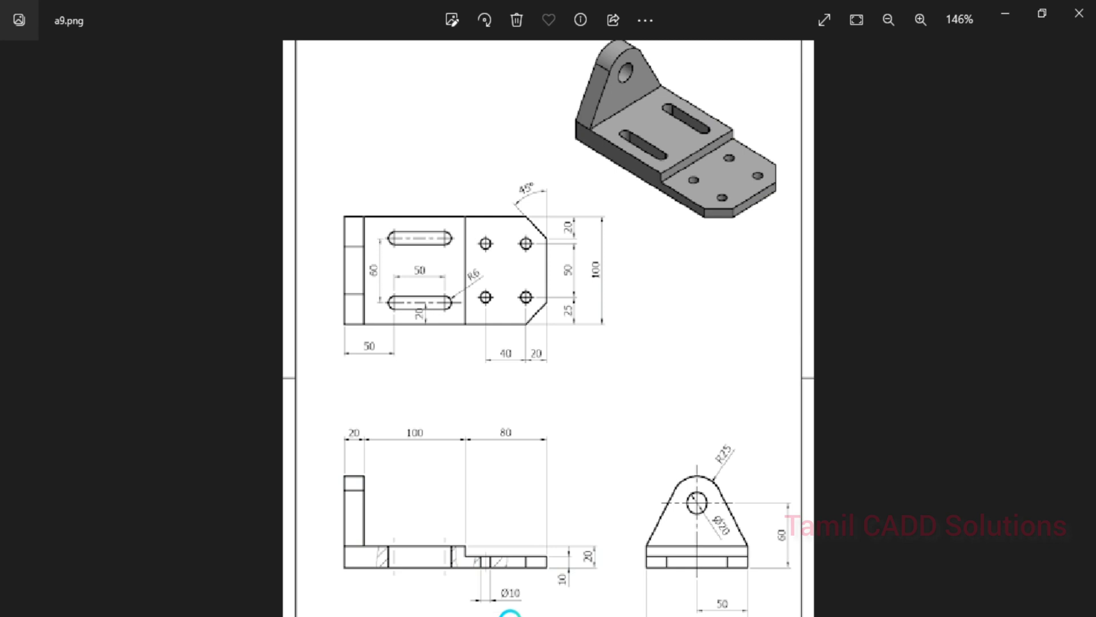
key("alt+Tab")
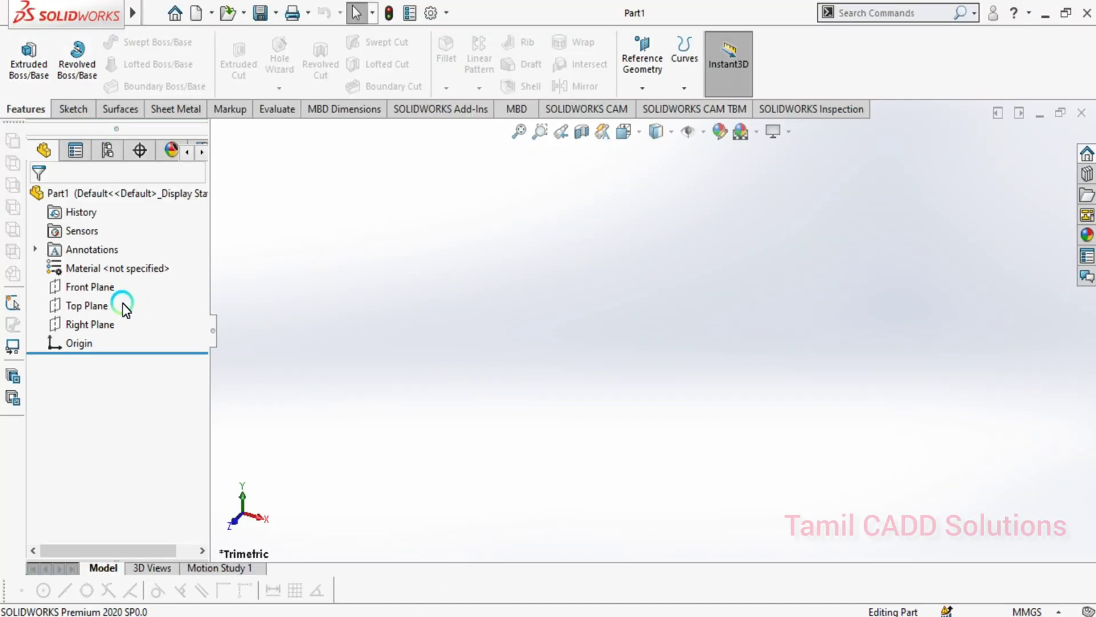
left_click(96, 290)
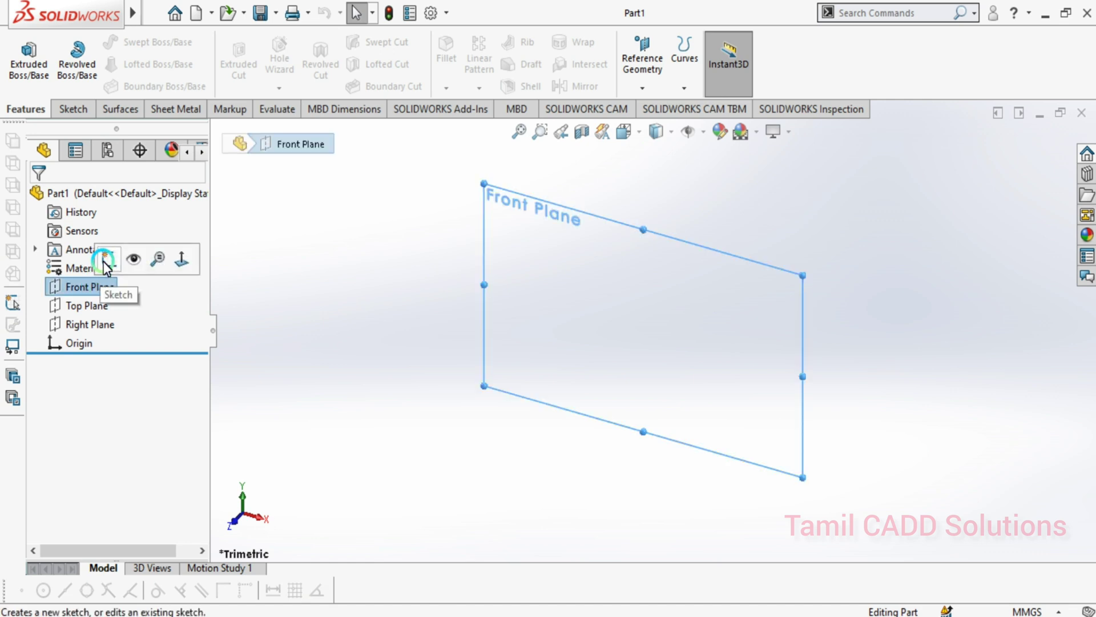
left_click(103, 256)
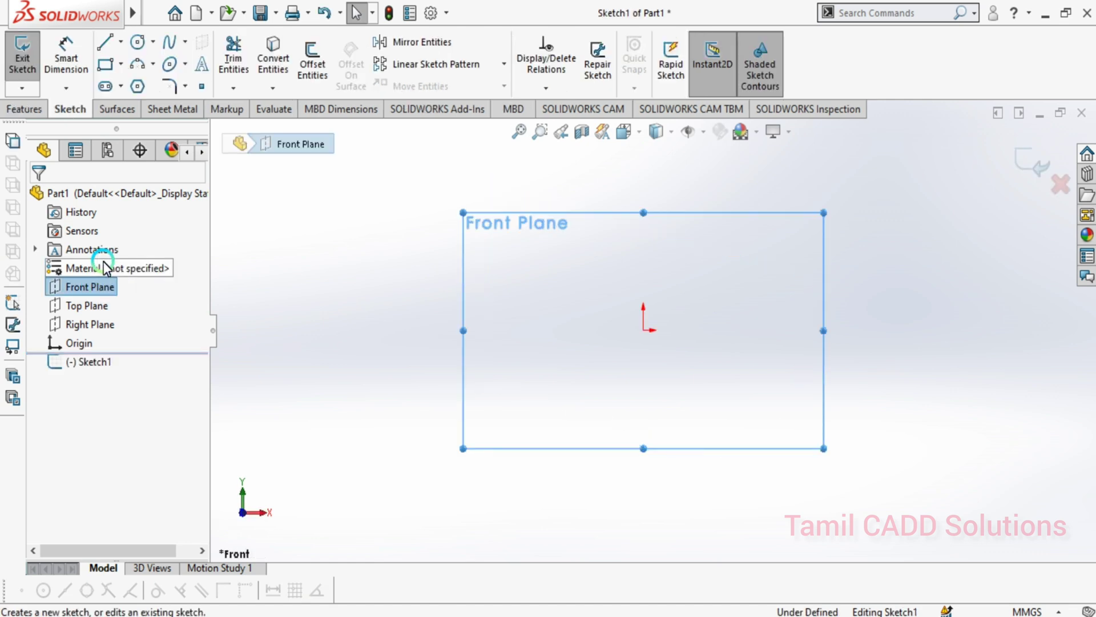
Draw a corner rectangle from the origin, 20 mm high and 200 mm long
left_click(121, 64)
left_click(126, 87)
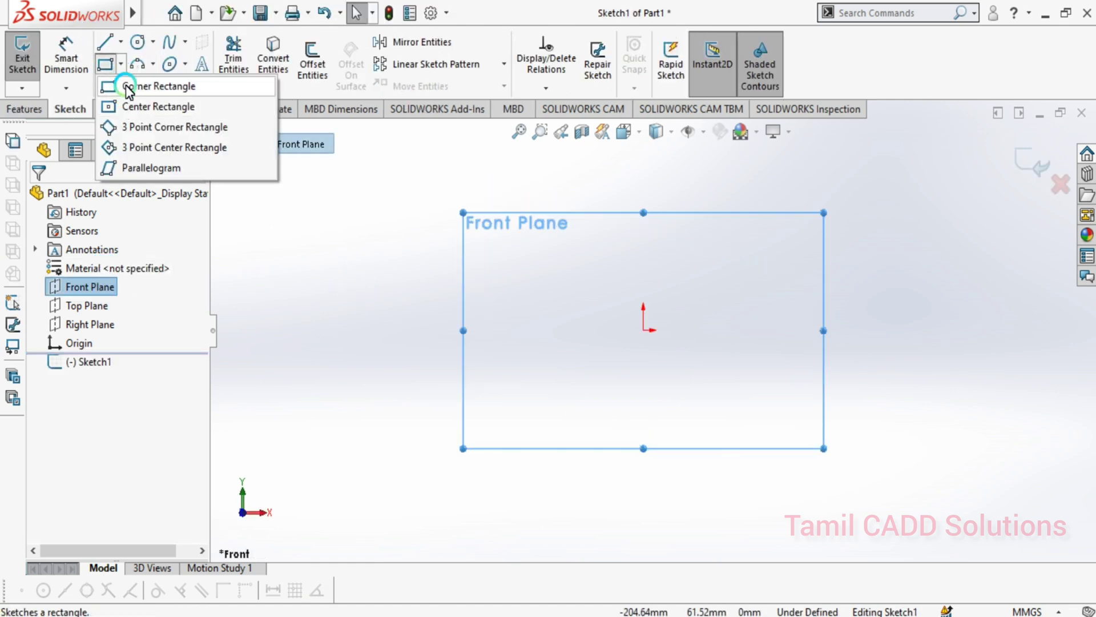
left_click(125, 87)
left_click(642, 328)
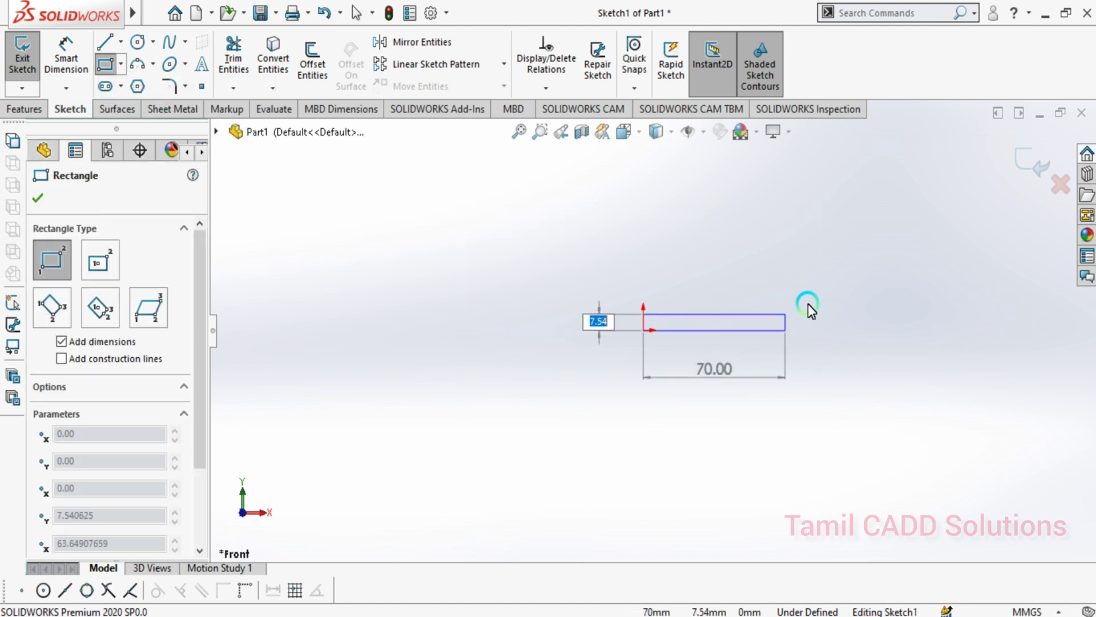
left_click(938, 288)
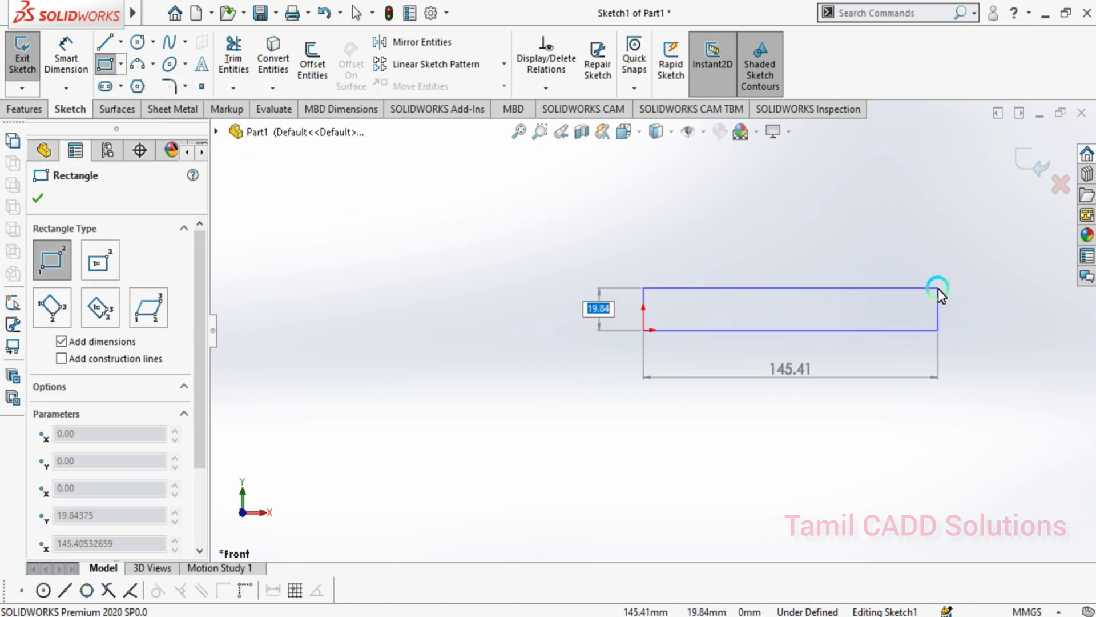
type("20")
key("Tab")
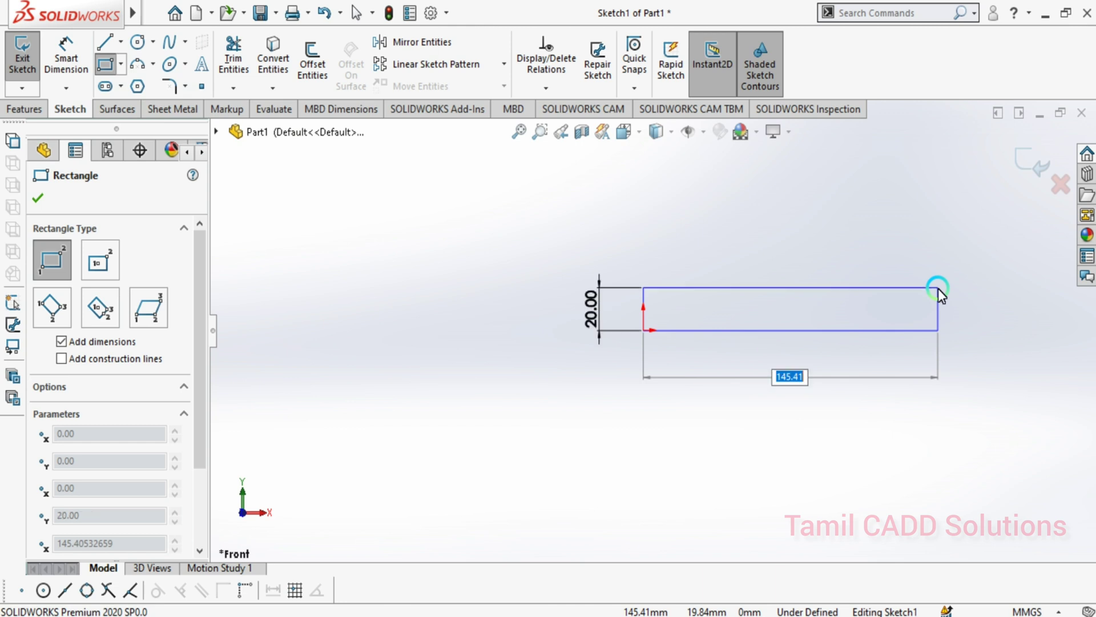
type("200")
key("Return")
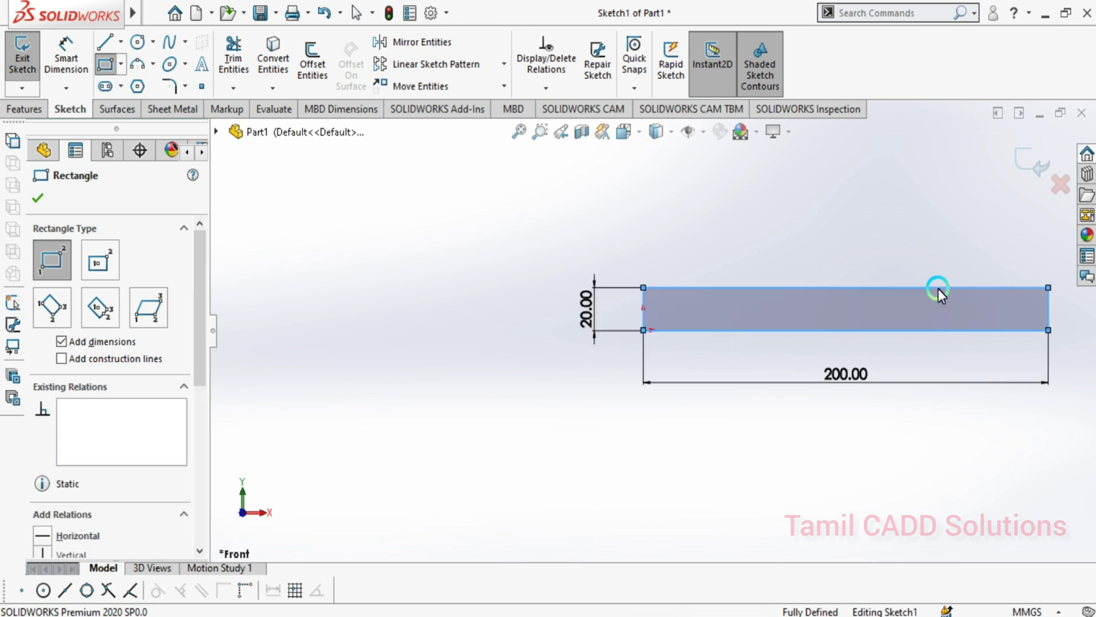
key("Escape")
key("f")
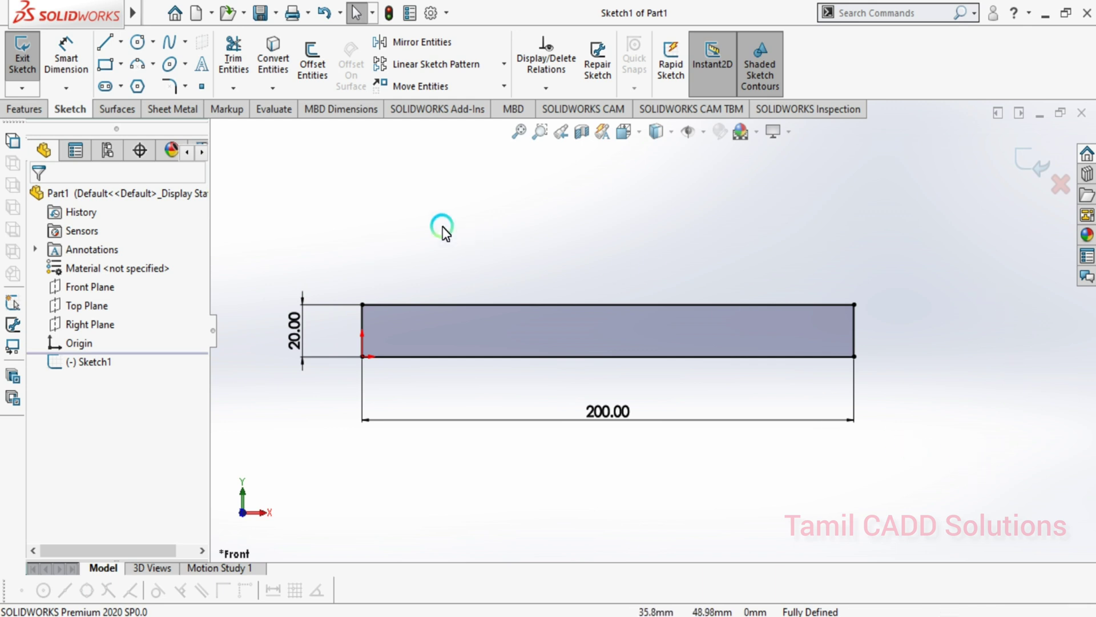
Sketch an L-shaped step from the rectangle's upper edge, about 10 mm down and about 65 mm across to the far end edge
left_click(112, 43)
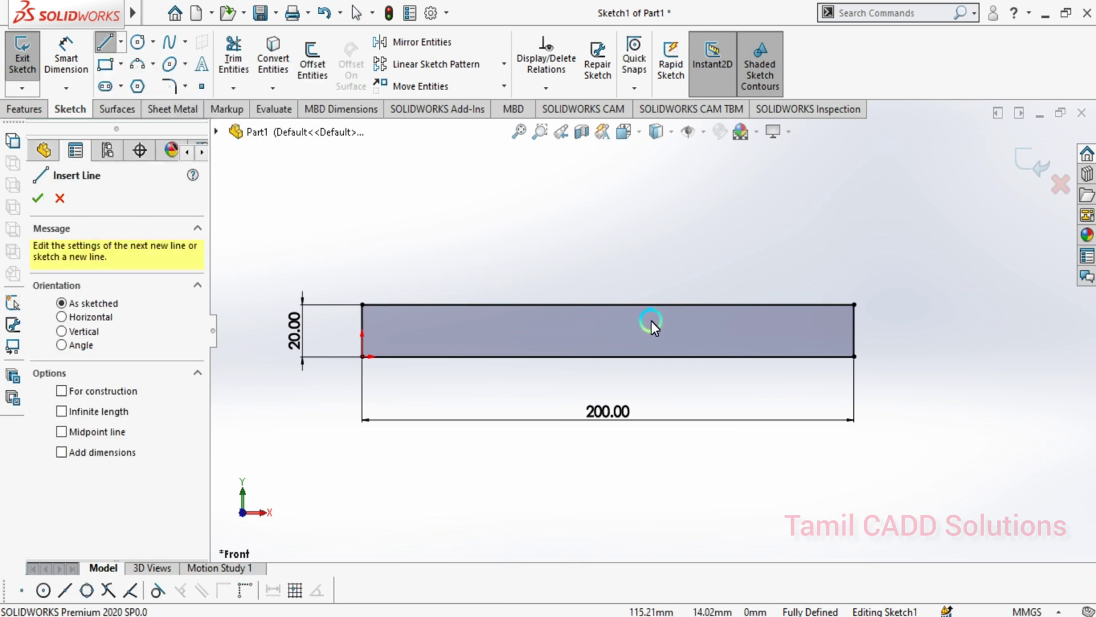
left_click(695, 303)
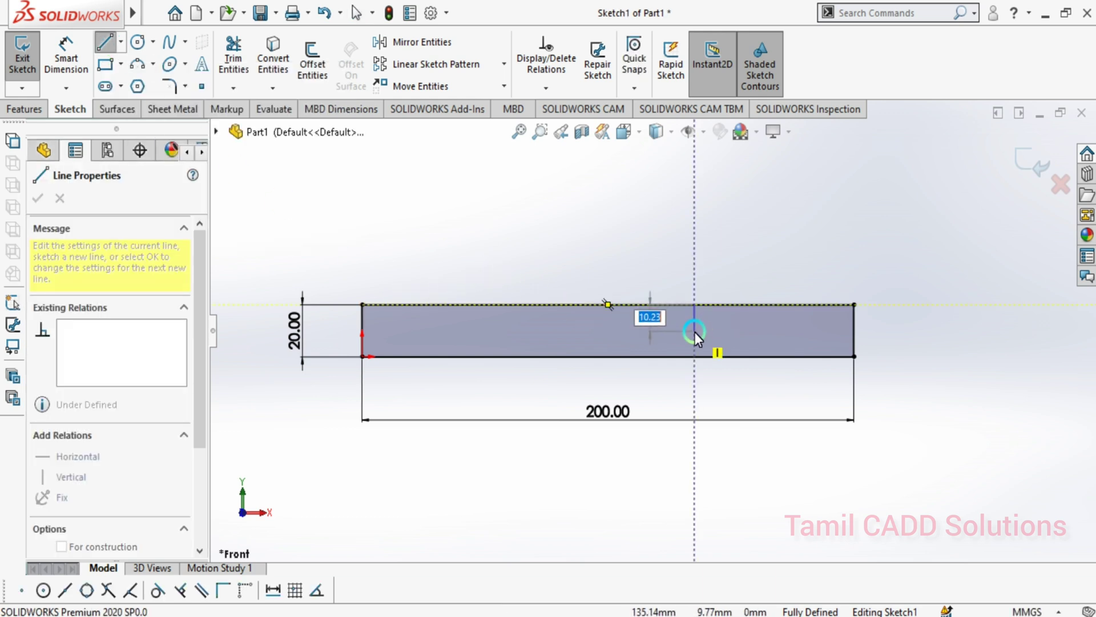
left_click(694, 331)
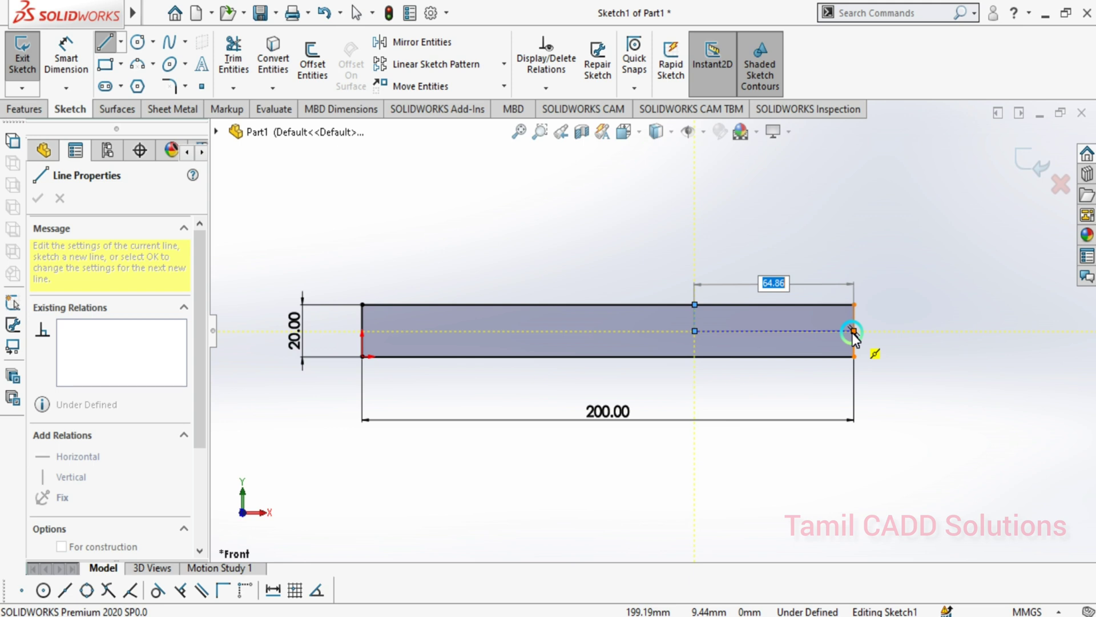
left_click(853, 331)
key("Escape")
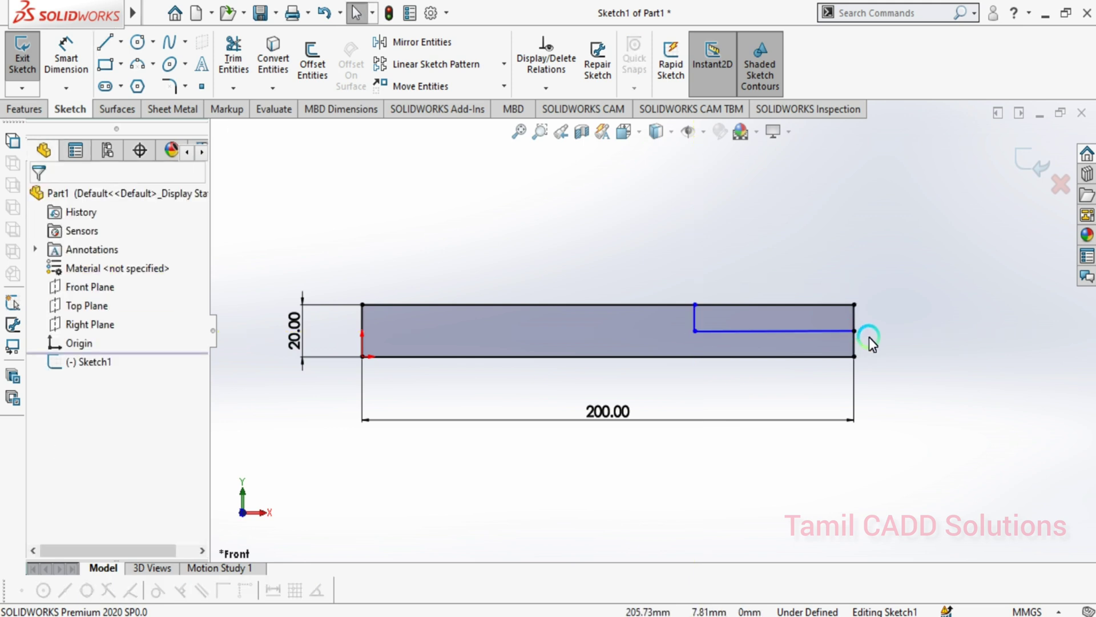
left_click(65, 57)
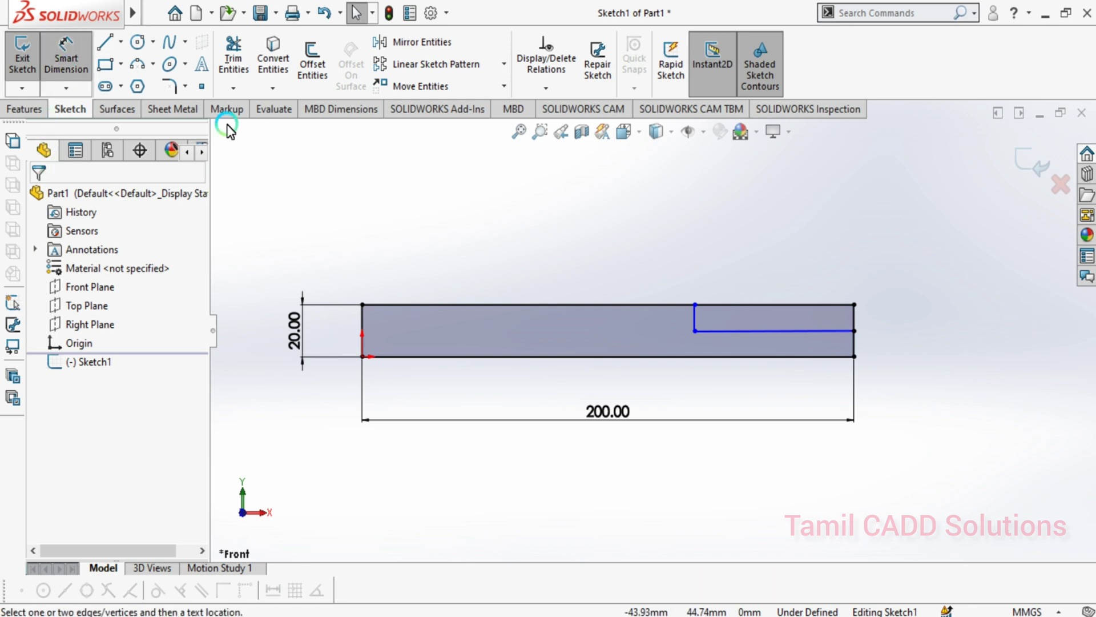
left_click(715, 330)
left_click(717, 306)
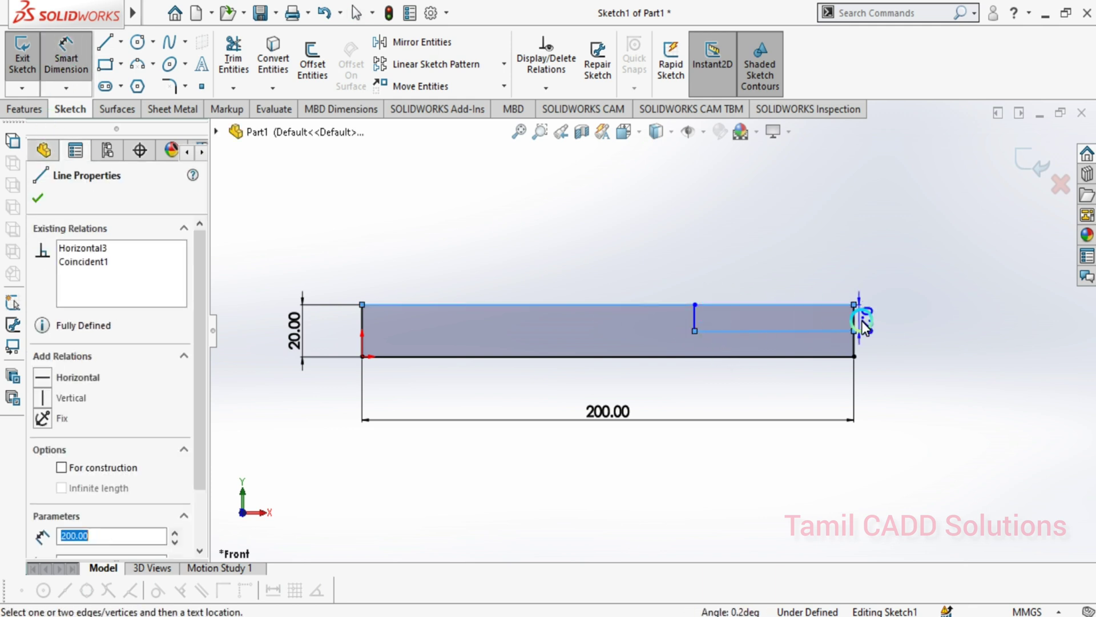
key("Escape")
key("Escape")
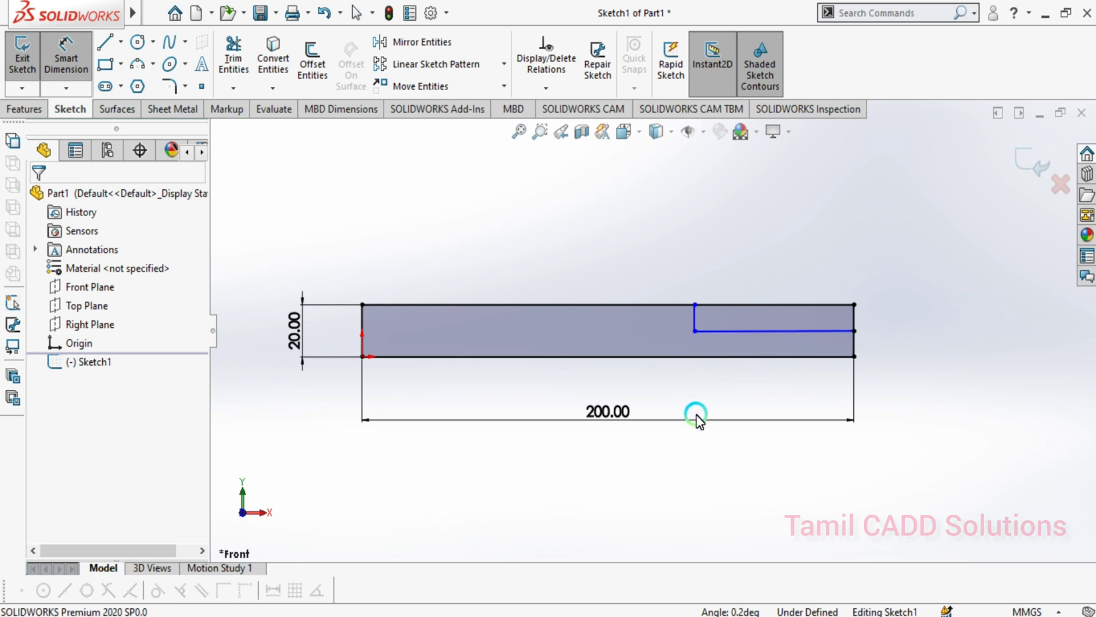
Add a Horizontal relation to the long line of the step
left_click(762, 331)
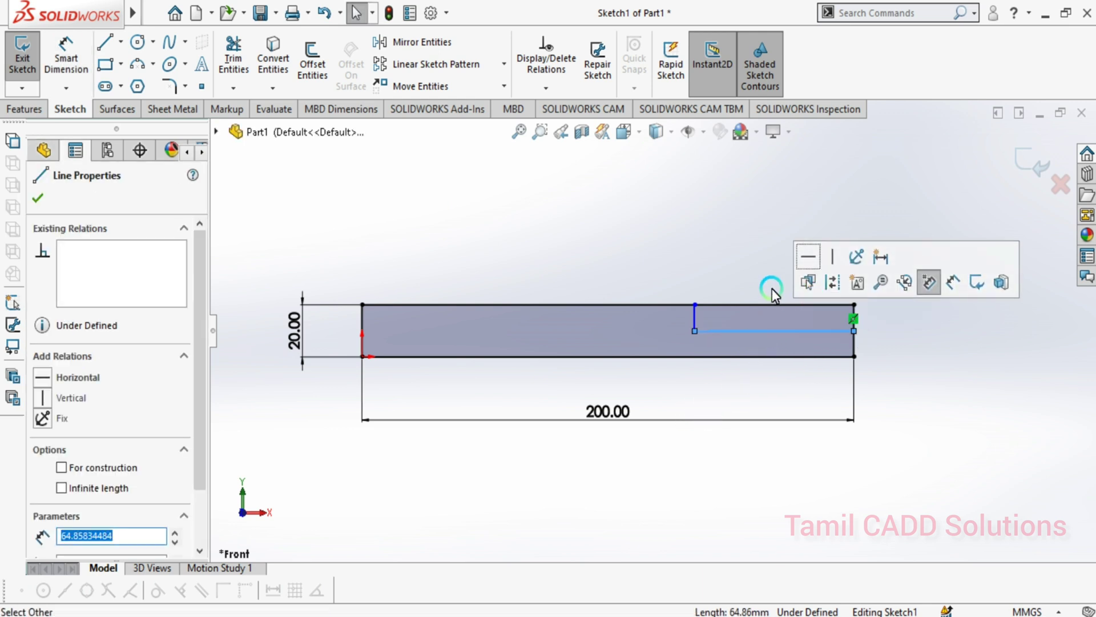
left_click(807, 257)
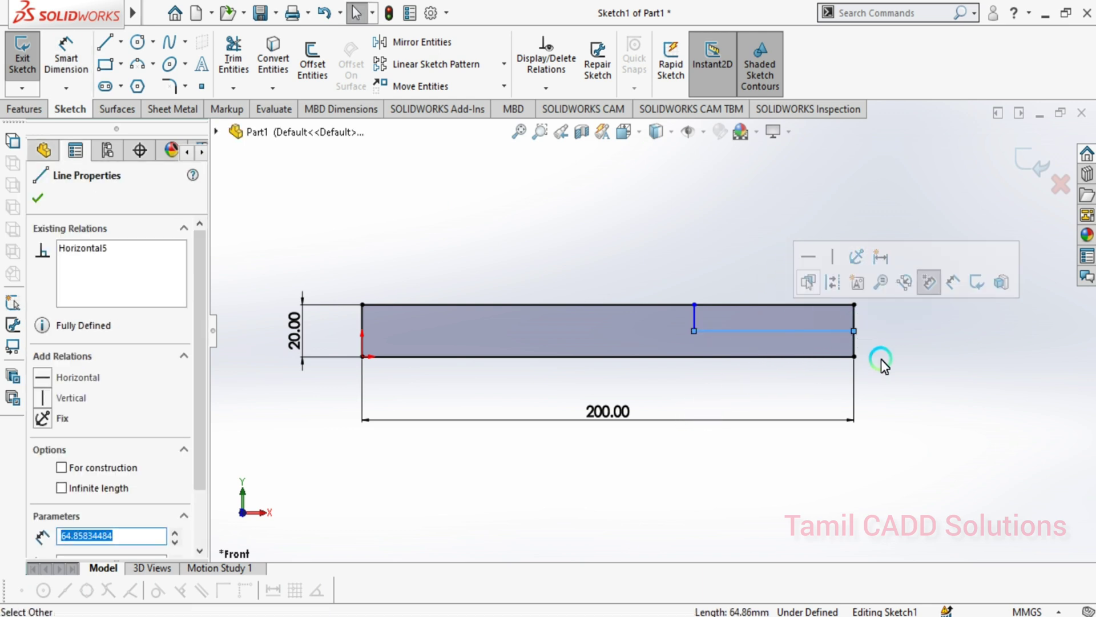
left_click(881, 358)
Add a driven dimension for the step's depth below the rectangle's upper edge and place it beyond the stepped end
left_click(77, 53)
left_click(805, 330)
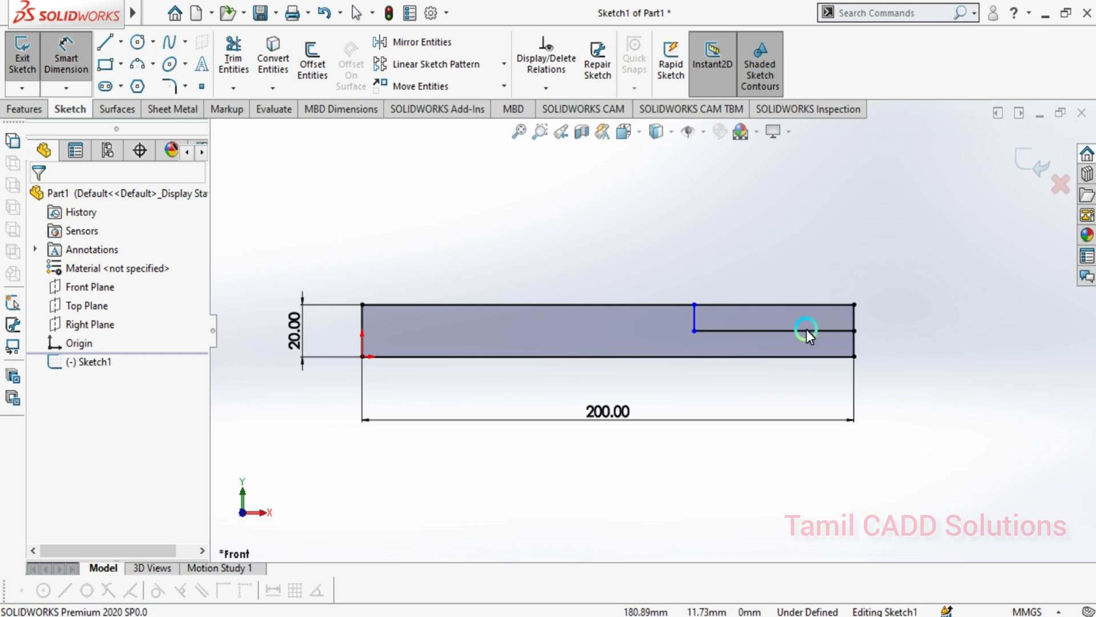
left_click(806, 306)
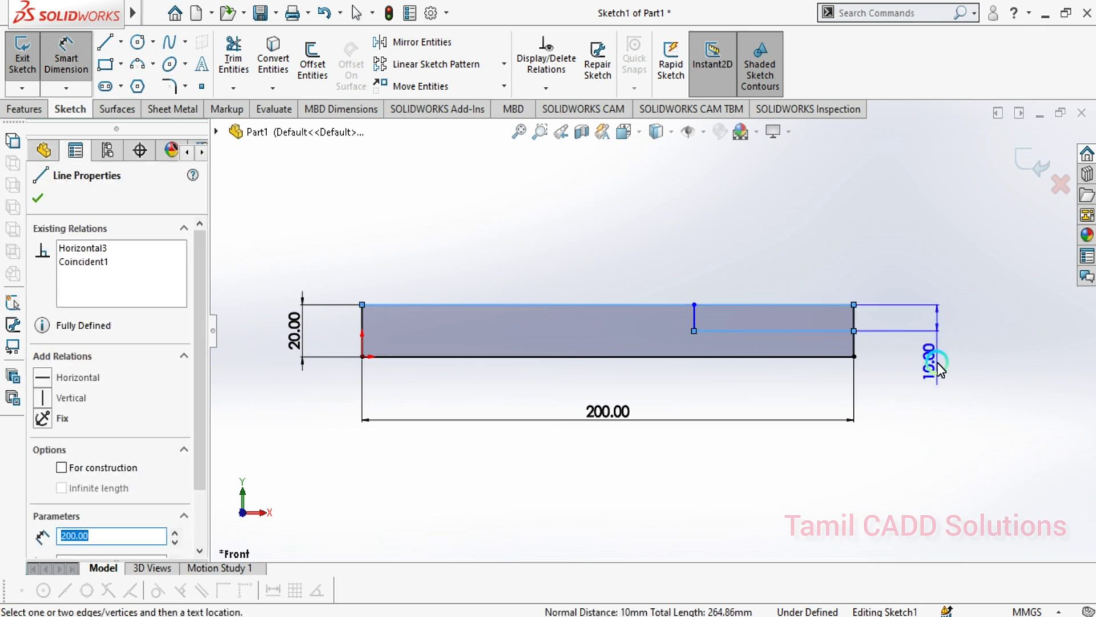
left_click(936, 356)
key("Escape")
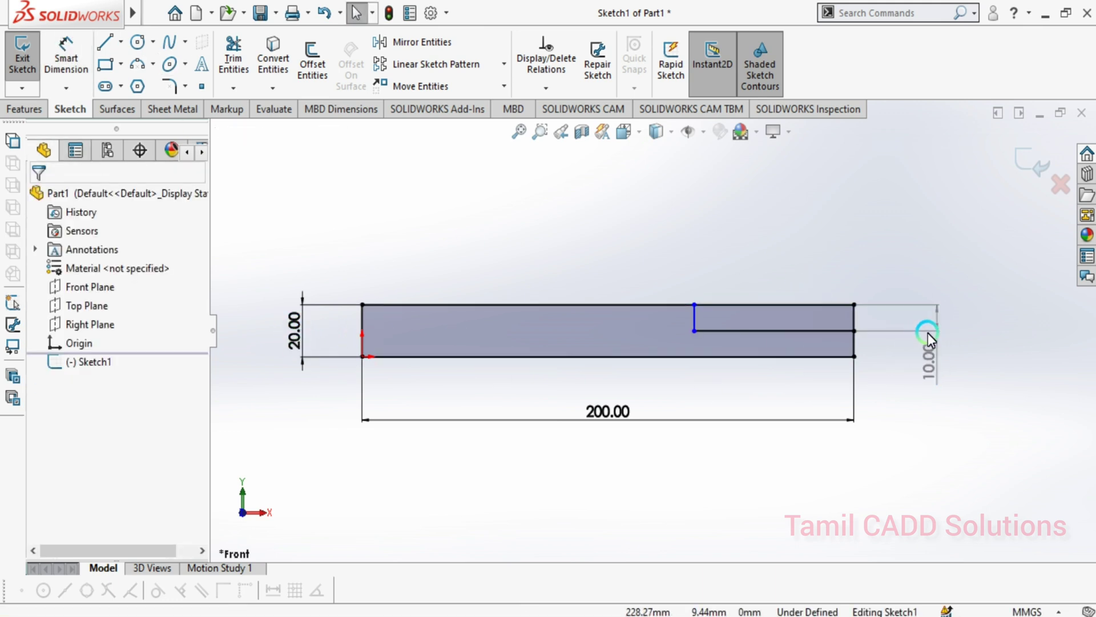
left_click_drag(930, 377, 915, 379)
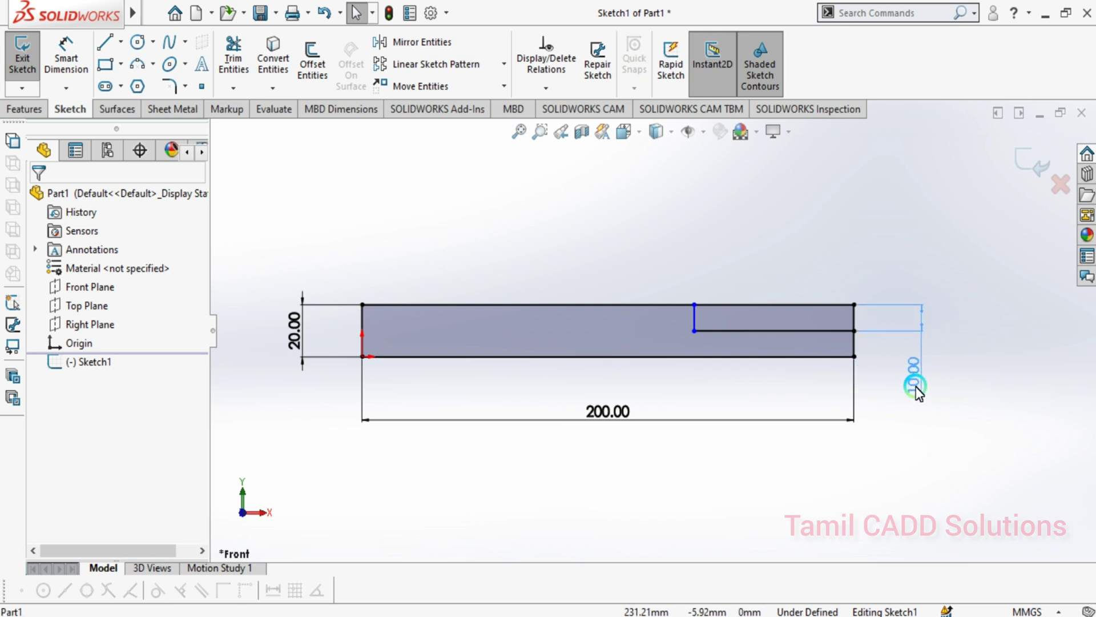
key("Escape")
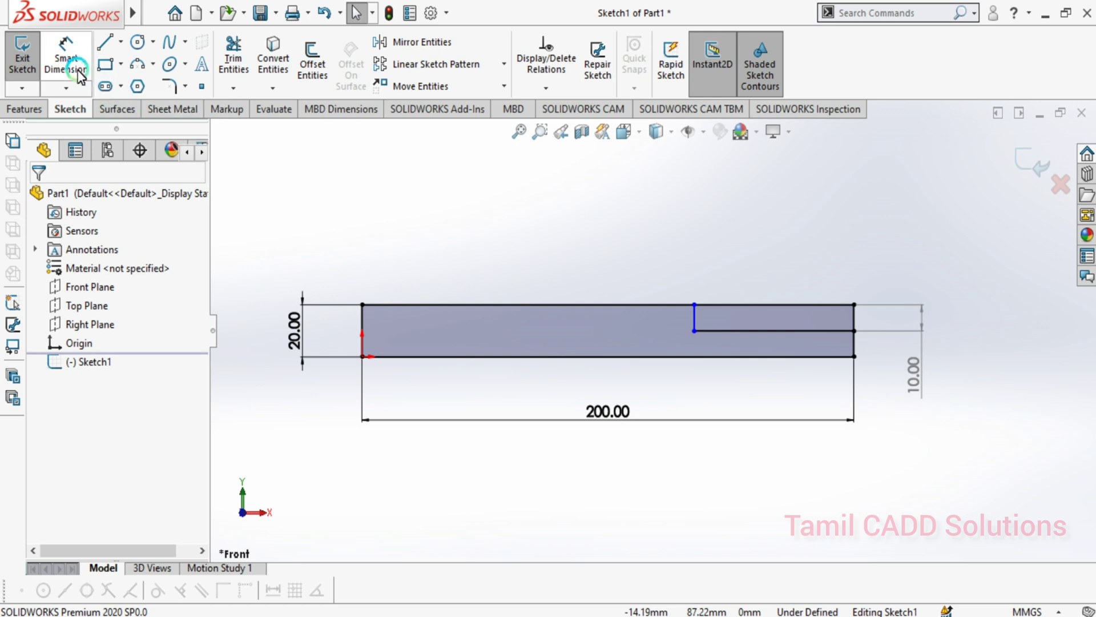
Dimension the distance from the step's vertical line to the rectangle's far end edge as 80 mm
left_click(66, 60)
left_click(695, 320)
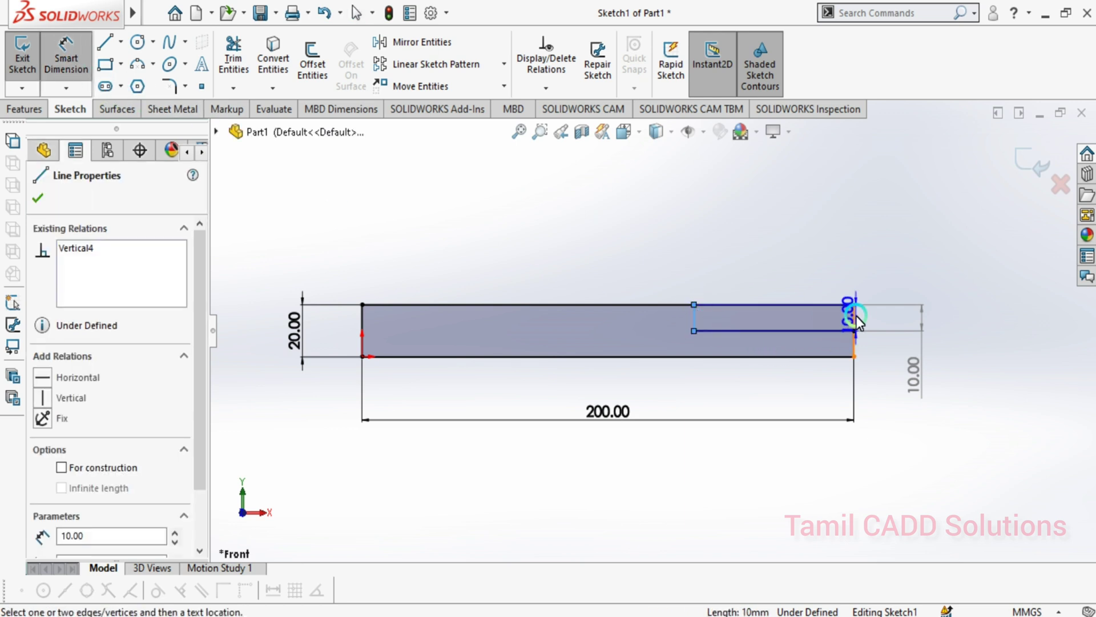
left_click(855, 314)
left_click(804, 238)
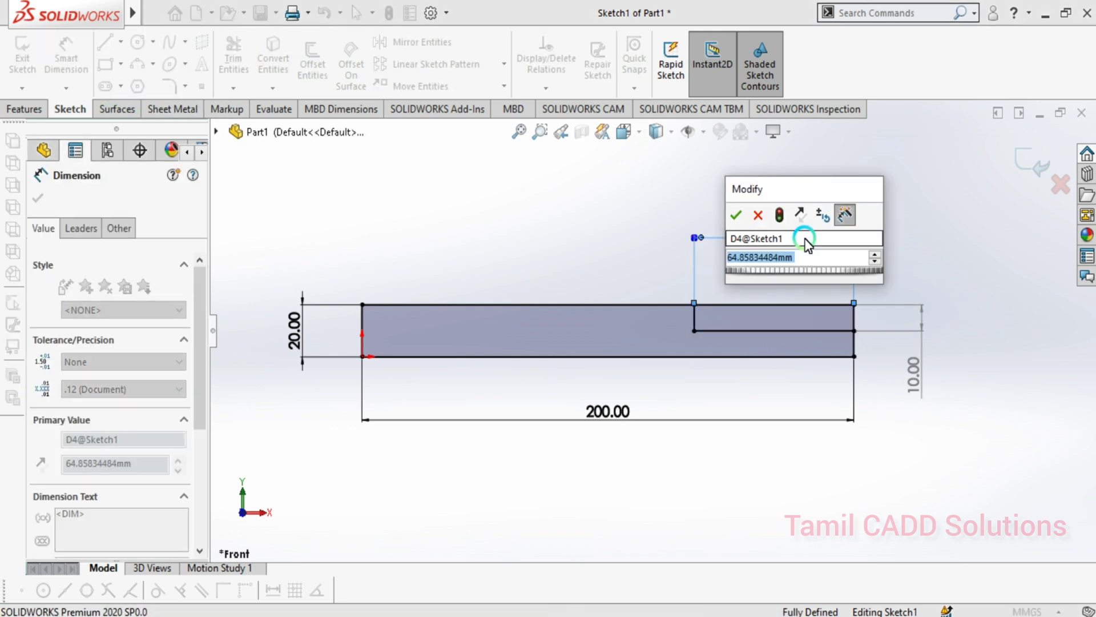
type("80")
key("Return")
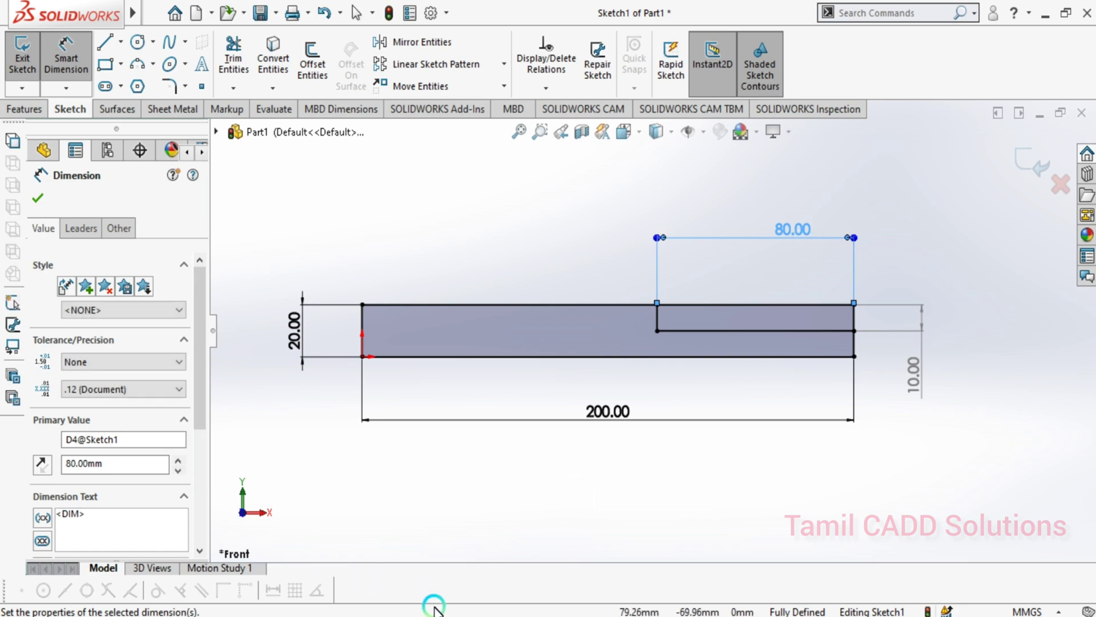
Compare the profile with the reference drawing, then trim the rectangle's upper and end edges above the step
left_click(434, 611)
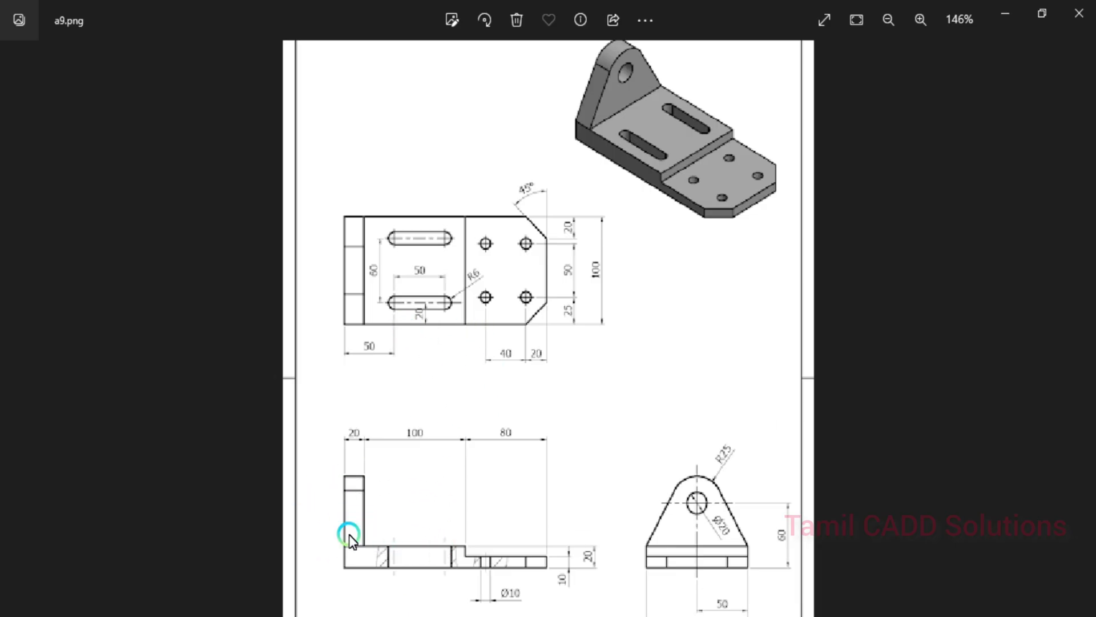
left_click(1015, 17)
left_click(731, 289)
left_click(696, 304)
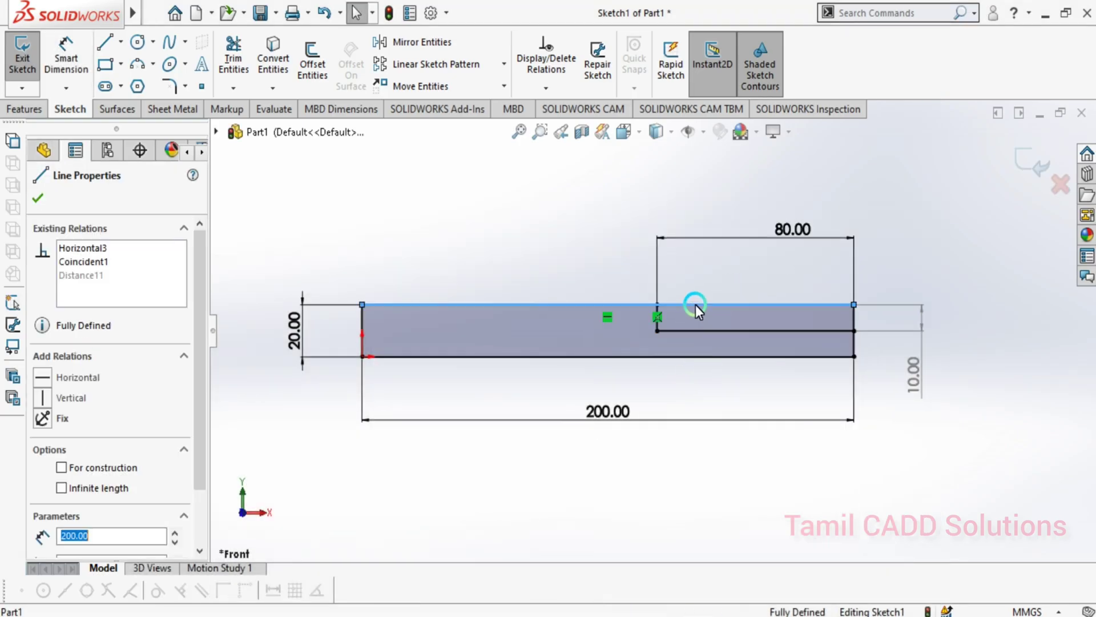
left_click(231, 47)
mouse_move(703, 293)
left_mouse_down()
mouse_move(714, 308)
mouse_move(862, 321)
left_mouse_up()
key("Escape")
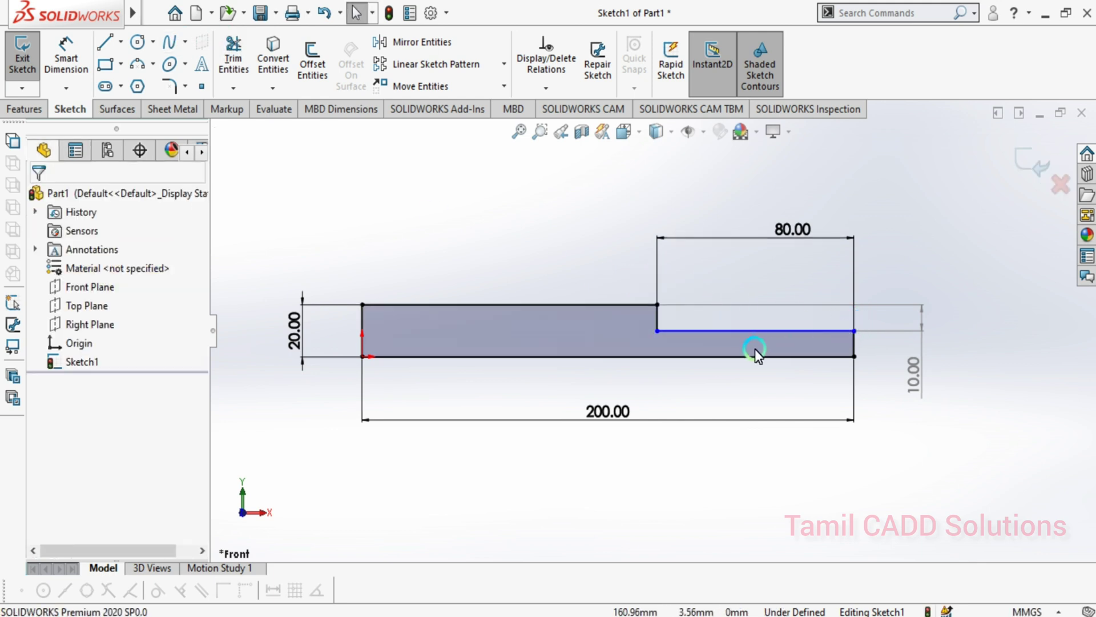
Dimension the thickness of the thin stepped end as 10 mm and move the driven step-depth dimension above the profile
key("d")
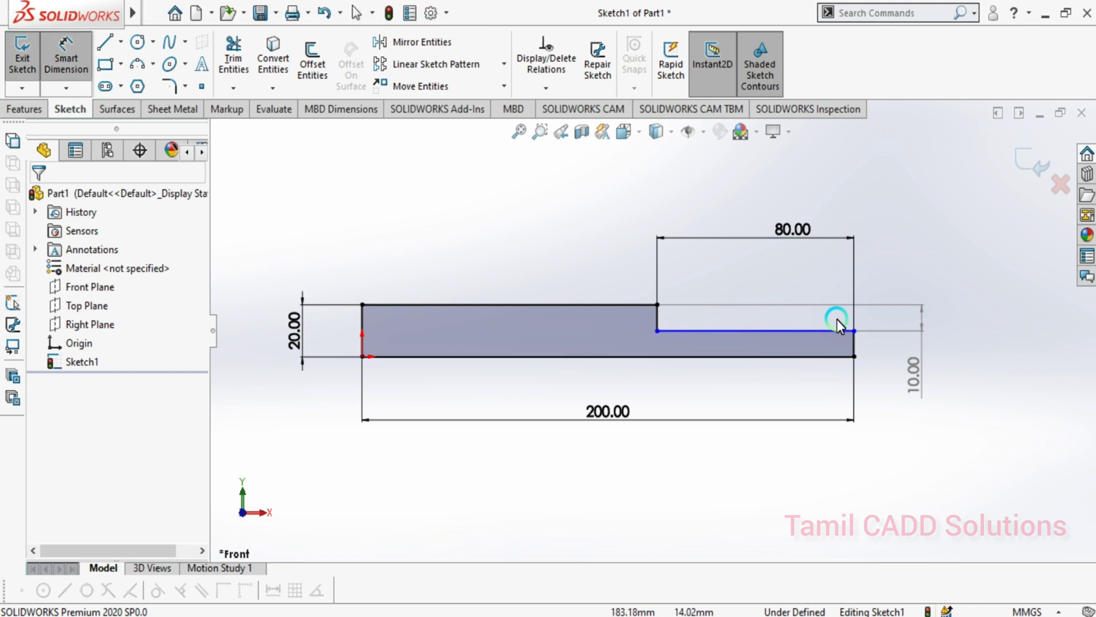
left_click(765, 330)
left_click(759, 356)
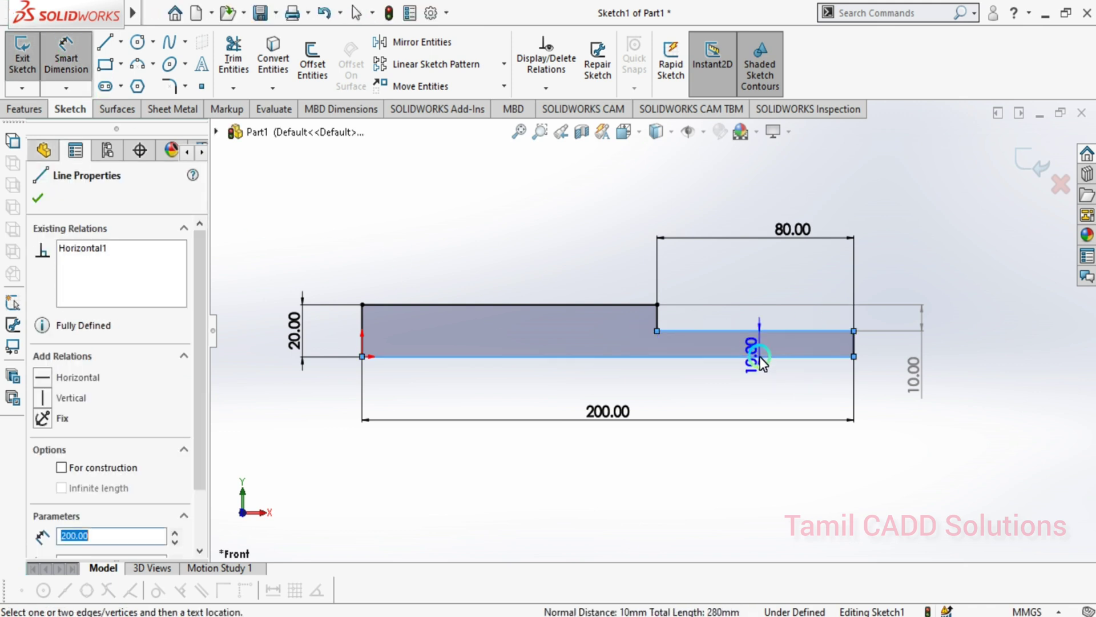
left_click(887, 454)
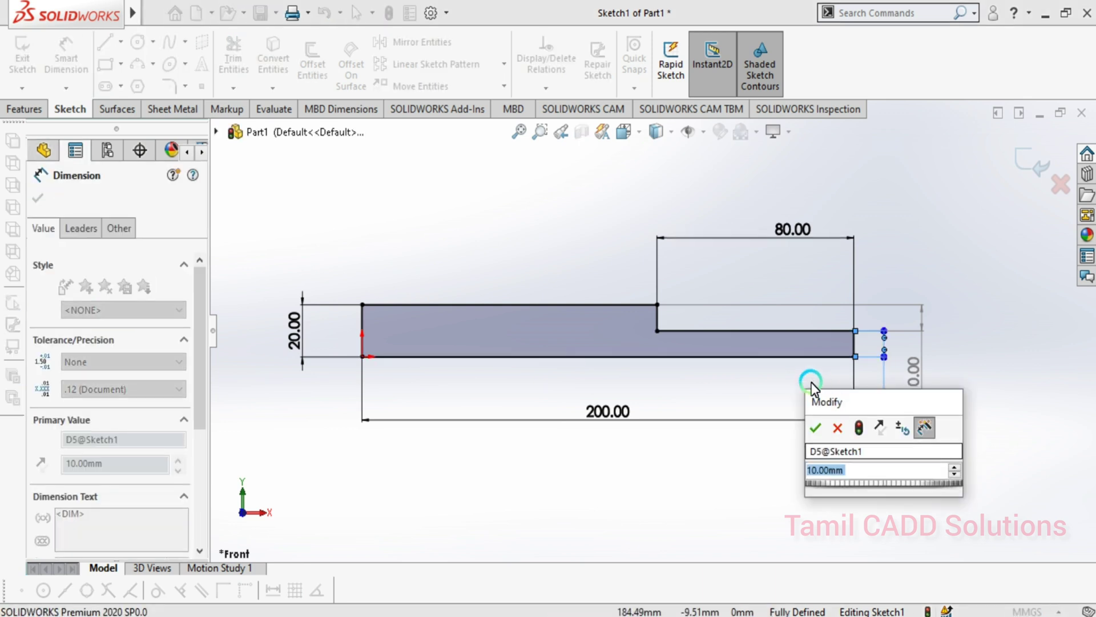
left_click(815, 427)
key("Escape")
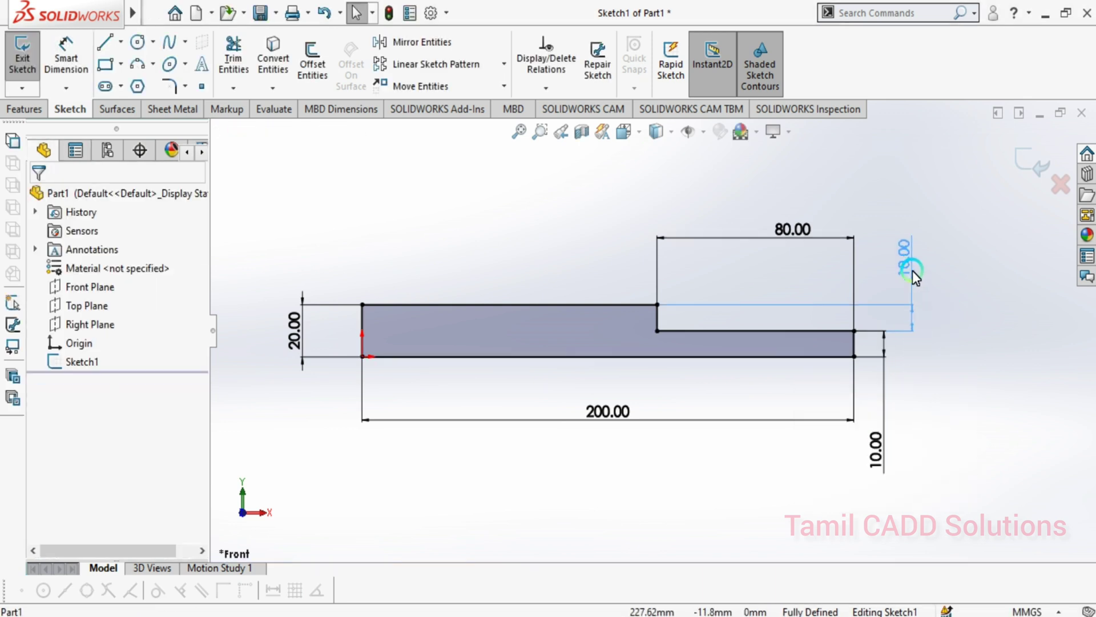
left_click(912, 270)
left_click(807, 367)
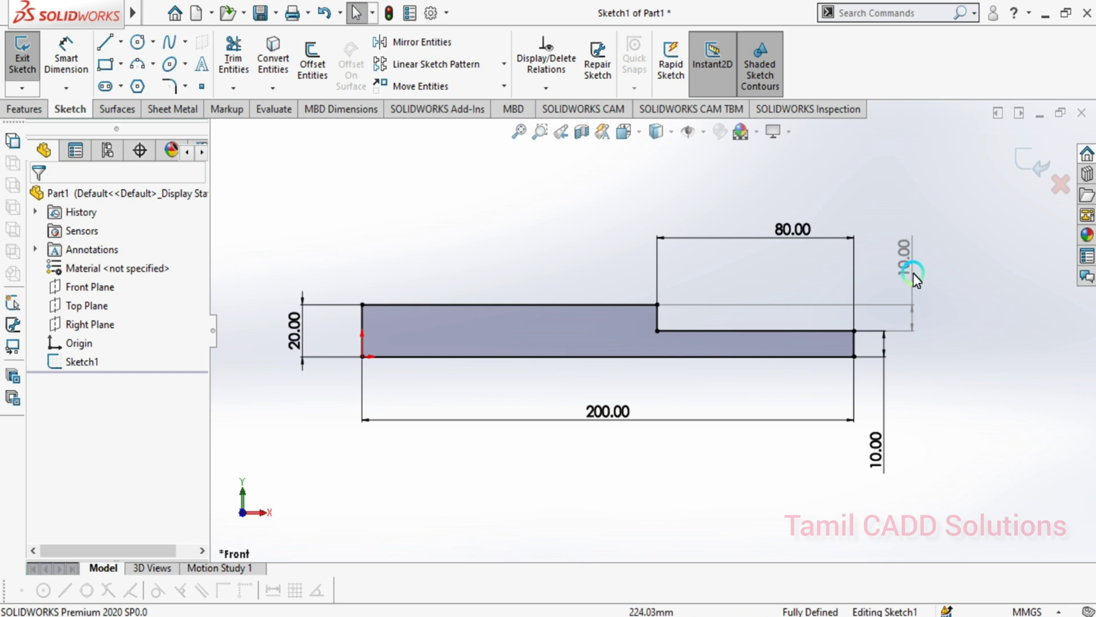
Move the thin end's 10 mm thickness dimension closer to the profile and check the base width in the a9.png drawing
mouse_move(877, 448)
left_mouse_down()
mouse_move(901, 429)
mouse_move(884, 423)
left_mouse_up()
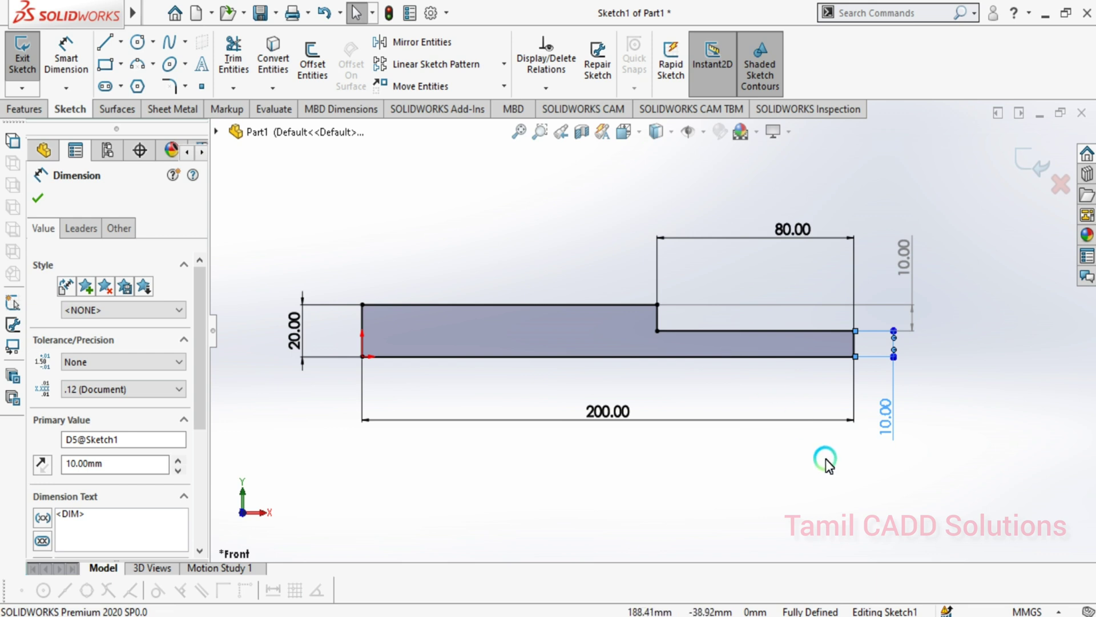
left_click(851, 464)
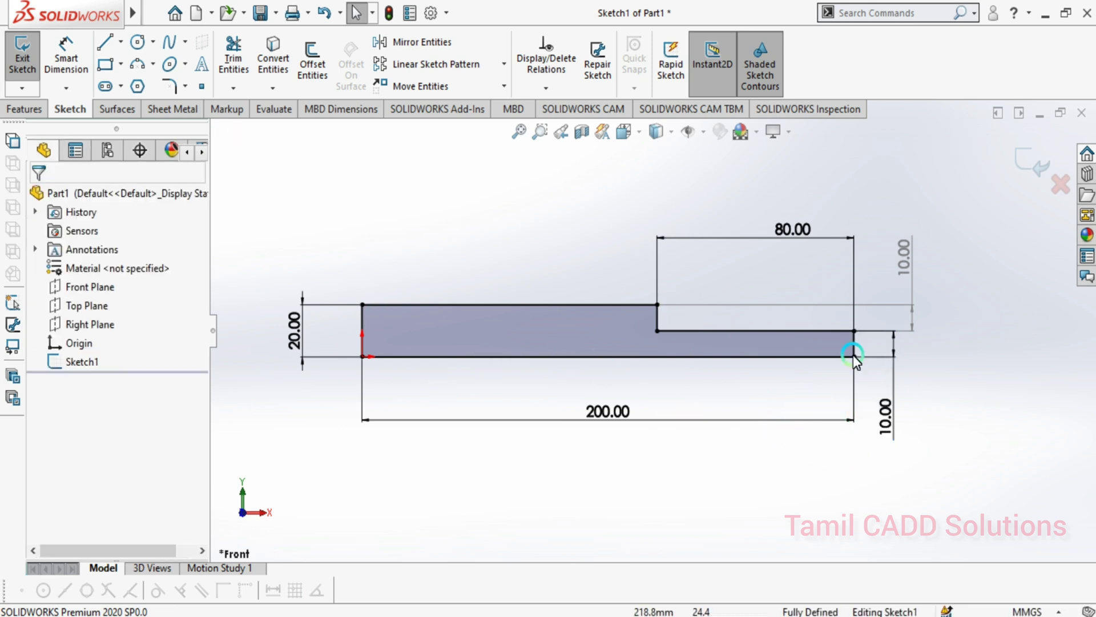
key("alt+Tab")
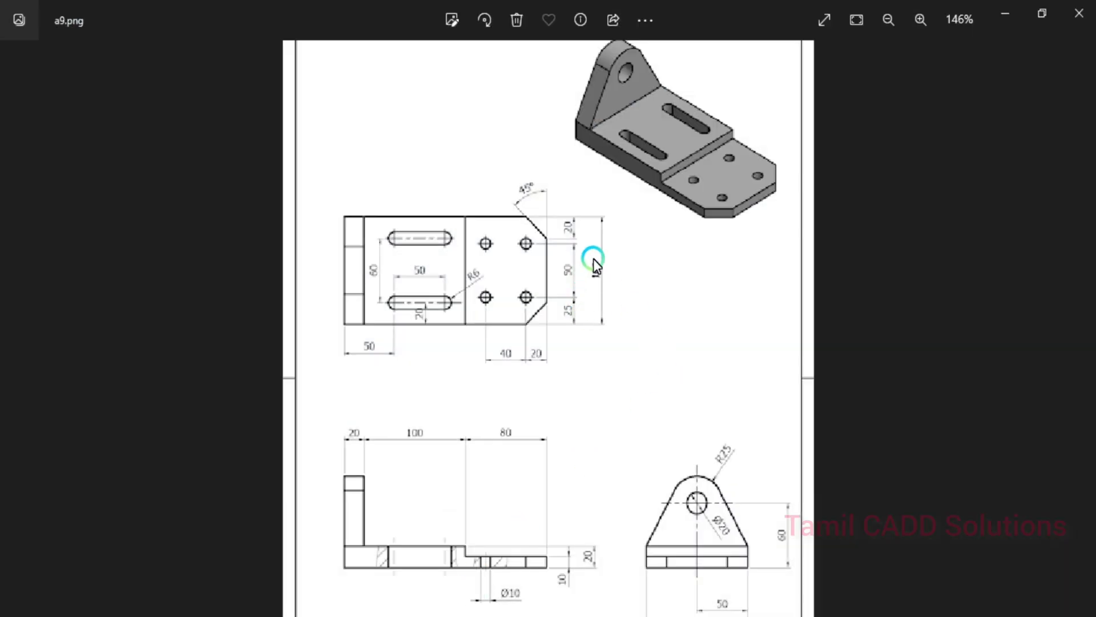
left_click(998, 14)
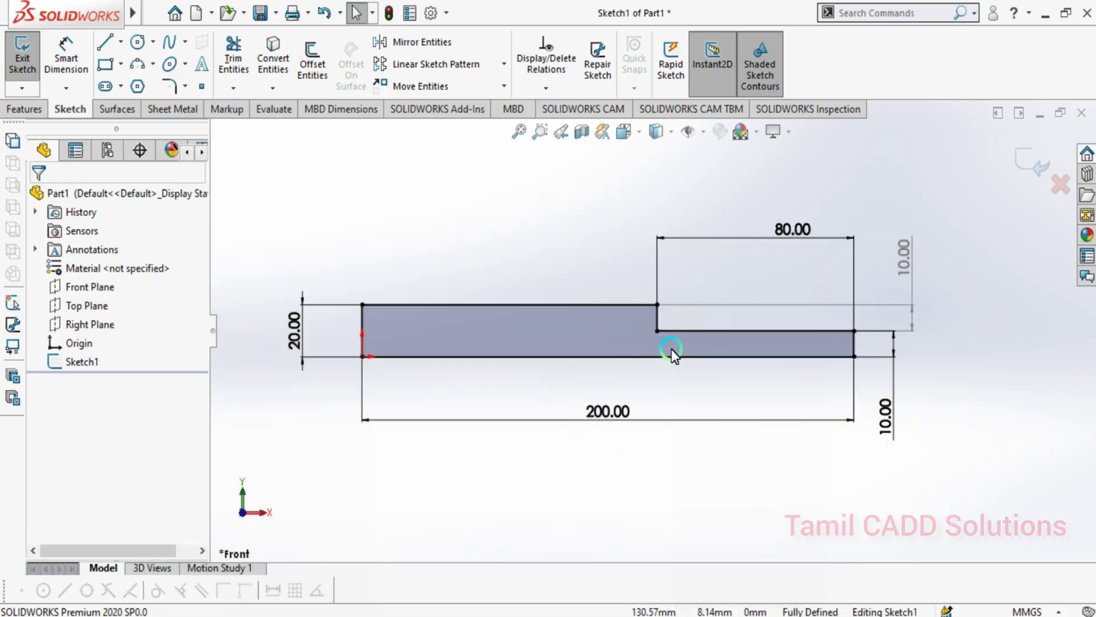
Extrude the stepped profile 100 mm with the Mid Plane end condition
left_click(48, 79)
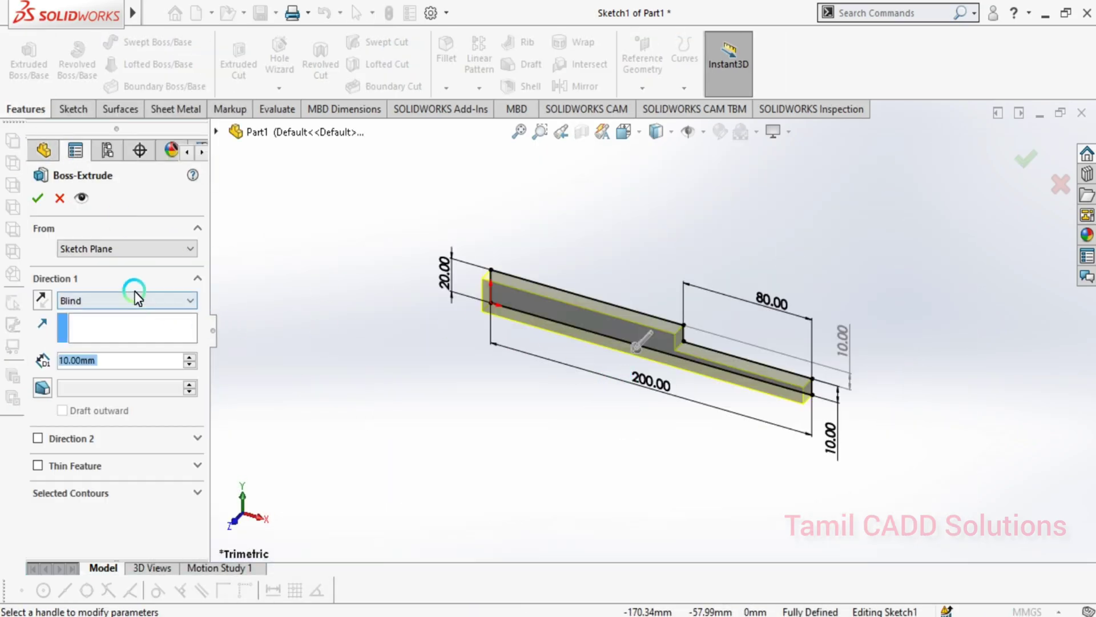
left_click(120, 300)
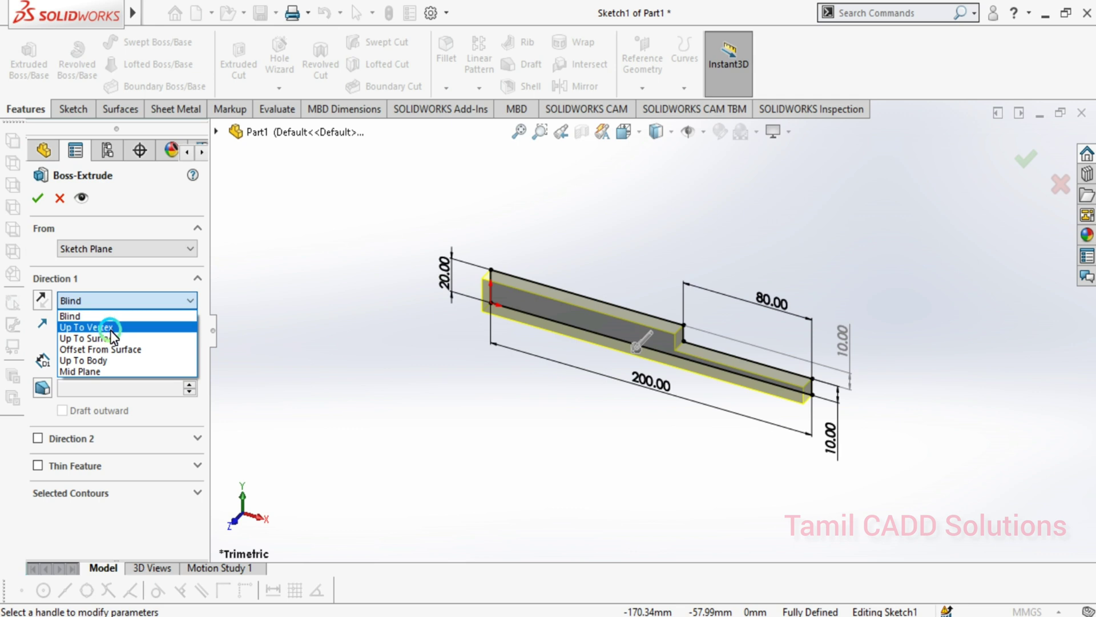
left_click(98, 368)
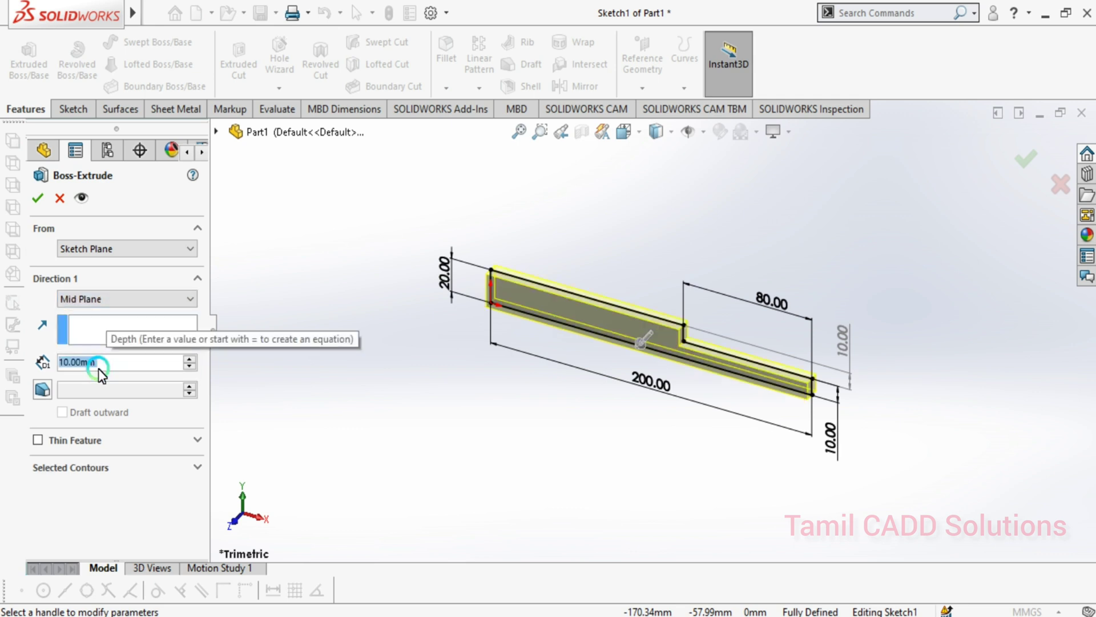
type("100")
key("Return")
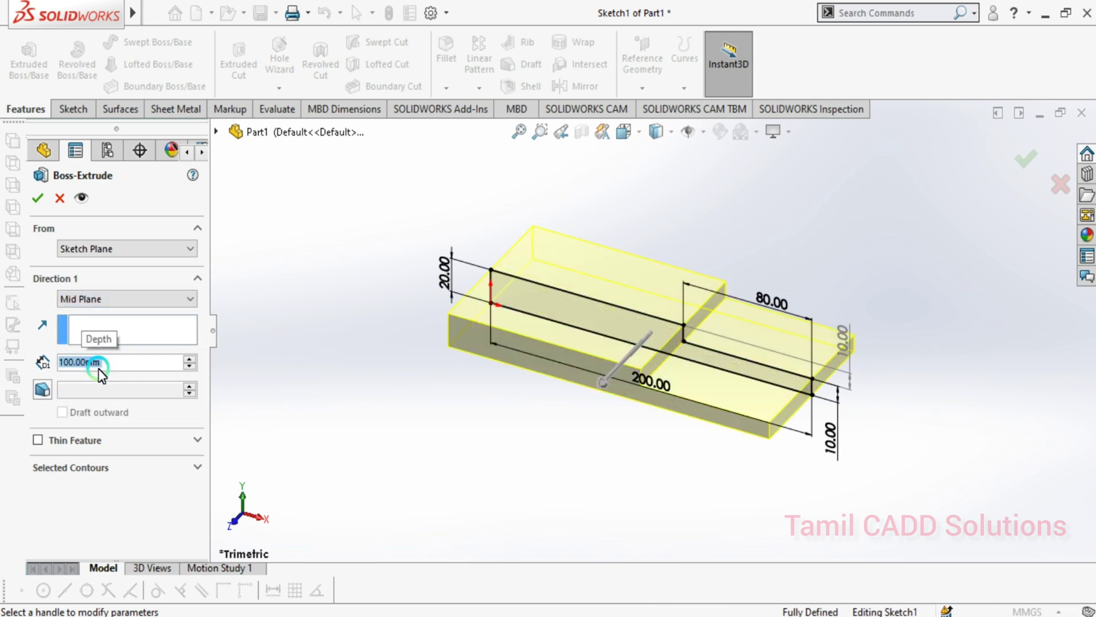
left_click(36, 199)
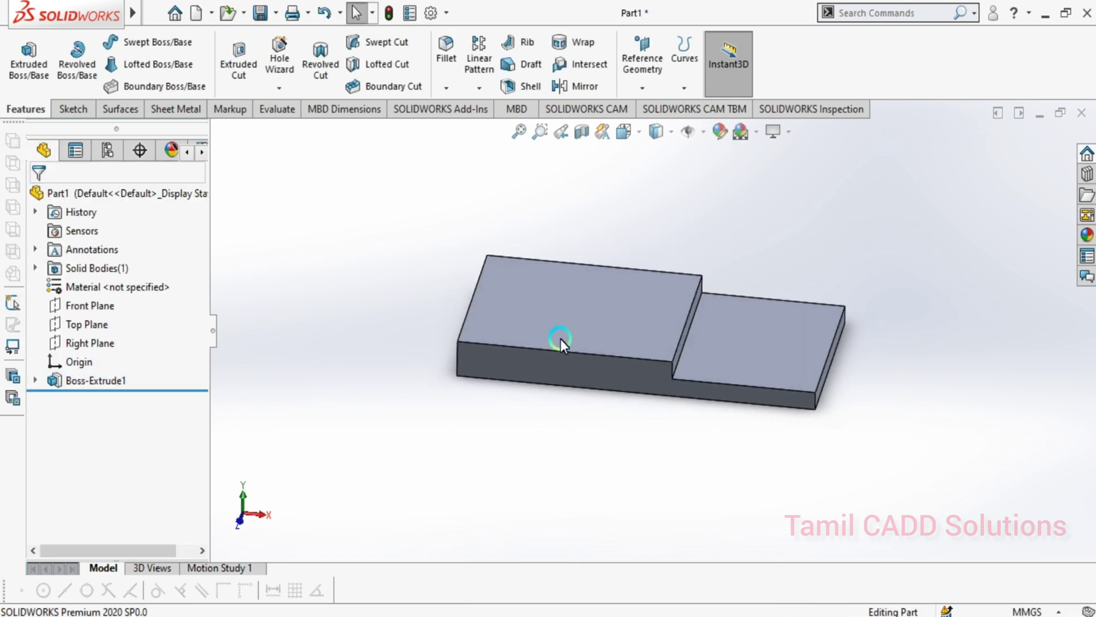
left_click(557, 360)
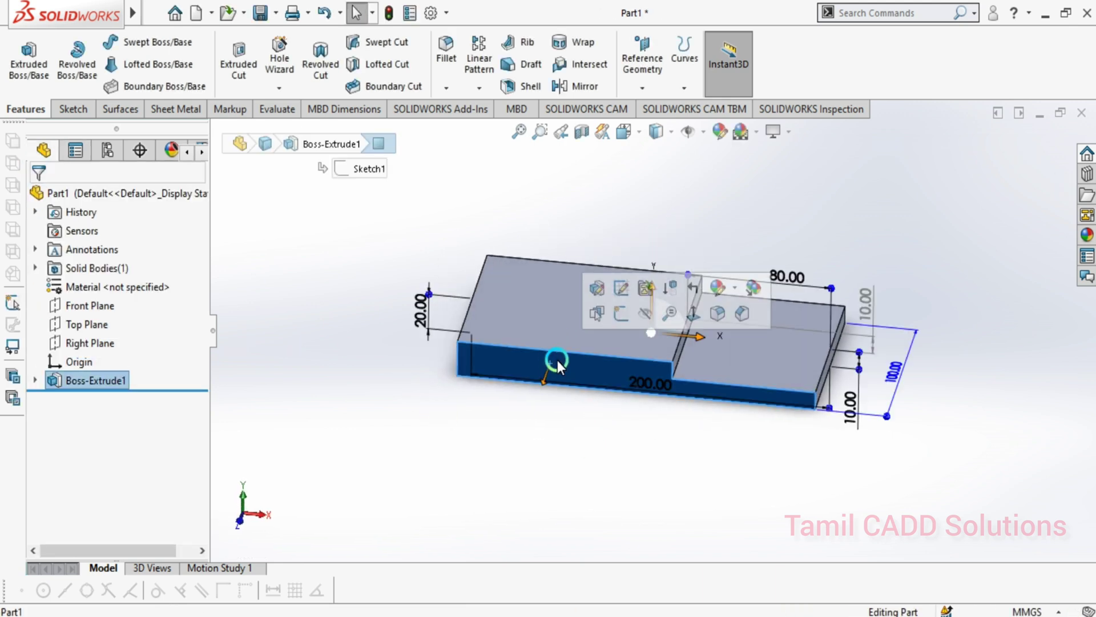
left_click(693, 313)
middle_click_drag(680, 428, 645, 434)
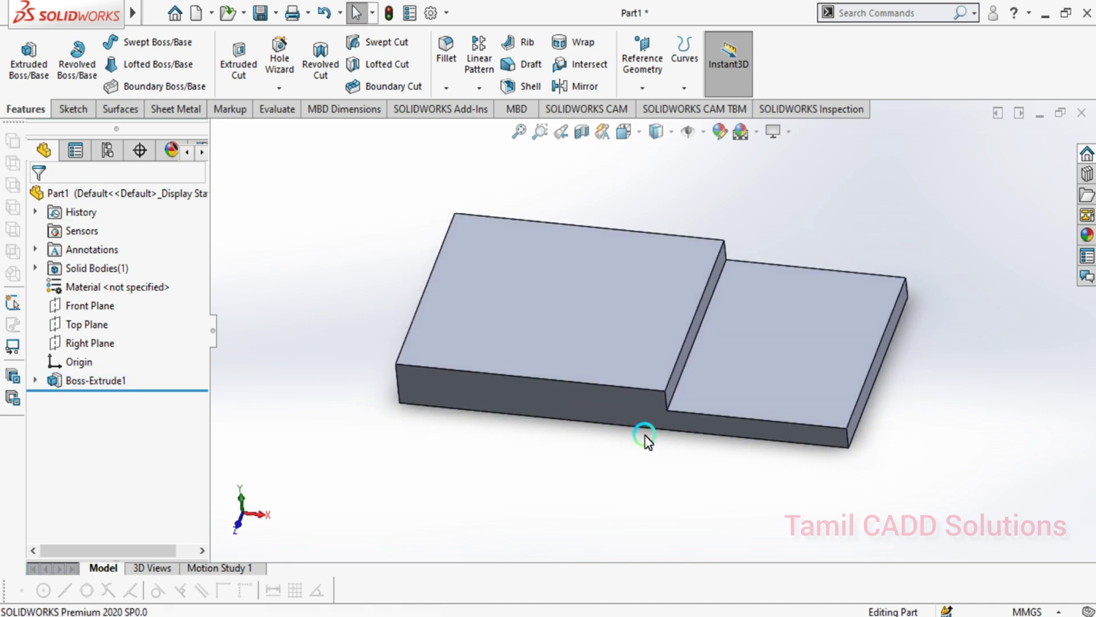
Check the upright lug's end view in the a9.png drawing, then start a sketch on the base's thick end face, viewed normal to it
key("alt+Tab")
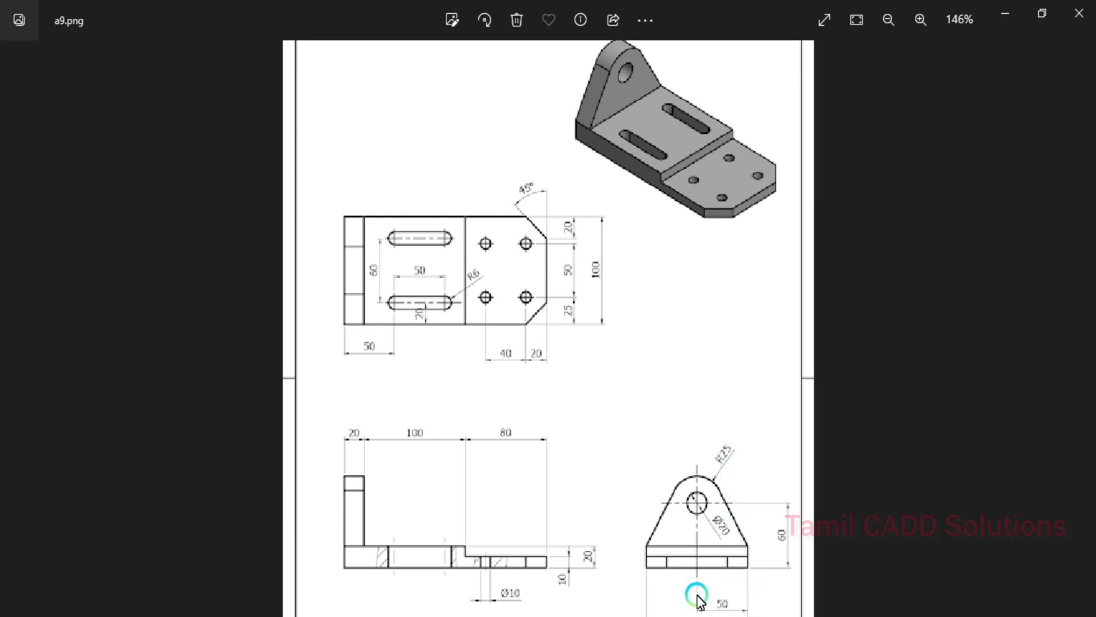
left_click_drag(695, 570, 688, 420)
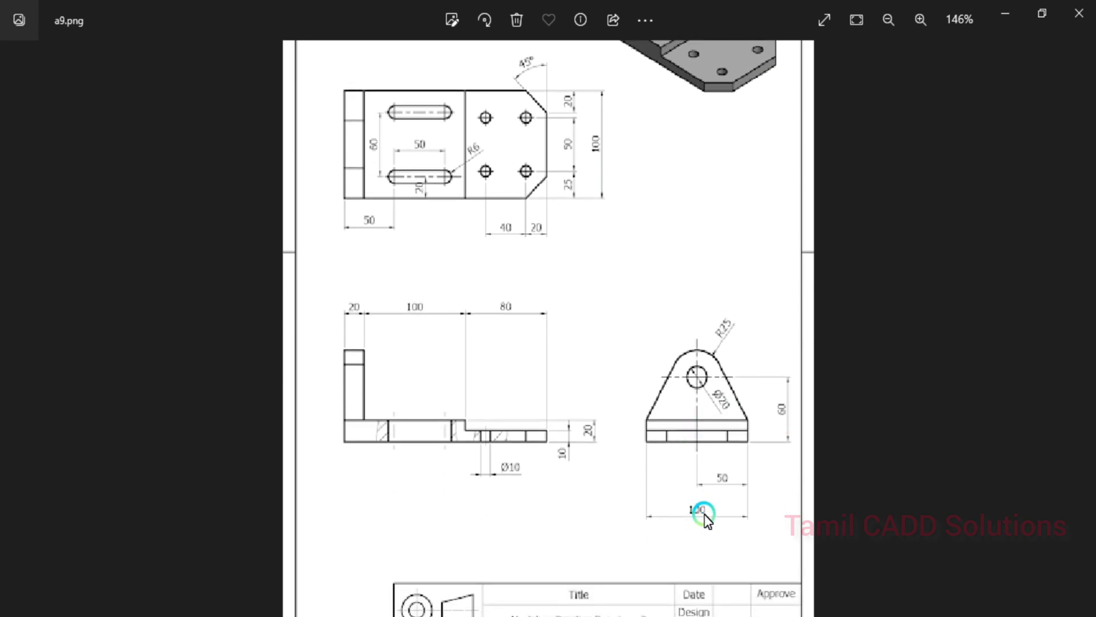
scroll(603, 303, "up", 1)
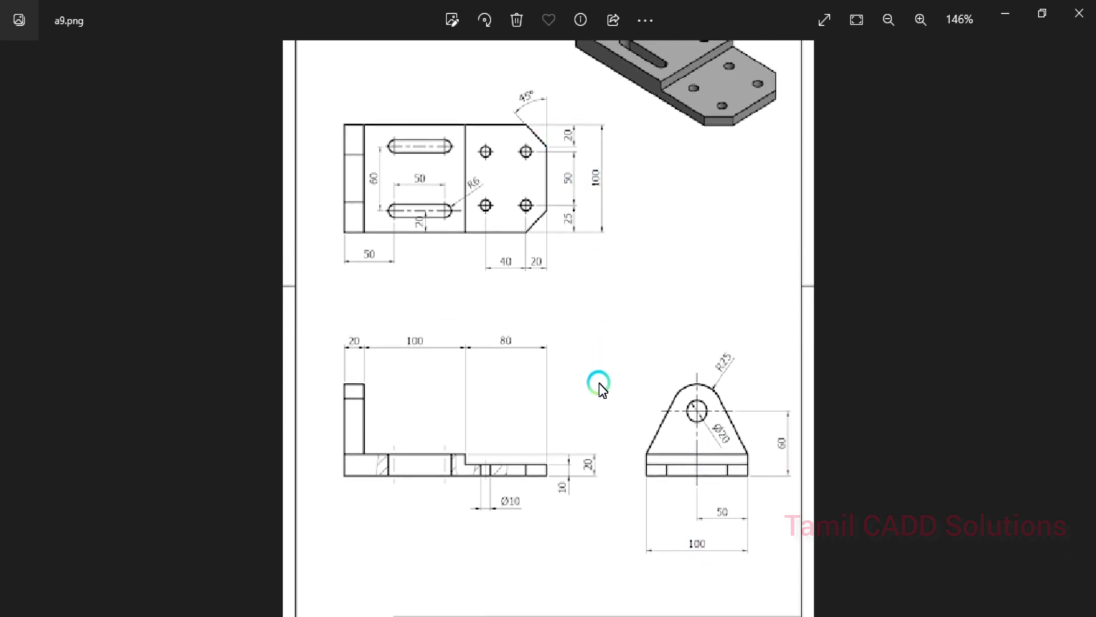
left_click(1010, 12)
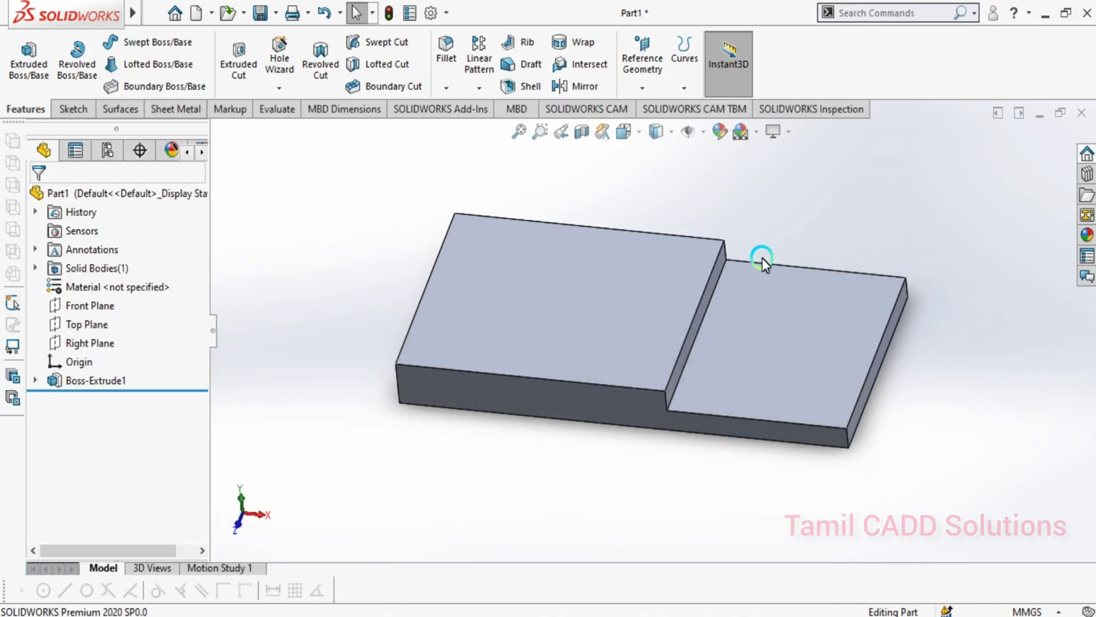
middle_click_drag(555, 348, 629, 331)
left_click(629, 331)
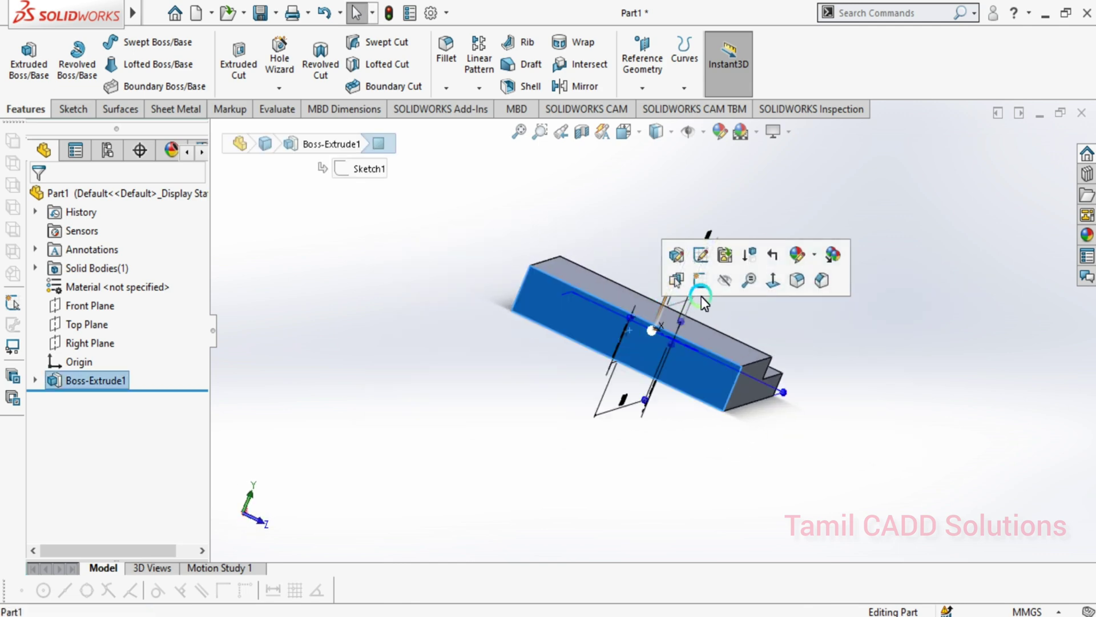
left_click(703, 281)
key("space")
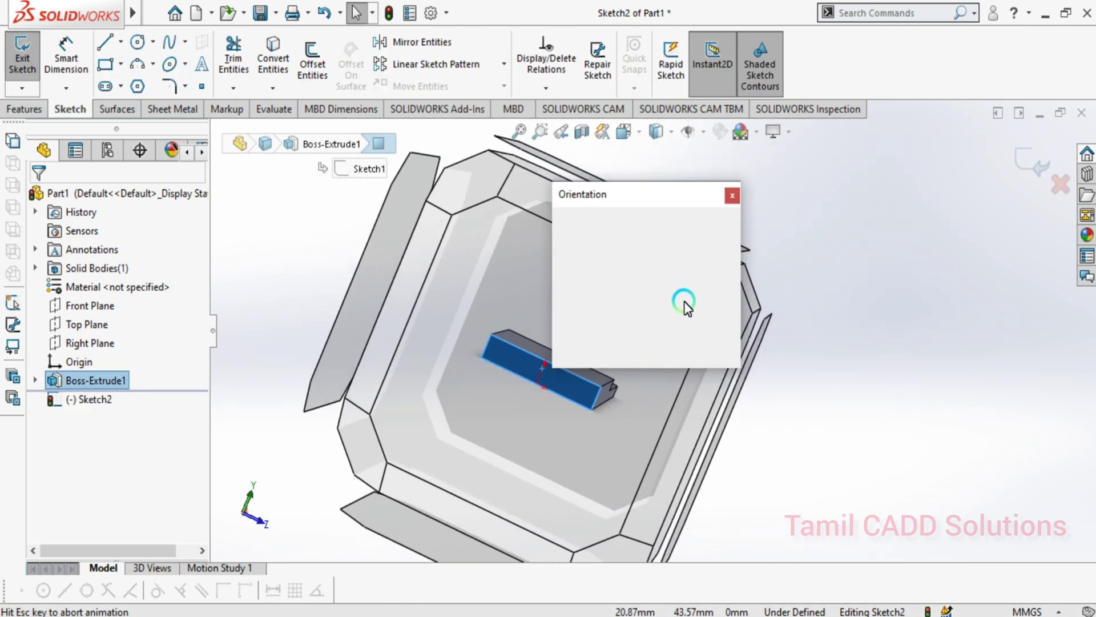
left_click(714, 283)
left_click(787, 436)
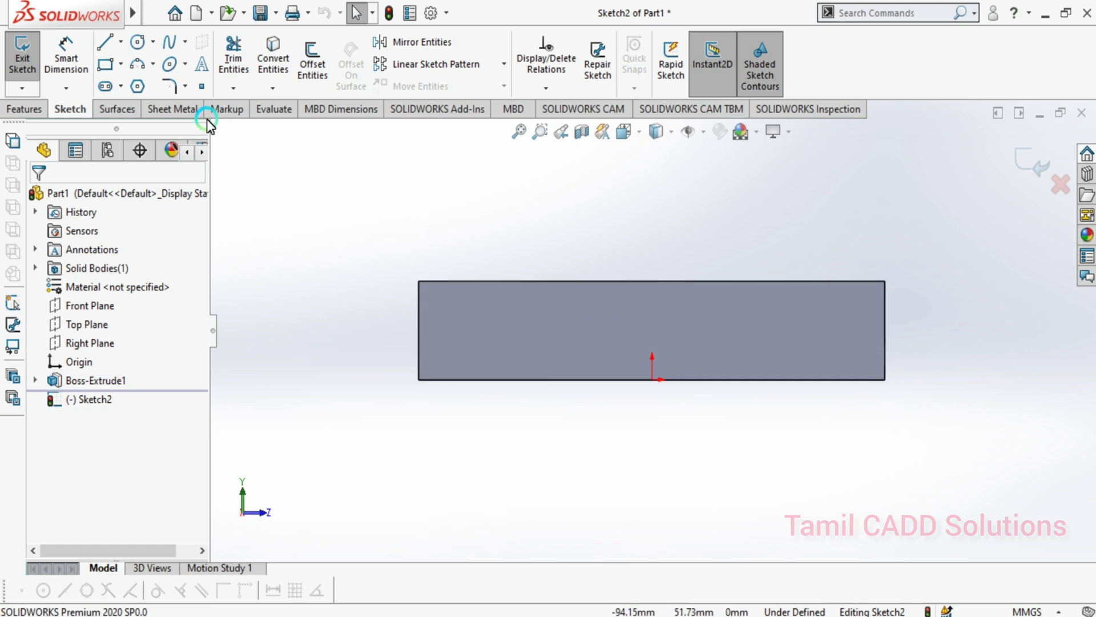
Sketch two concentric circles about 34 mm and 55 mm in diameter above the base, centred vertically over the origin
left_click(137, 42)
scroll(582, 384, "up", 3)
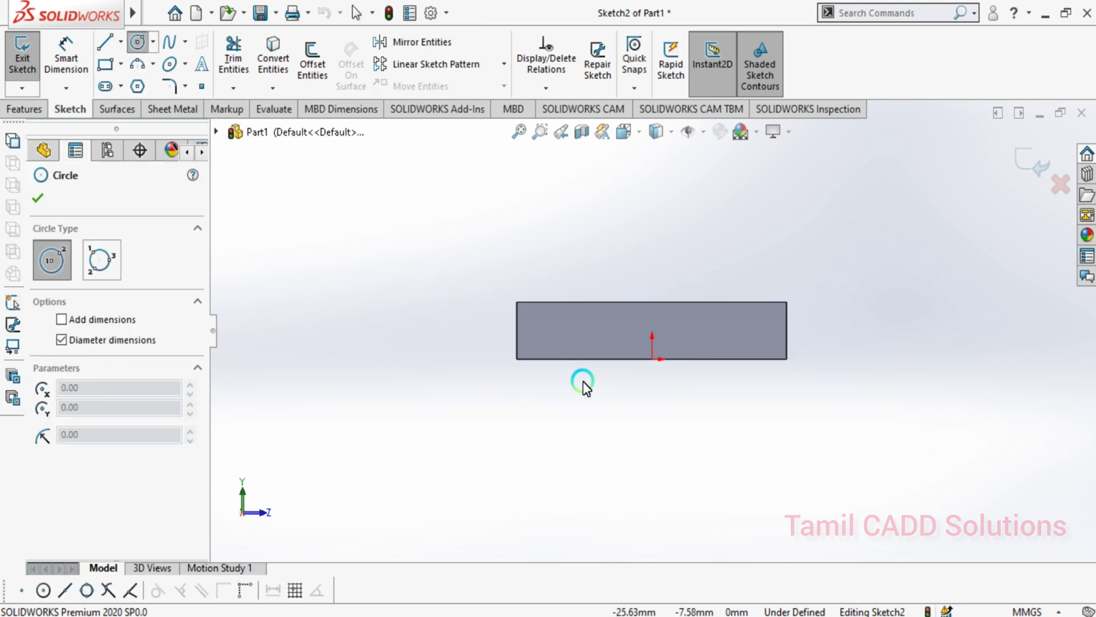
left_click_drag(652, 184, 659, 222)
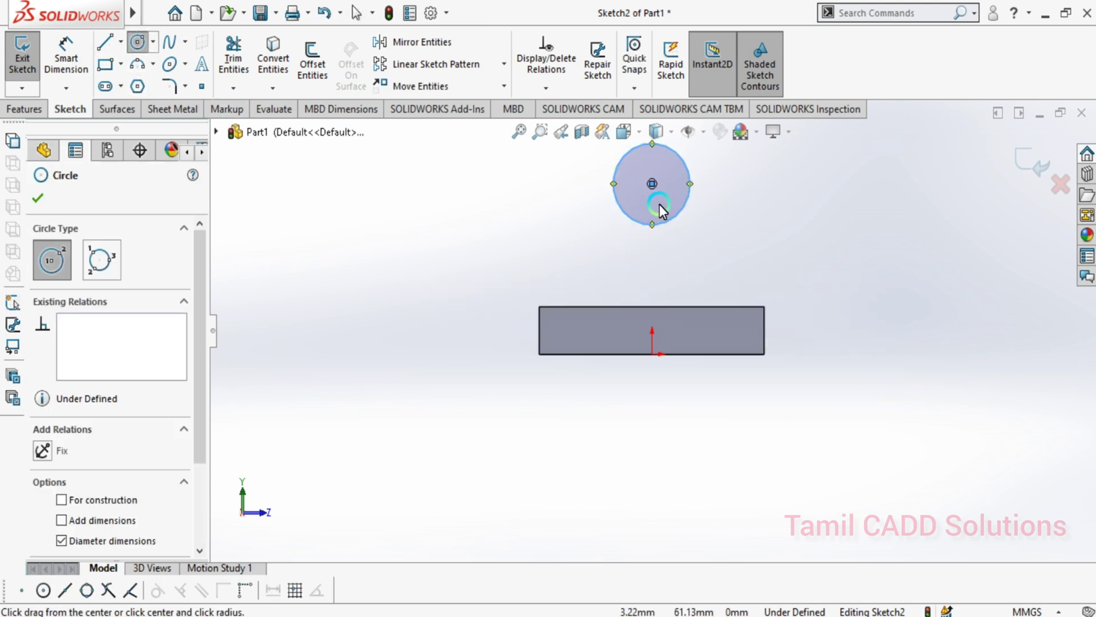
left_click_drag(654, 185, 682, 241)
key("Escape")
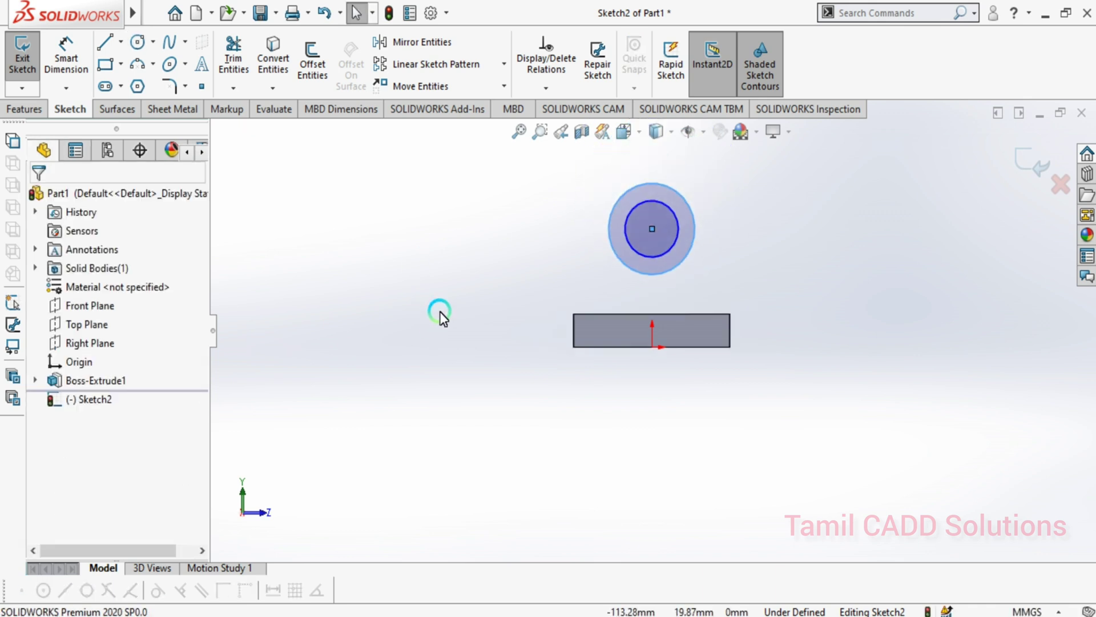
Dimension the outer circle's diameter as 50 mm
left_click(66, 57)
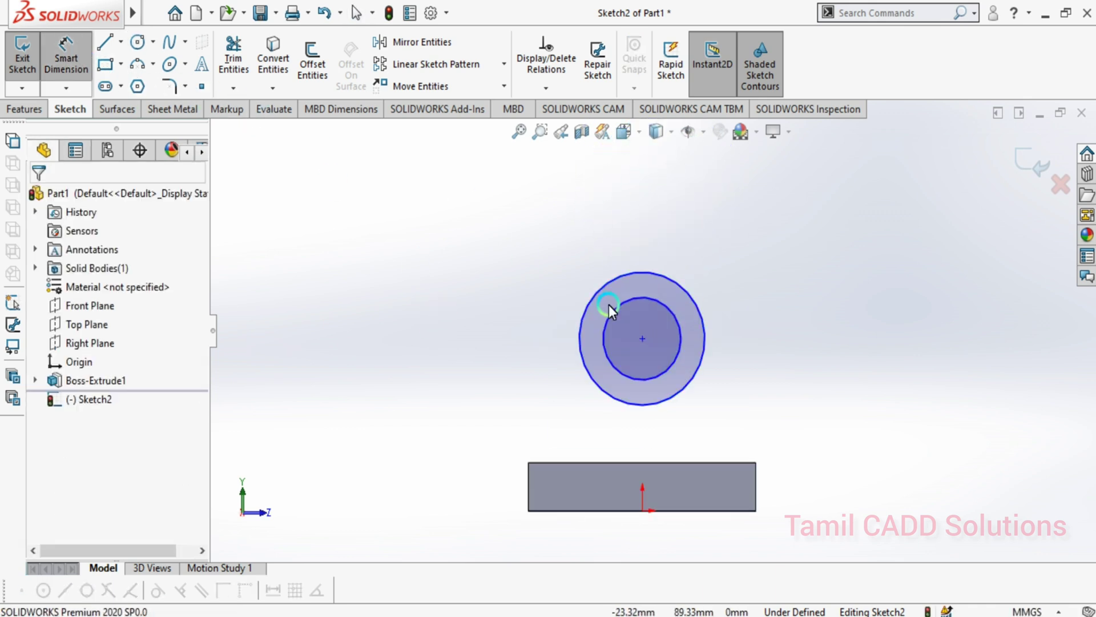
left_click(685, 291)
left_click(739, 255)
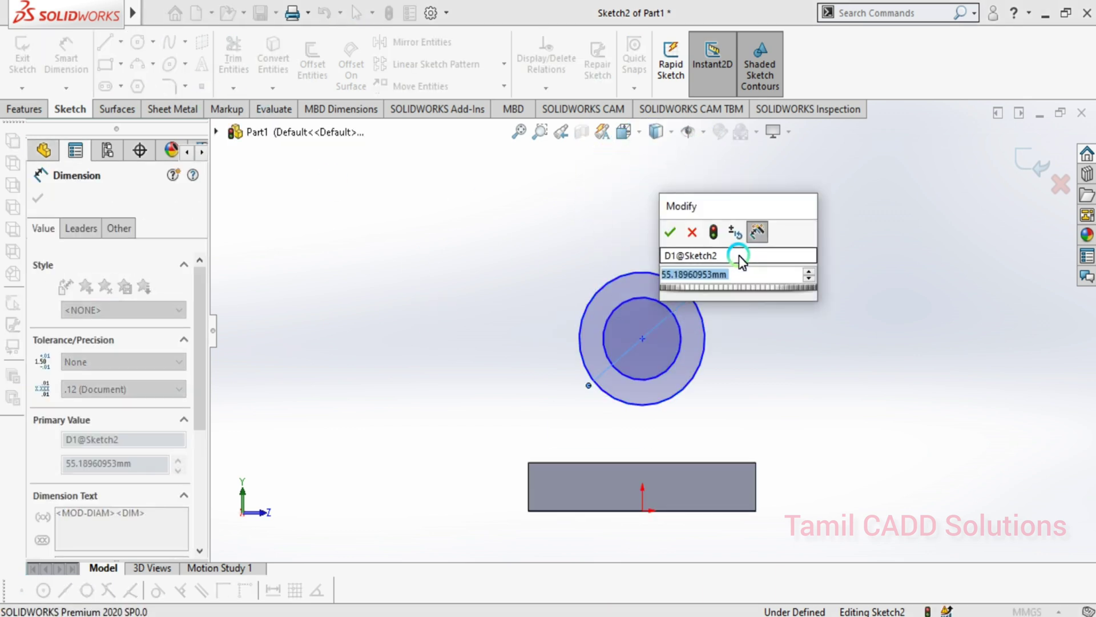
type("50")
key("Return")
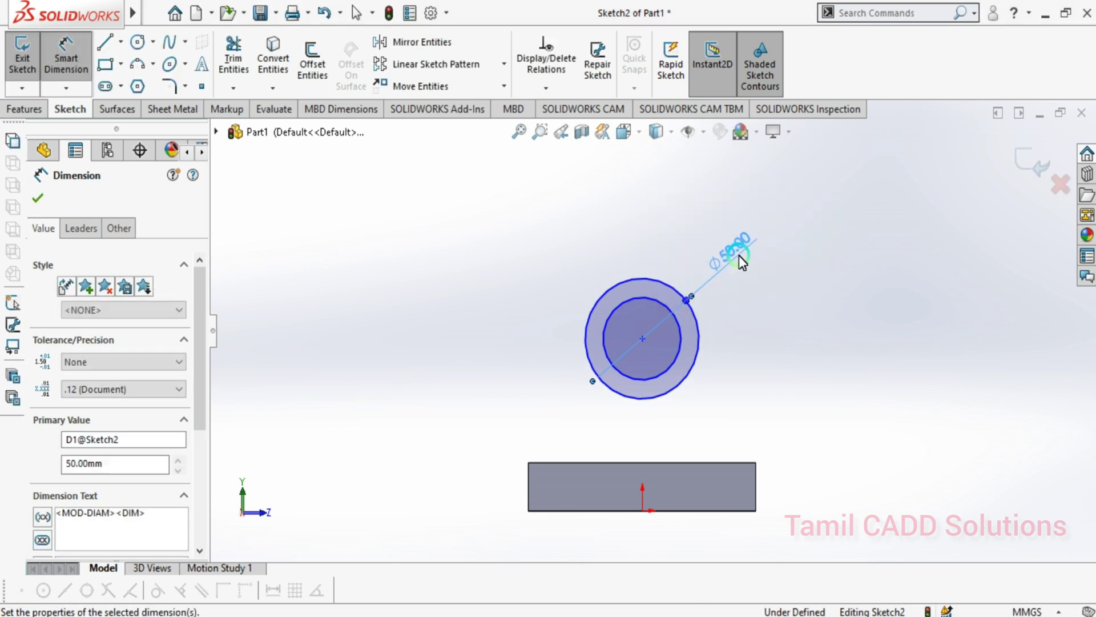
Dimension the inner circle's diameter as 20 mm
left_click(651, 301)
left_click(554, 247)
type("20")
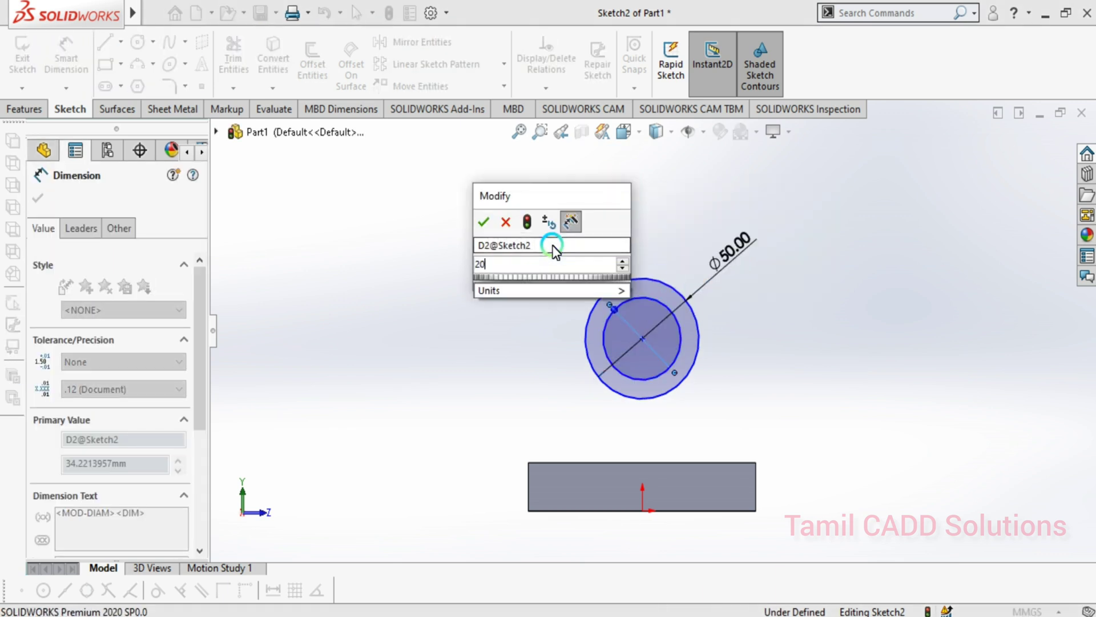
key("Return")
key("Escape")
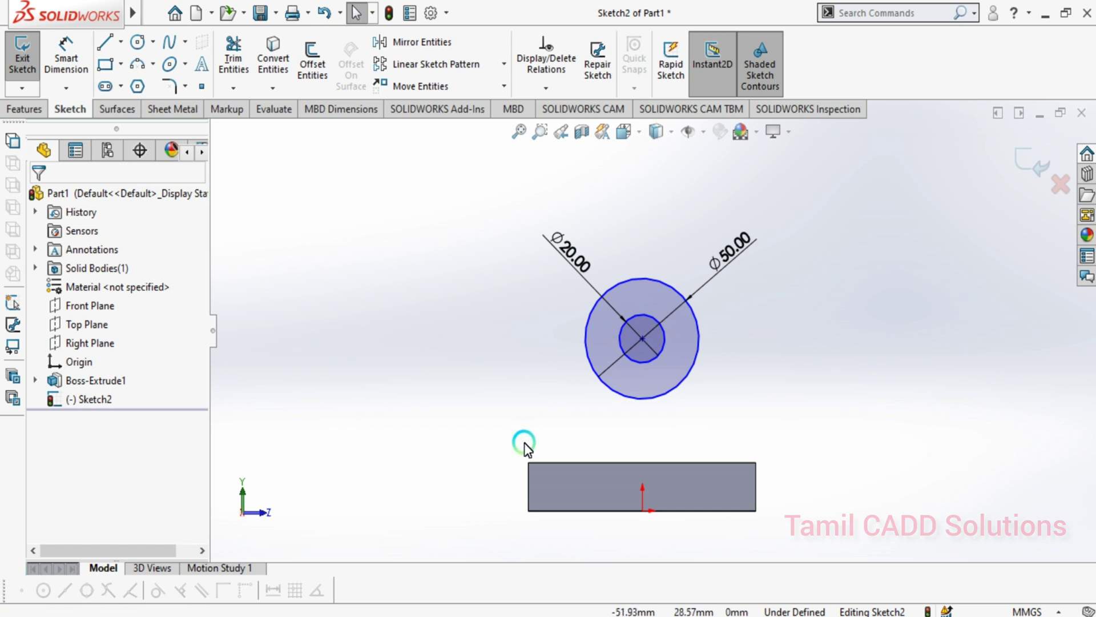
Draw a line along the base's full upper edge and continue from its +Z corner up to the outer circle with a sloping line about 67 mm long
left_click(105, 42)
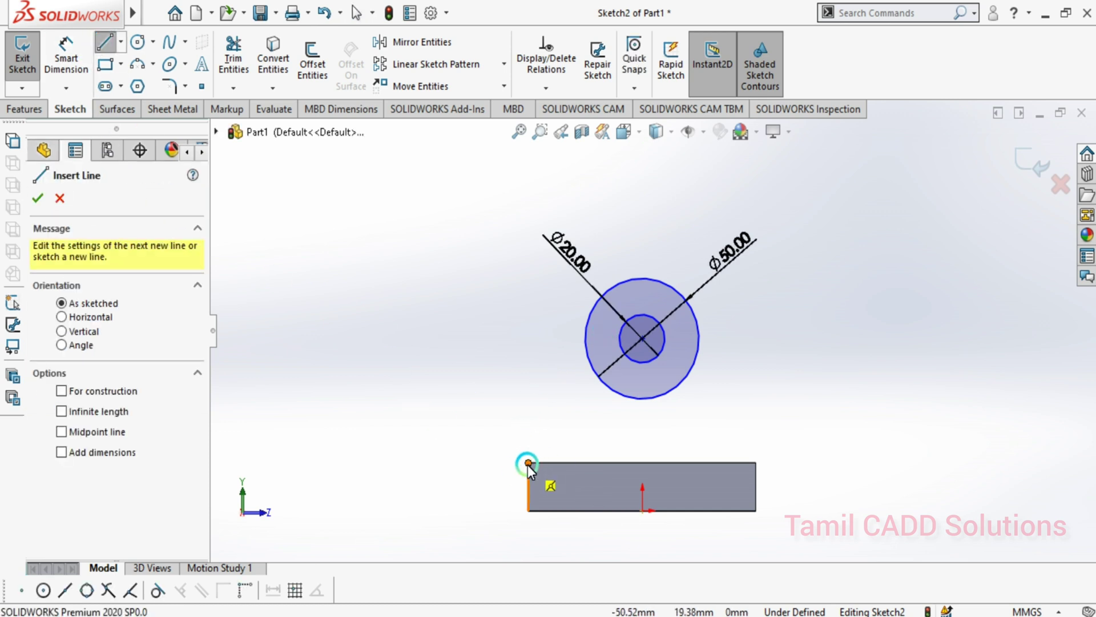
left_click(527, 462)
left_click(756, 462)
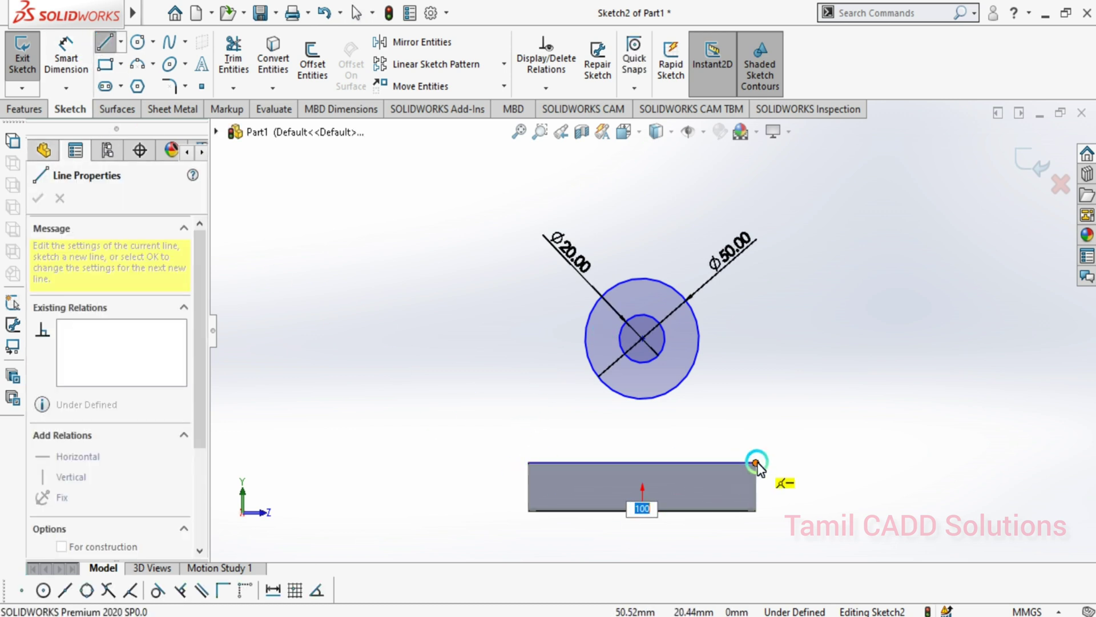
left_click(694, 314)
key("Escape")
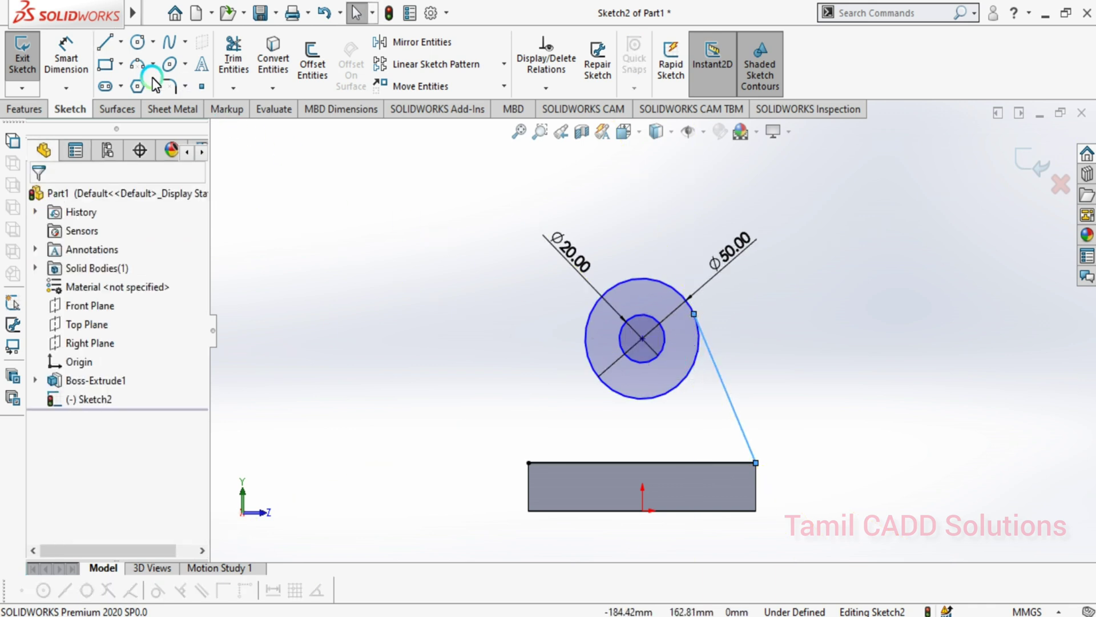
Draw the matching sloping line about 67 mm long from the outer circle's opposite side down to the base's other upper corner
left_click(105, 42)
left_click(589, 315)
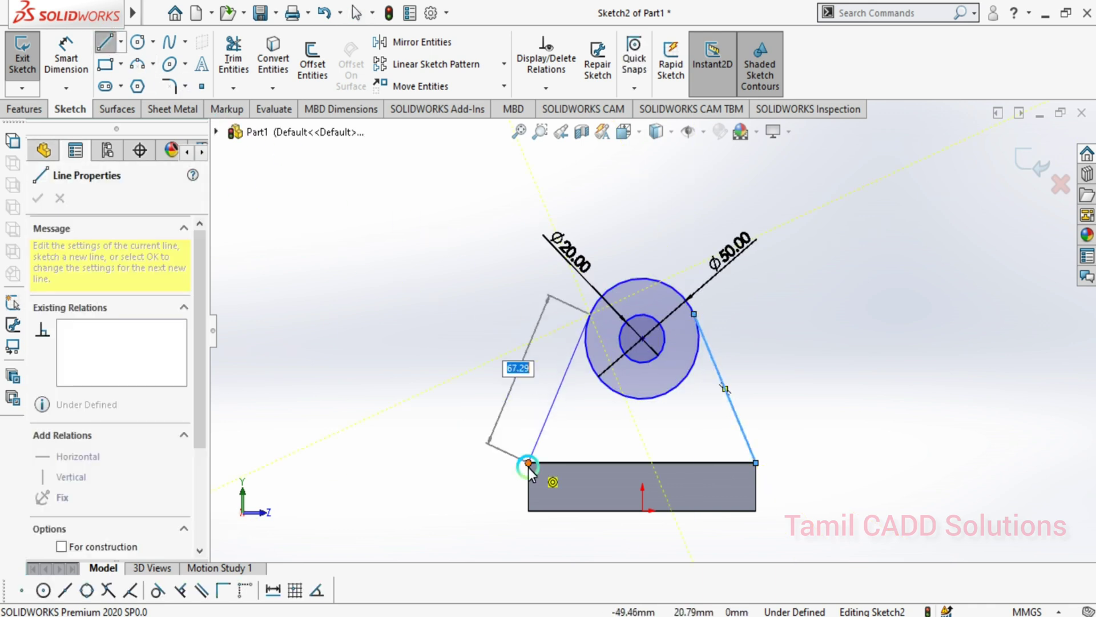
left_click(529, 463)
right_click(529, 460)
left_click(729, 397)
key("Escape")
scroll(729, 397, "down", 3)
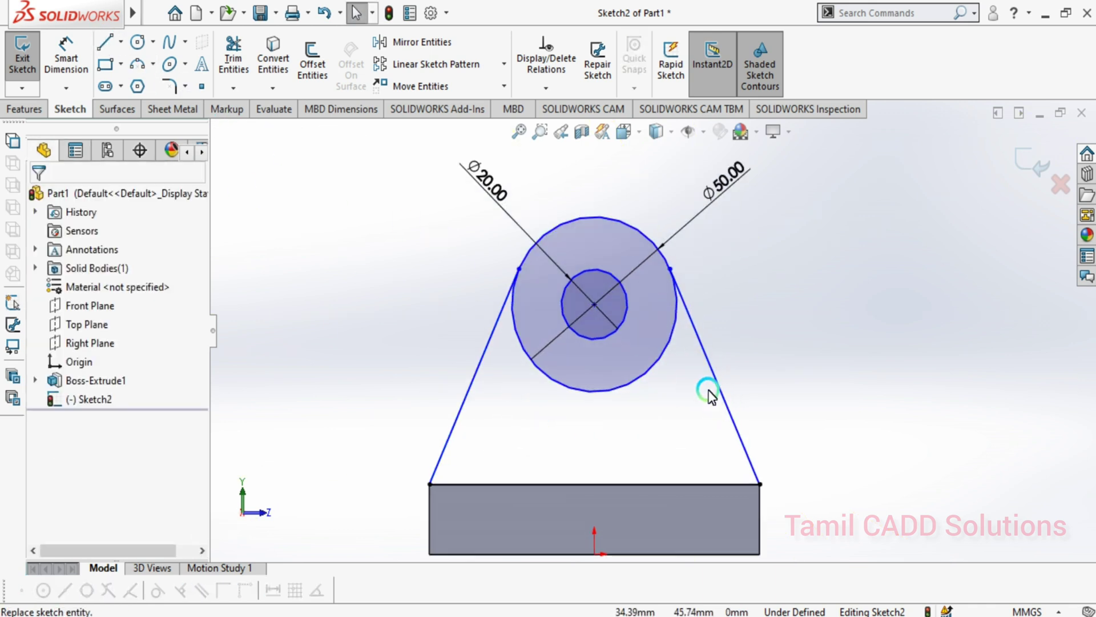
Make both sloping lines tangent to the outer circle
left_click(693, 323)
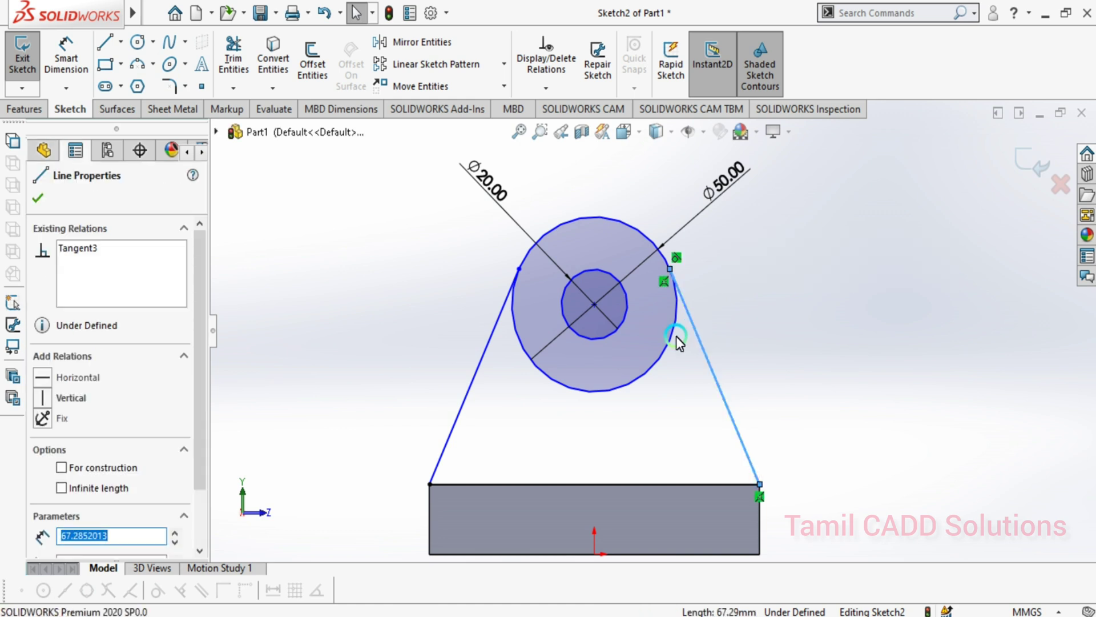
left_click(671, 338, "ctrl")
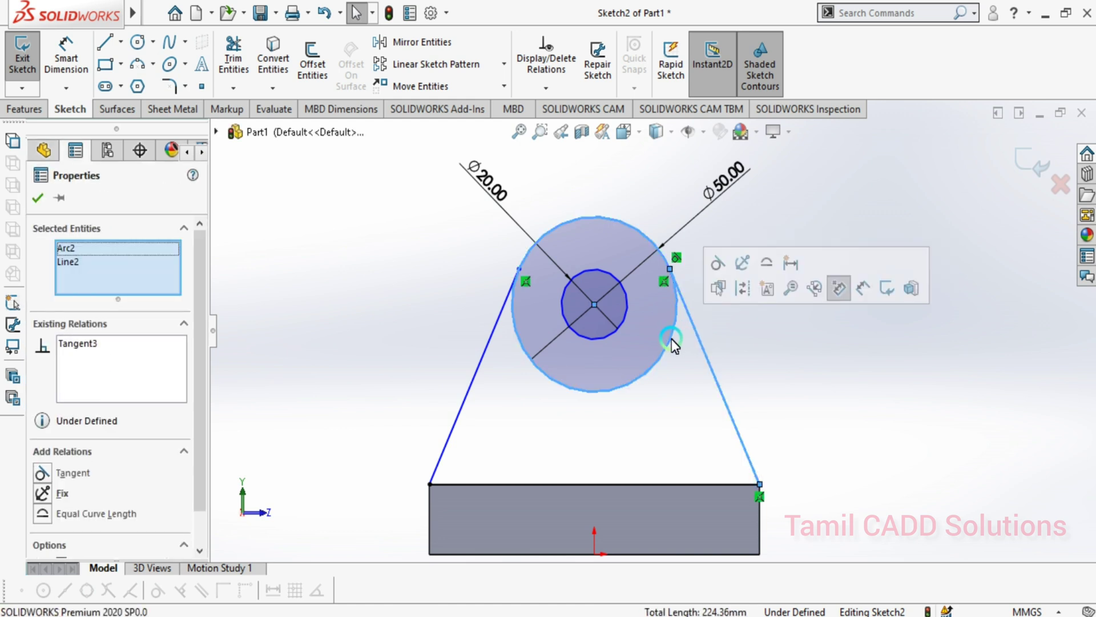
left_click(718, 265)
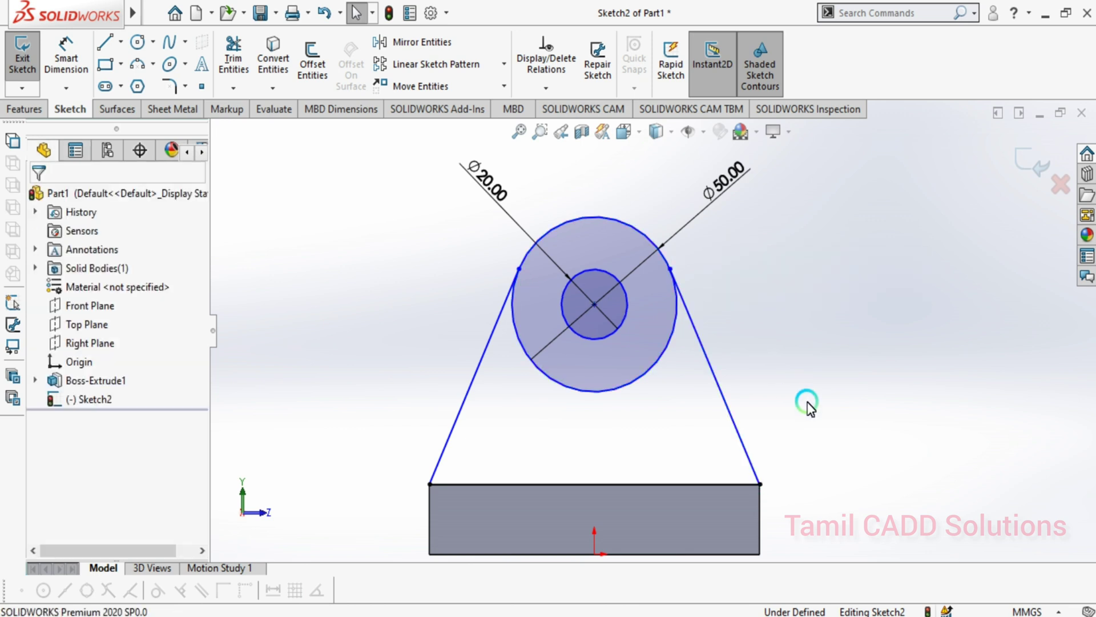
left_click(514, 330)
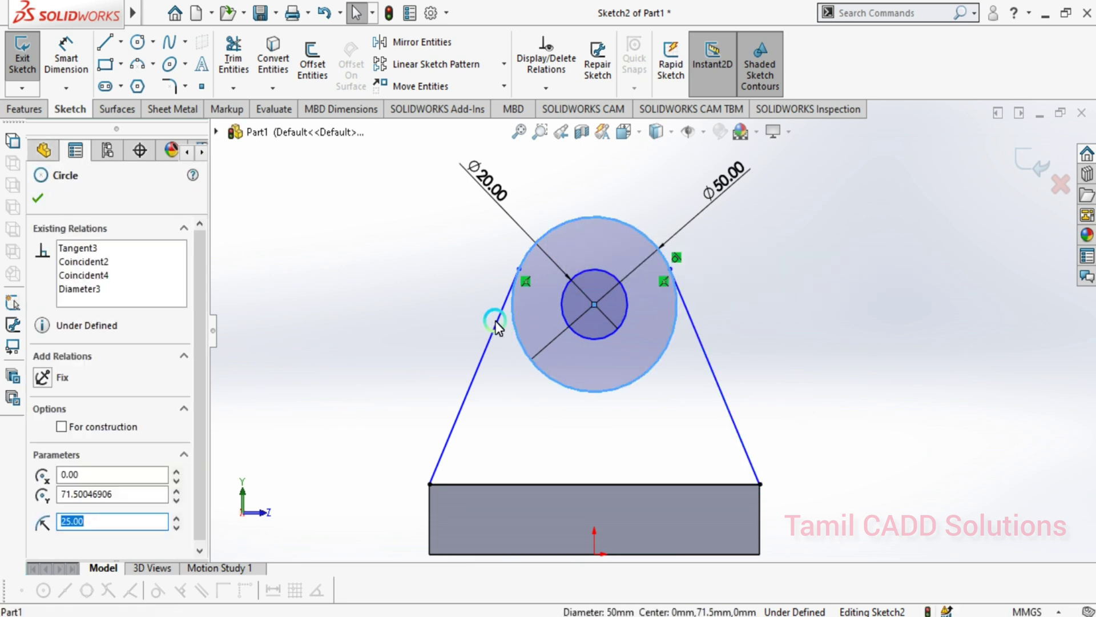
left_click(495, 322, "ctrl")
left_click(542, 247)
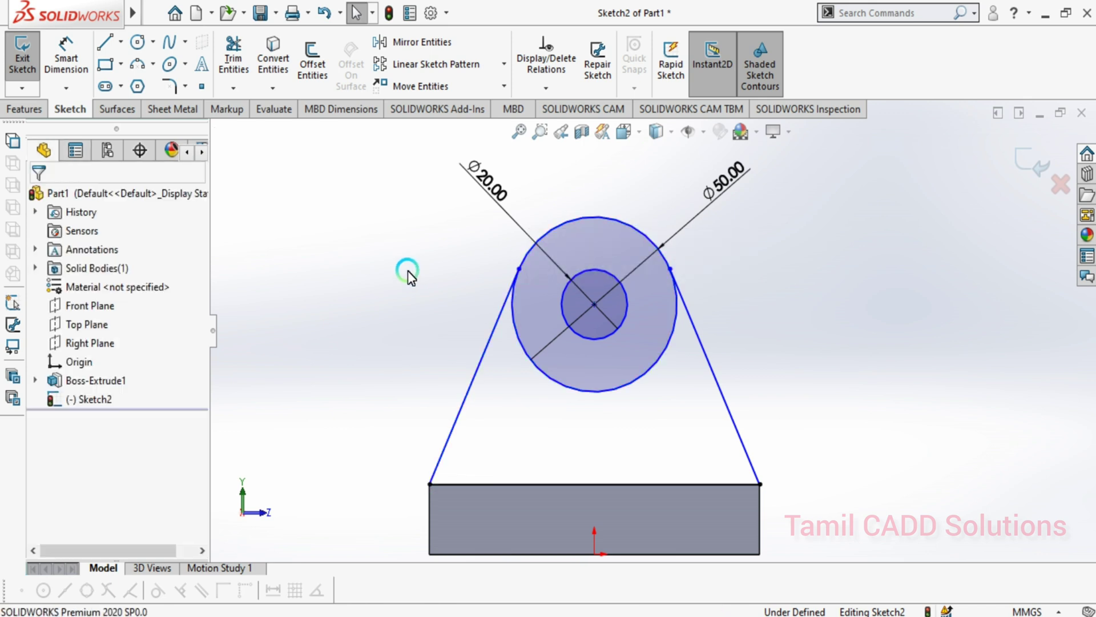
Dimension the vertical distance from the circles' centre to the base's lower +Z corner as 60 mm
key("z")
scroll(628, 368, "down", 2)
left_click(66, 60)
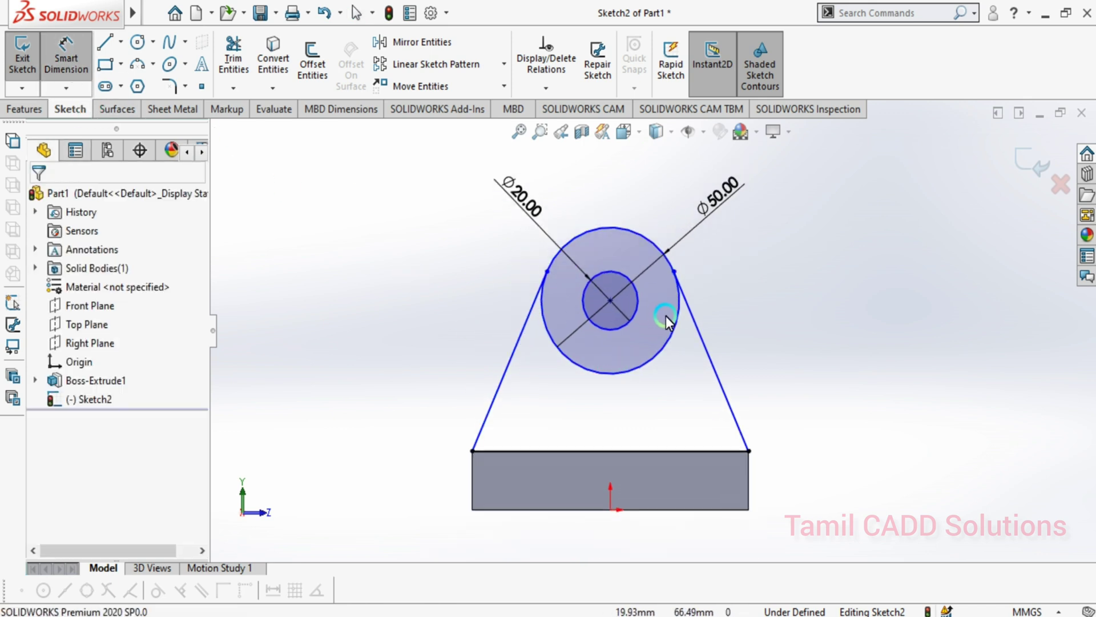
left_click(612, 302)
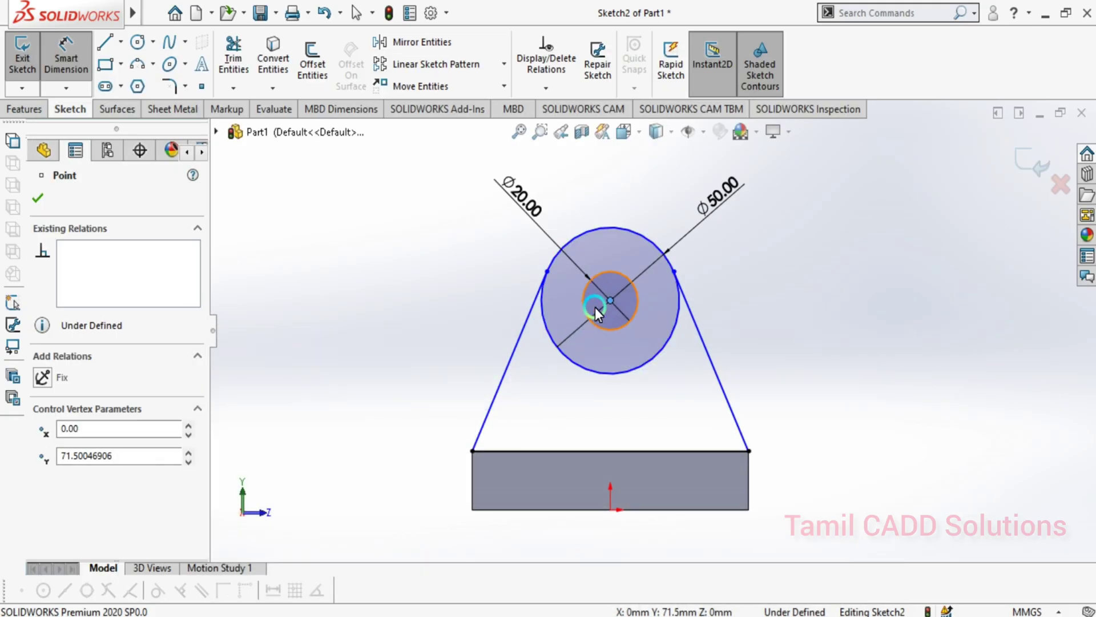
left_click(749, 509)
left_click(863, 398)
type("60")
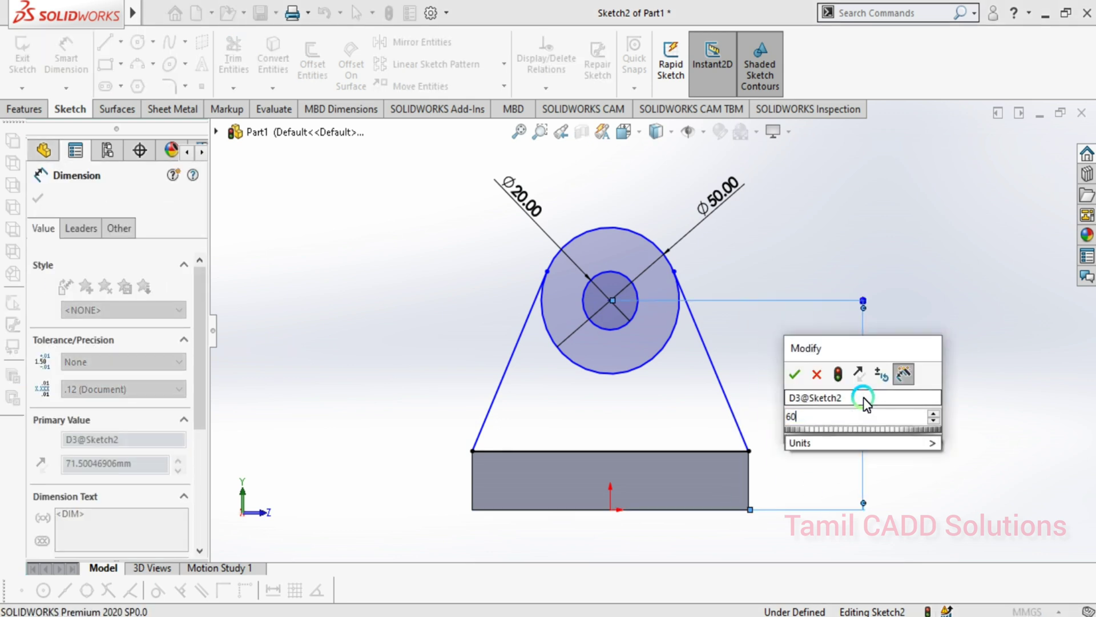
key("Return")
key("Escape")
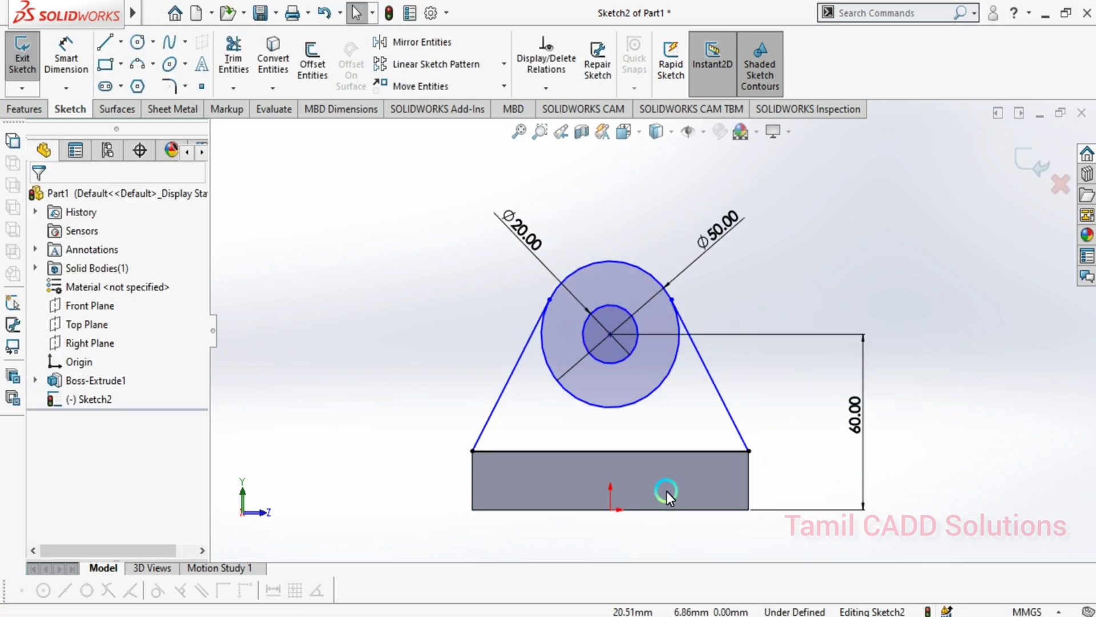
left_click(610, 509)
left_click(609, 334, "ctrl")
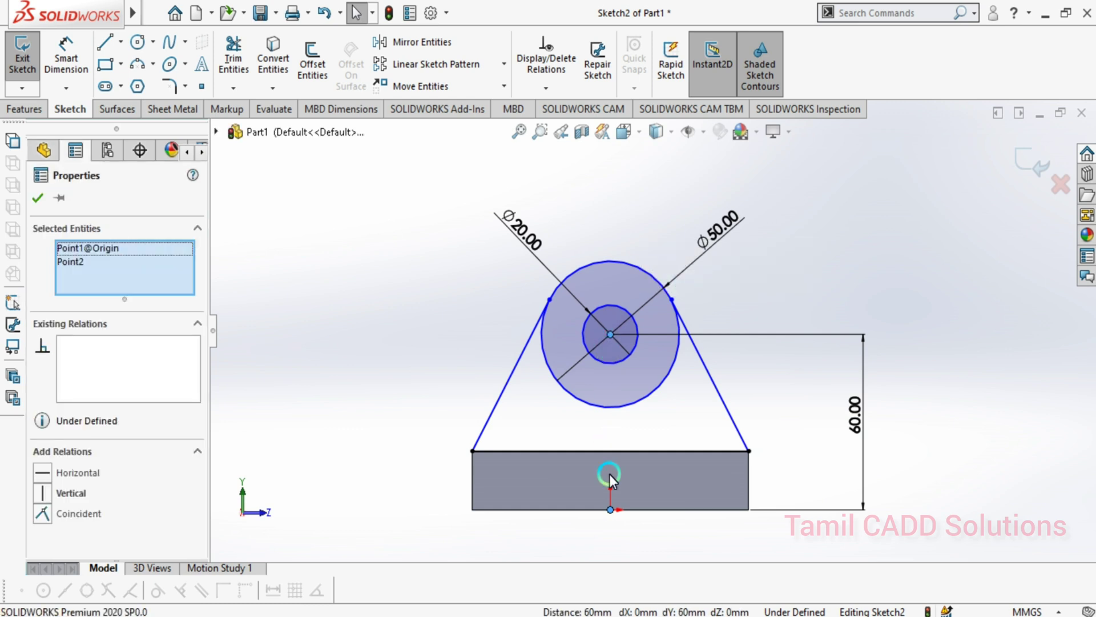
key("Escape")
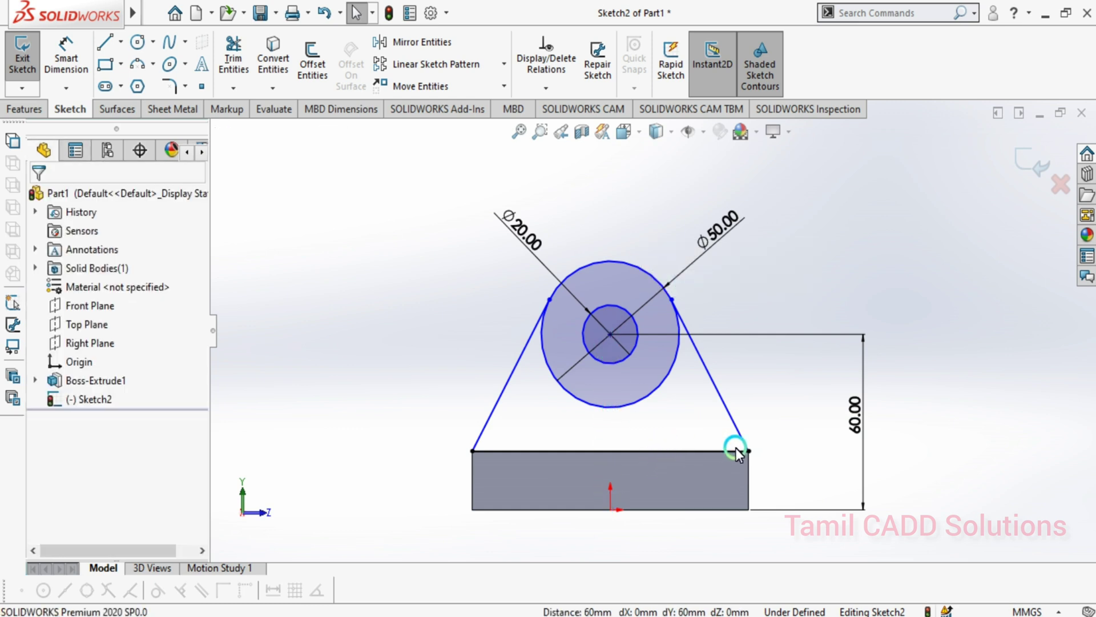
Dimension the horizontal distance from the circles' centre to the base face's vertical +Z edge as 50 mm
left_click(747, 480)
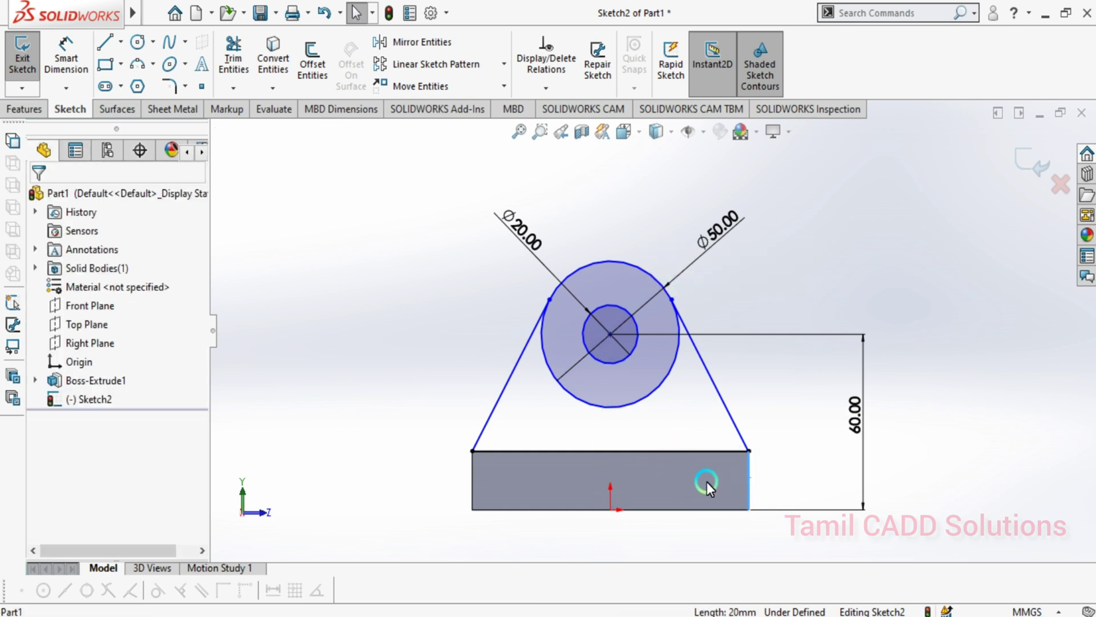
left_click(610, 334, "ctrl")
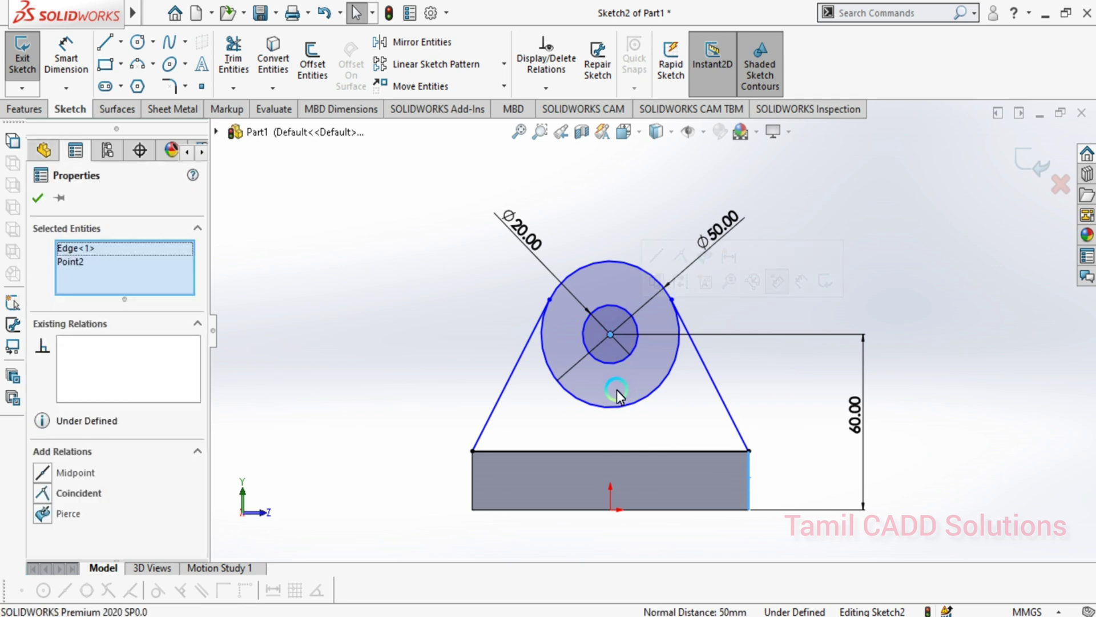
key("d")
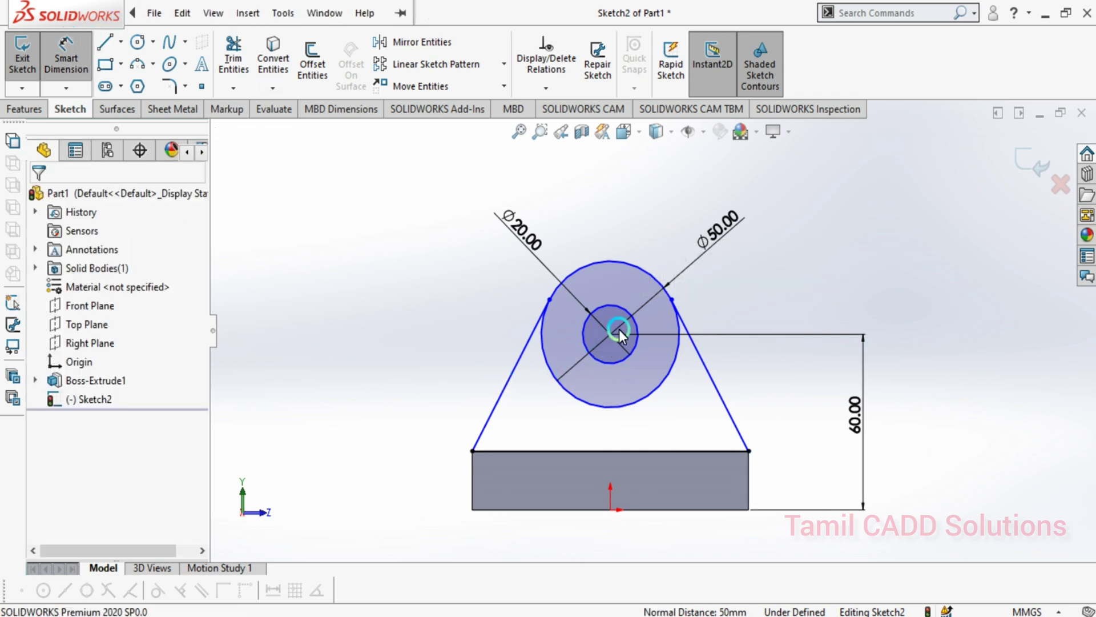
left_click(619, 331)
left_click(749, 481)
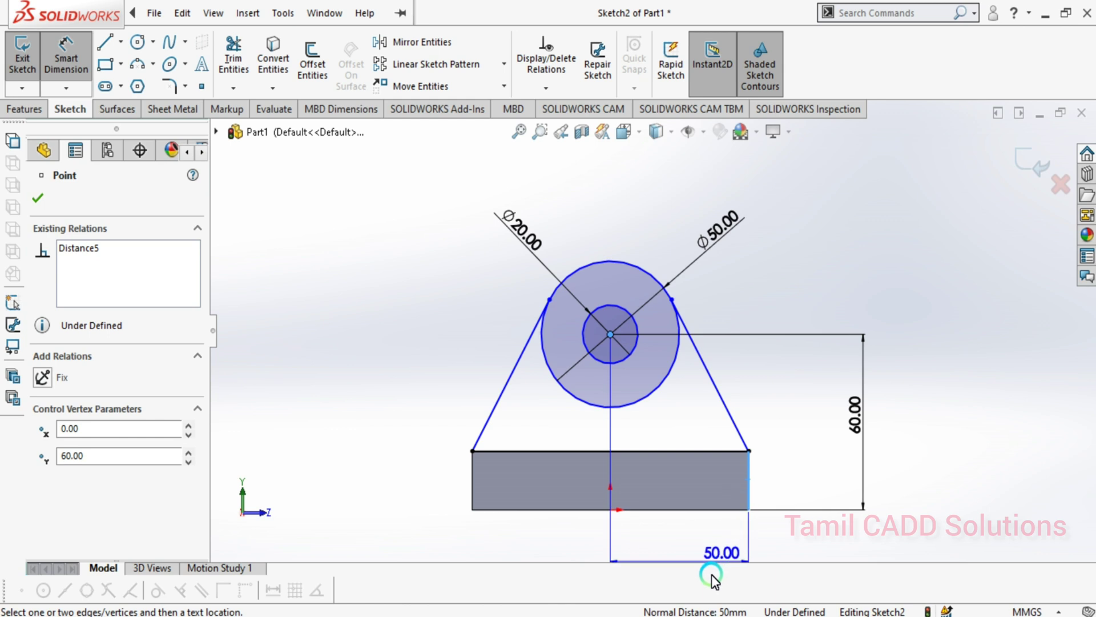
left_click(662, 546)
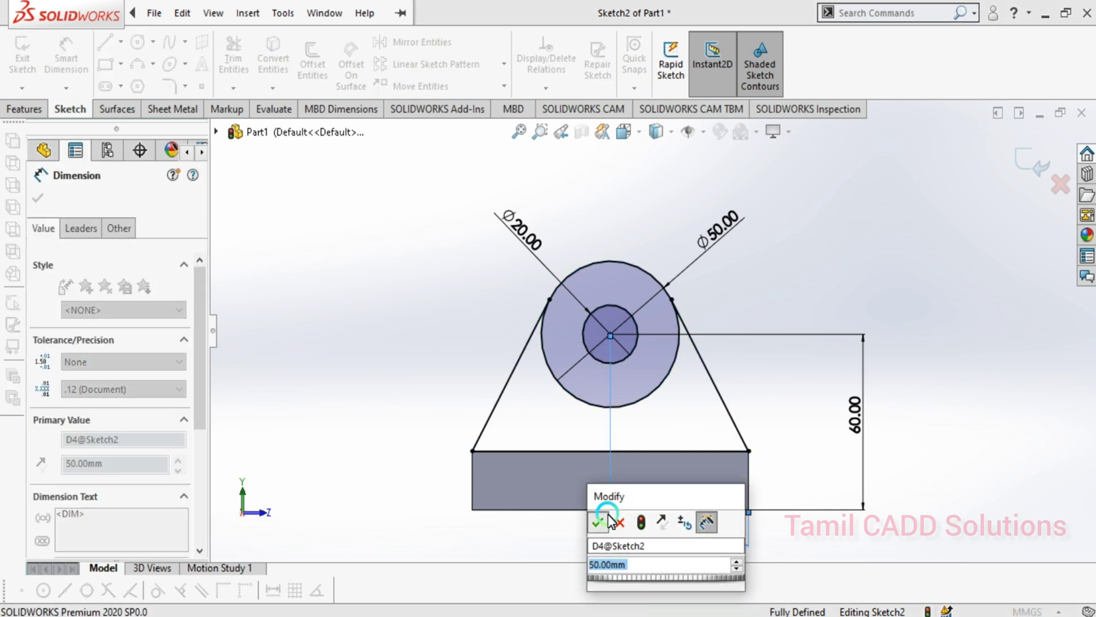
left_click(608, 520)
scroll(652, 371, "up", 3)
key("Escape")
Trim away the outer circle's lower arc between the two sloping lines to leave a rounded lug profile
scroll(646, 341, "down", 4)
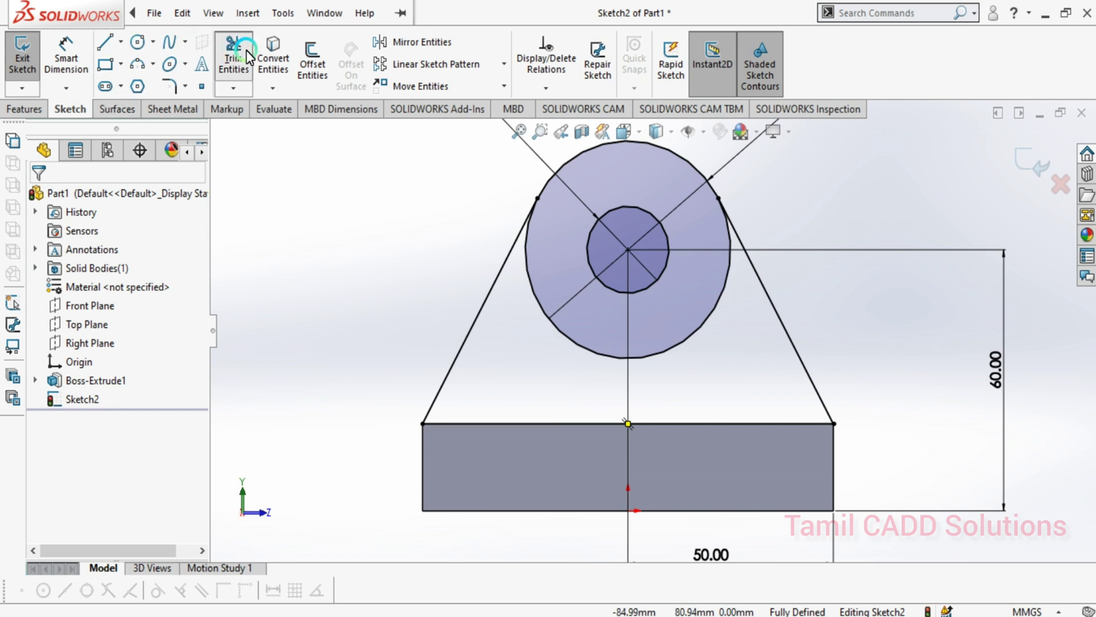
left_click(231, 54)
left_click_drag(560, 334, 571, 339)
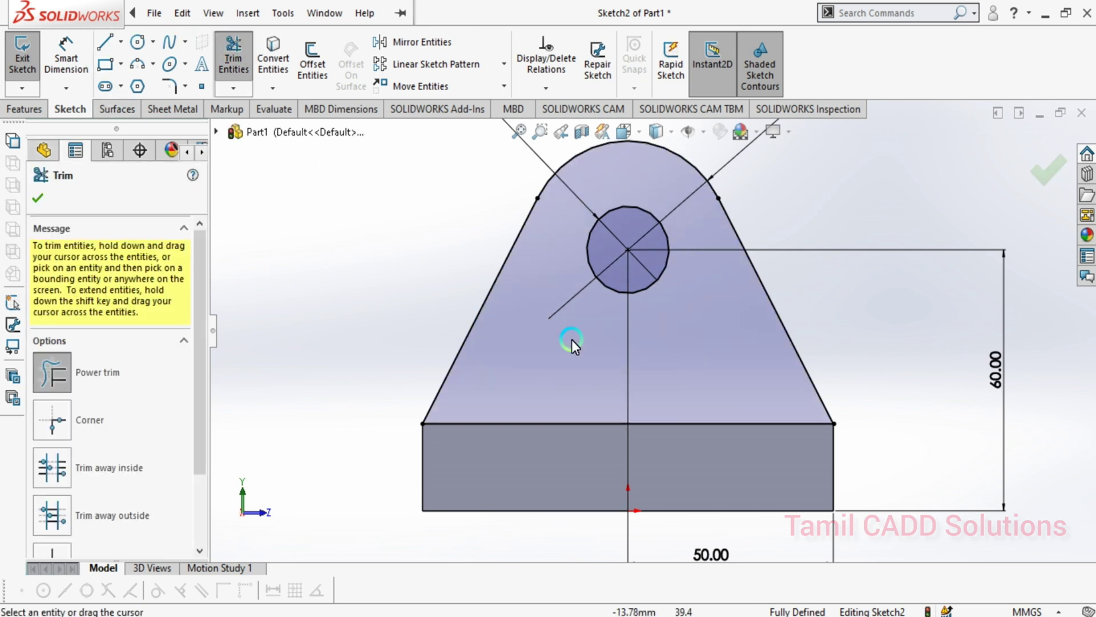
scroll(681, 324, "up", 2)
key("ctrl+7")
scroll(612, 326, "down", 2)
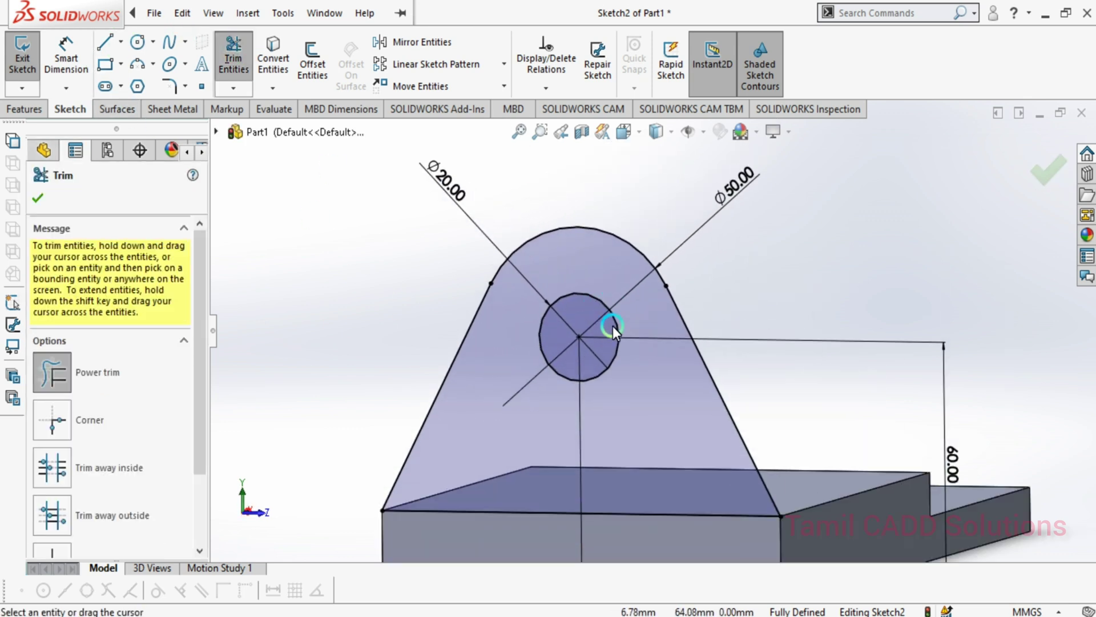
scroll(612, 343, "up", 2)
middle_click_drag(612, 357, 96, 241)
left_click(39, 198)
Exit the lug sketch and extrude it 20 mm blind in the reversed direction, over the base, with merged result
middle_click_drag(434, 365, 432, 339)
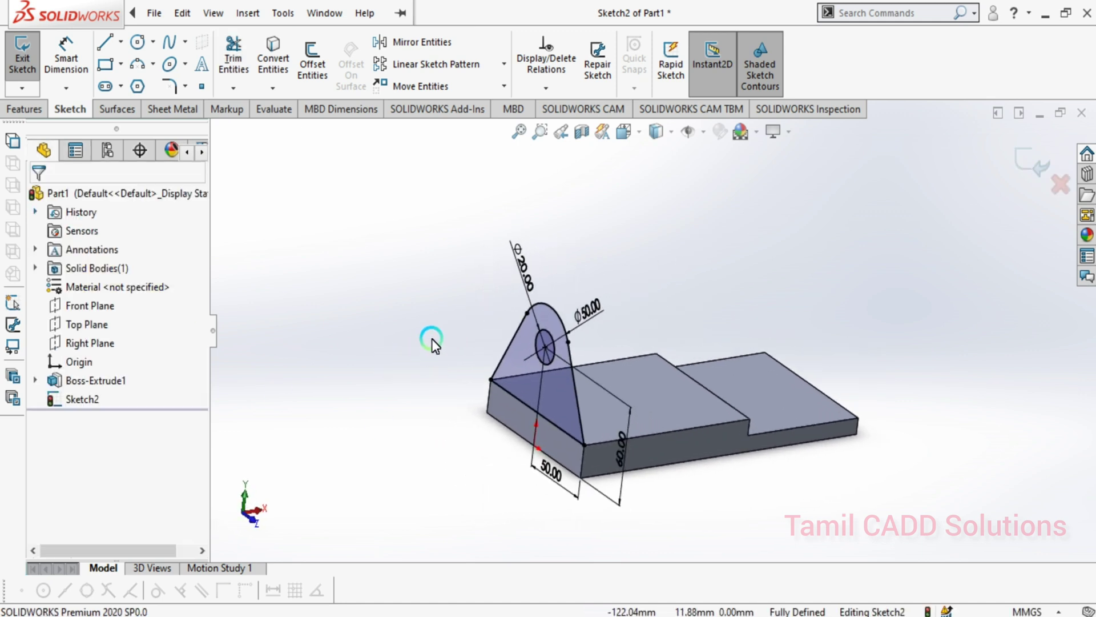
left_click(1034, 163)
left_click(26, 60)
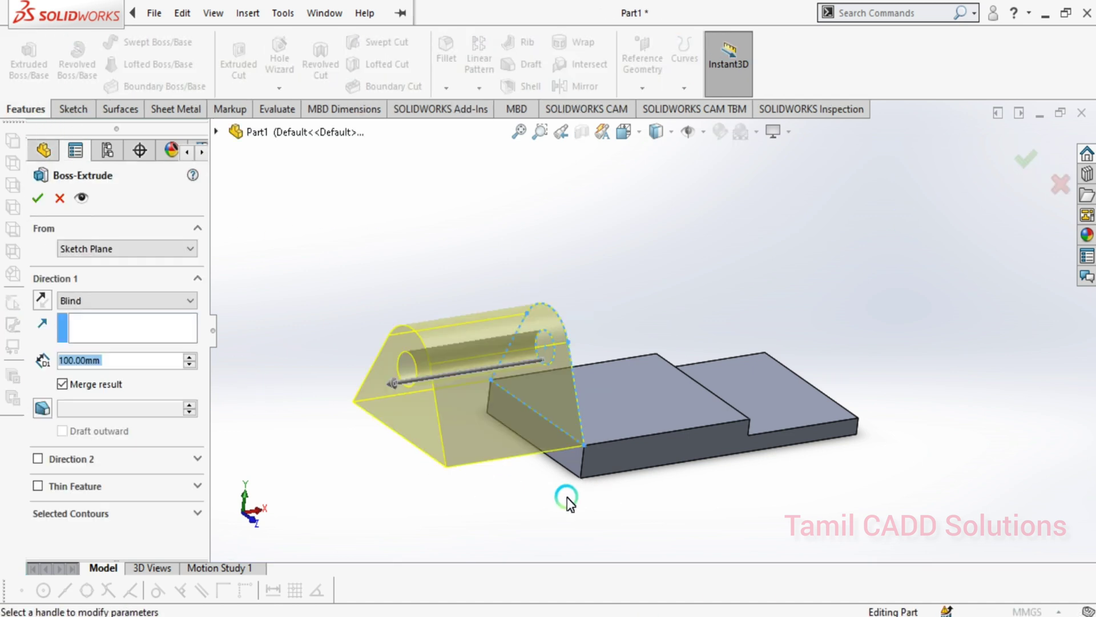
left_click(42, 299)
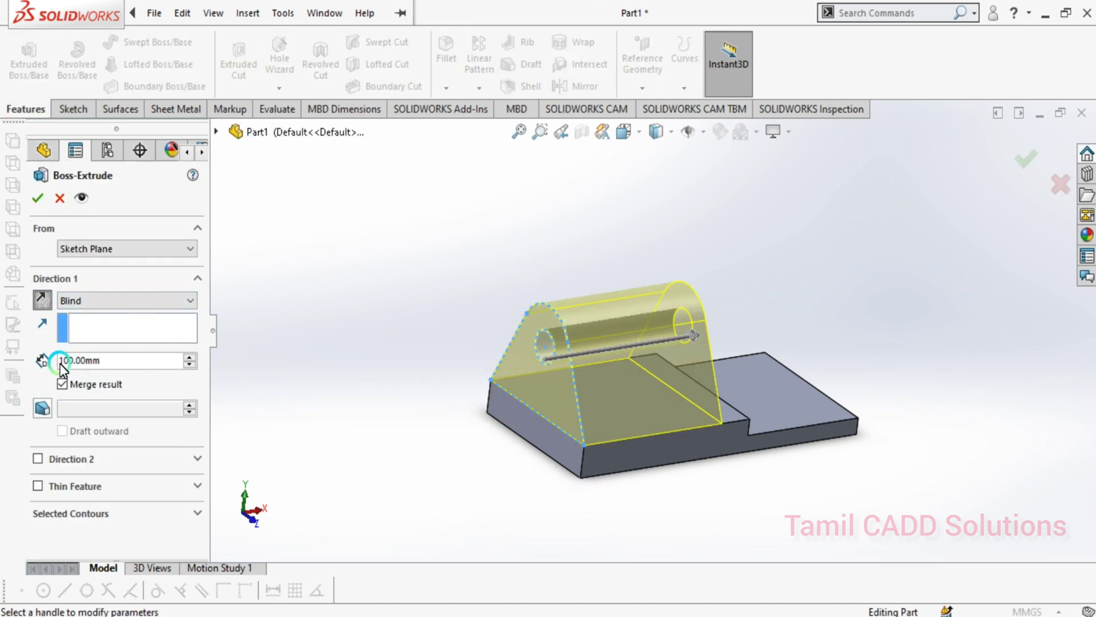
left_click_drag(102, 366, 39, 365)
type("20")
key("Return")
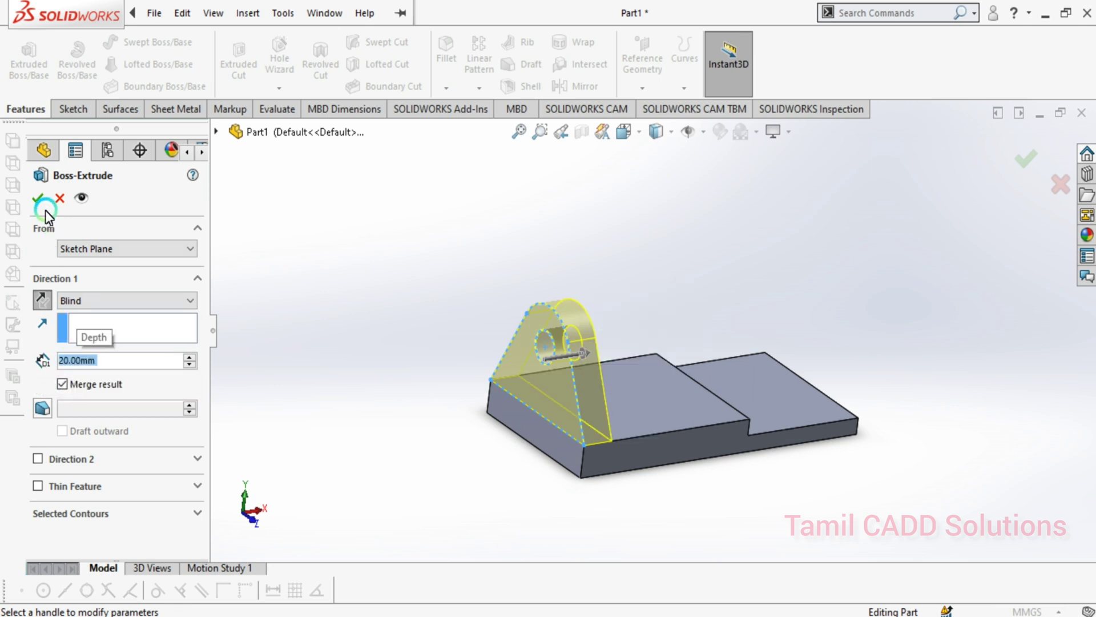
left_click(38, 197)
Switch to the a9.png drawing, examine the top view's corner chamfer, hole and slot dimensions, and return to SOLIDWORKS
middle_click_drag(605, 394, 459, 461)
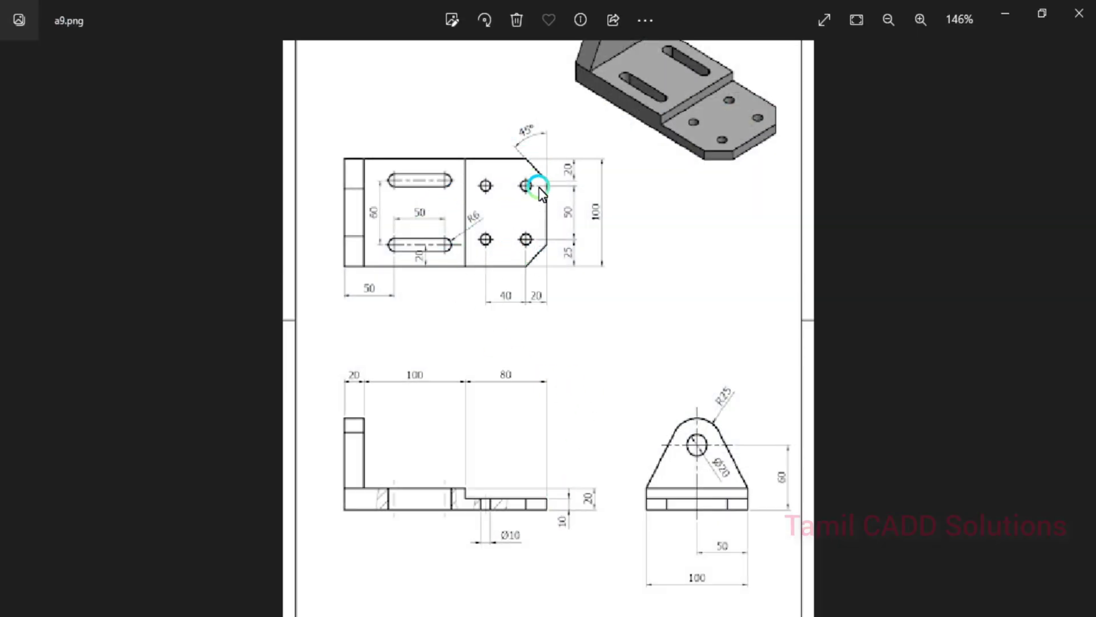
scroll(518, 128, "up", 3)
scroll(519, 128, "up", 3)
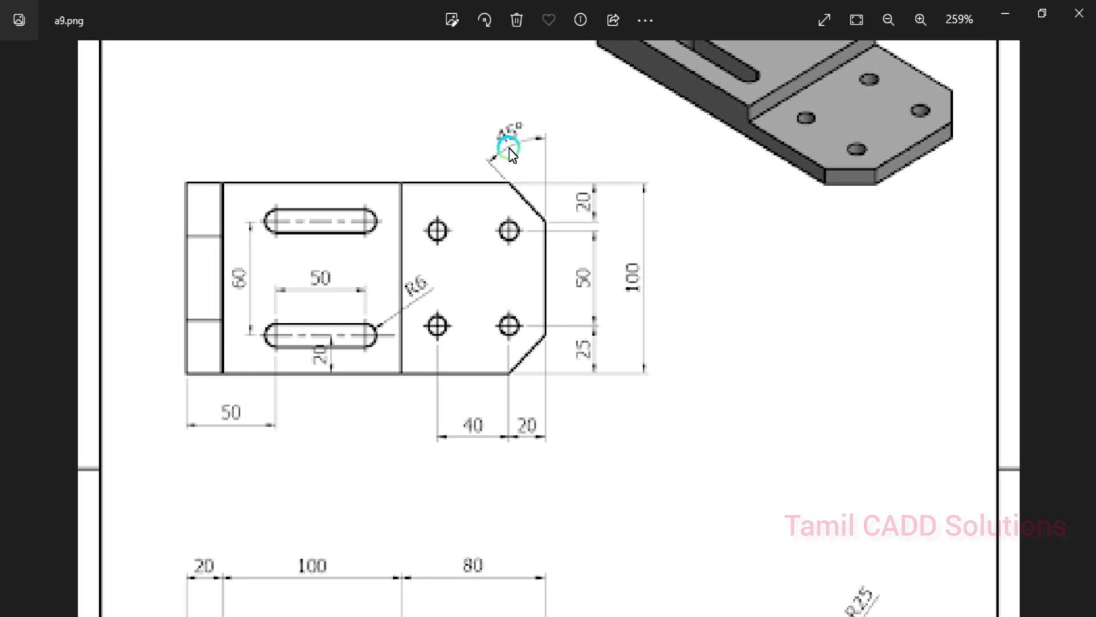
scroll(510, 151, "down", 2)
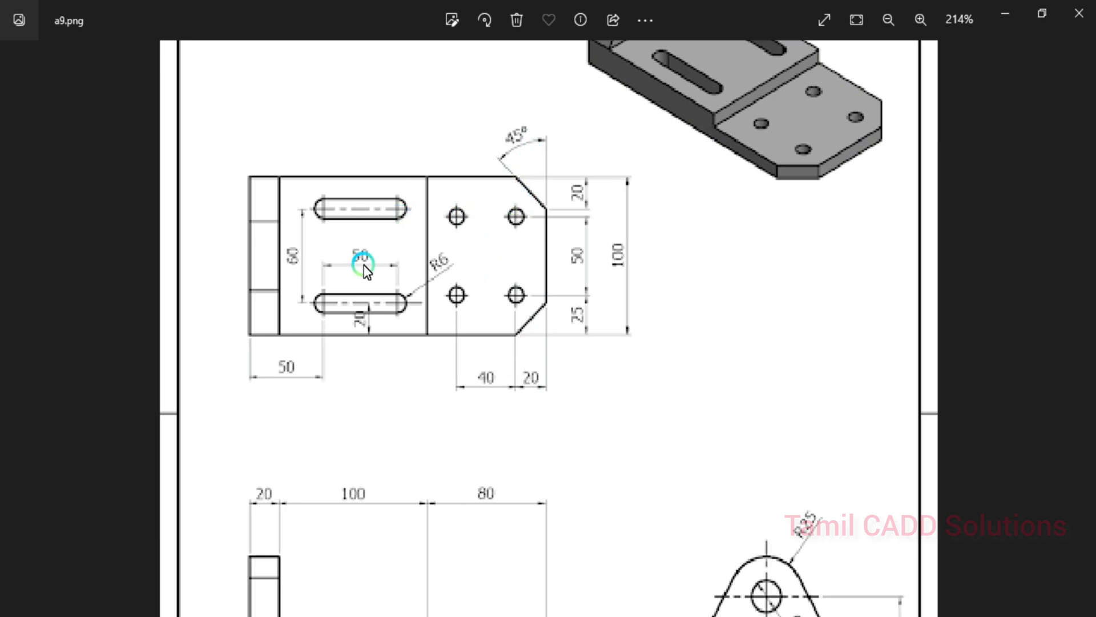
left_click(1006, 14)
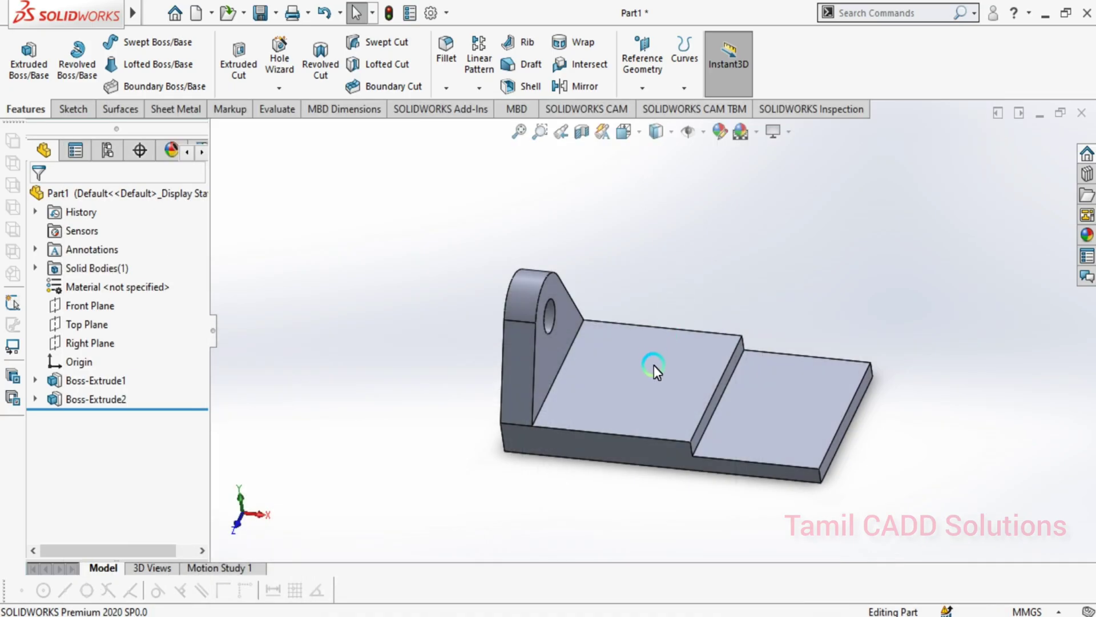
Start an angle-distance chamfer on the two vertical corner edges at the free end of the base's lower step
left_click(447, 88)
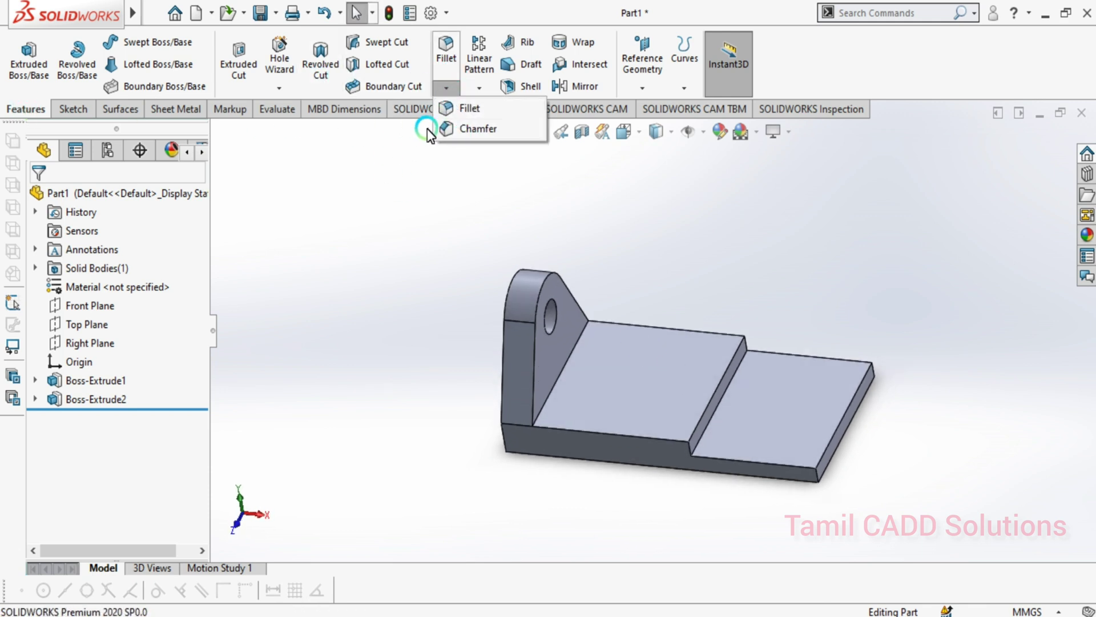
left_click(463, 130)
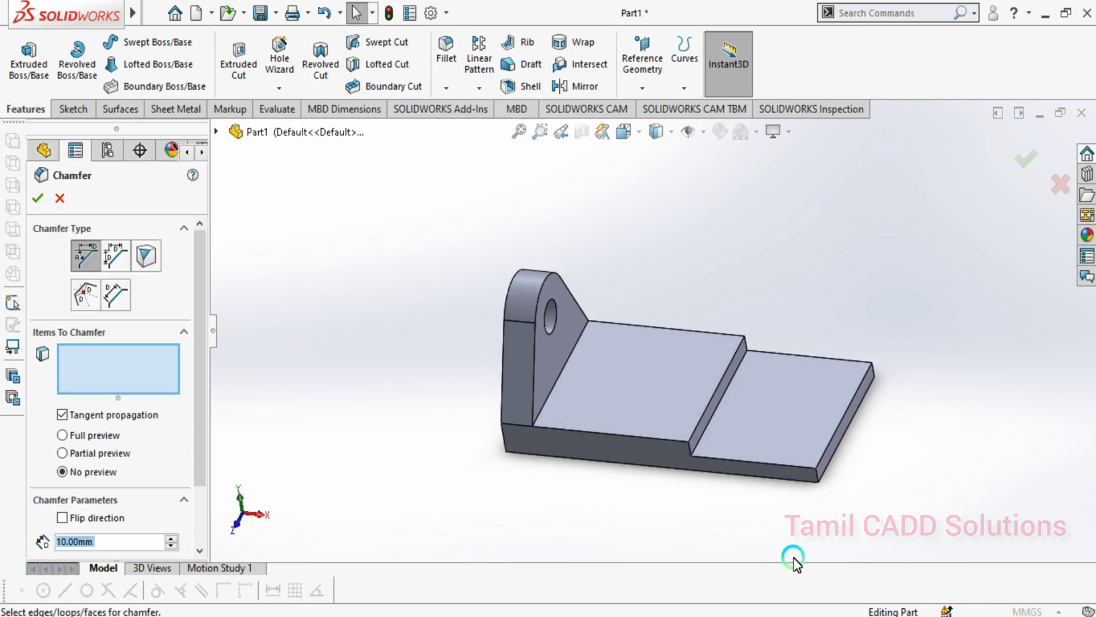
left_click(818, 476)
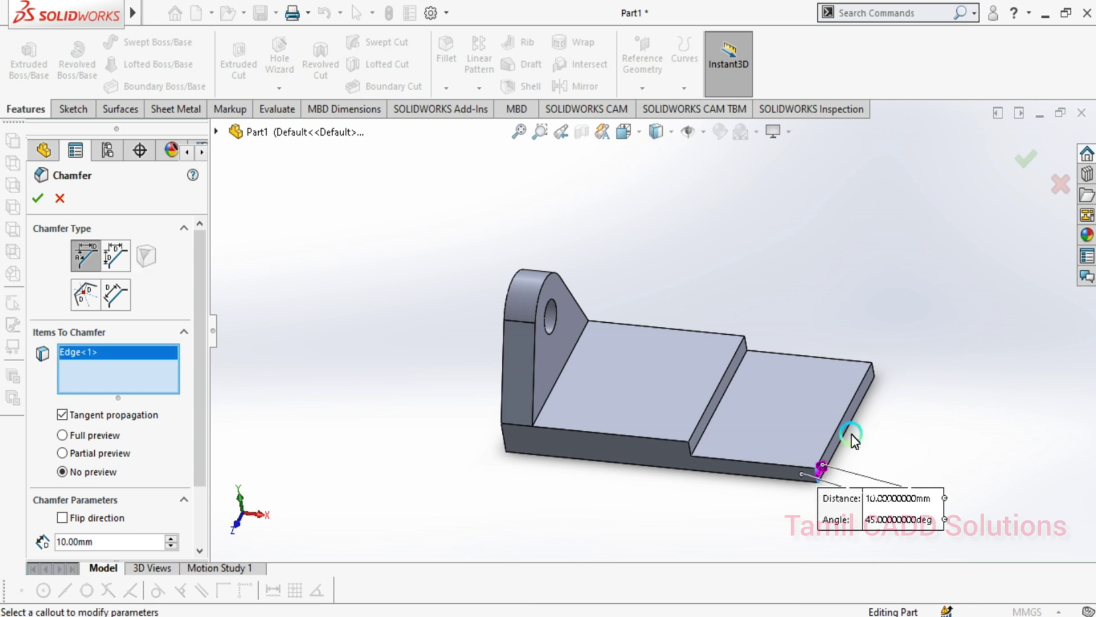
left_click(874, 370)
scroll(793, 474, "down", 4)
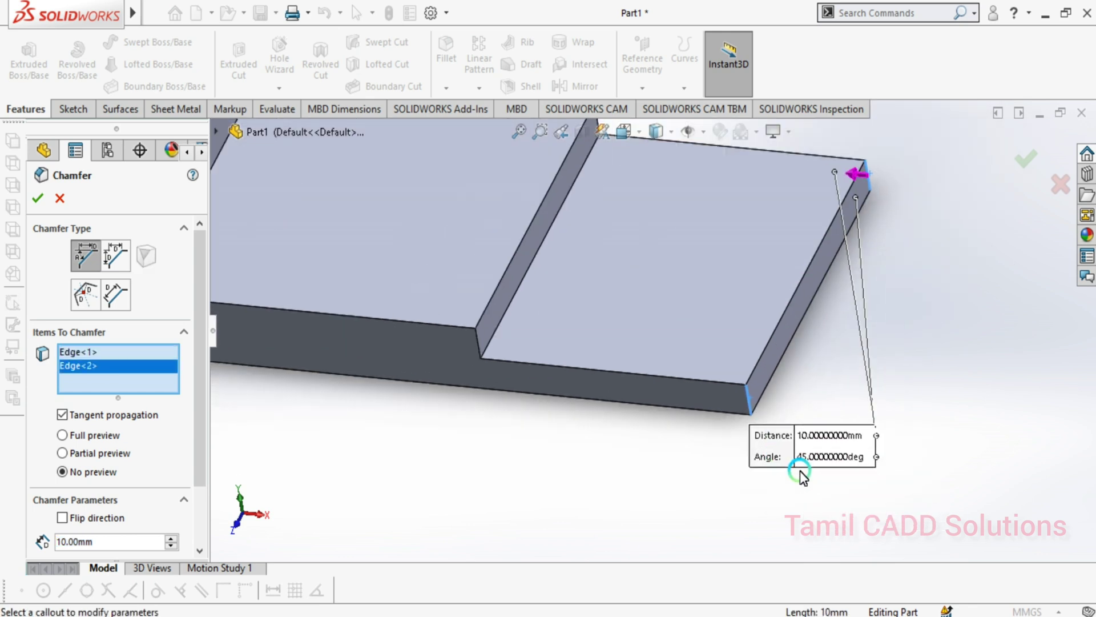
scroll(197, 271, "down", 2)
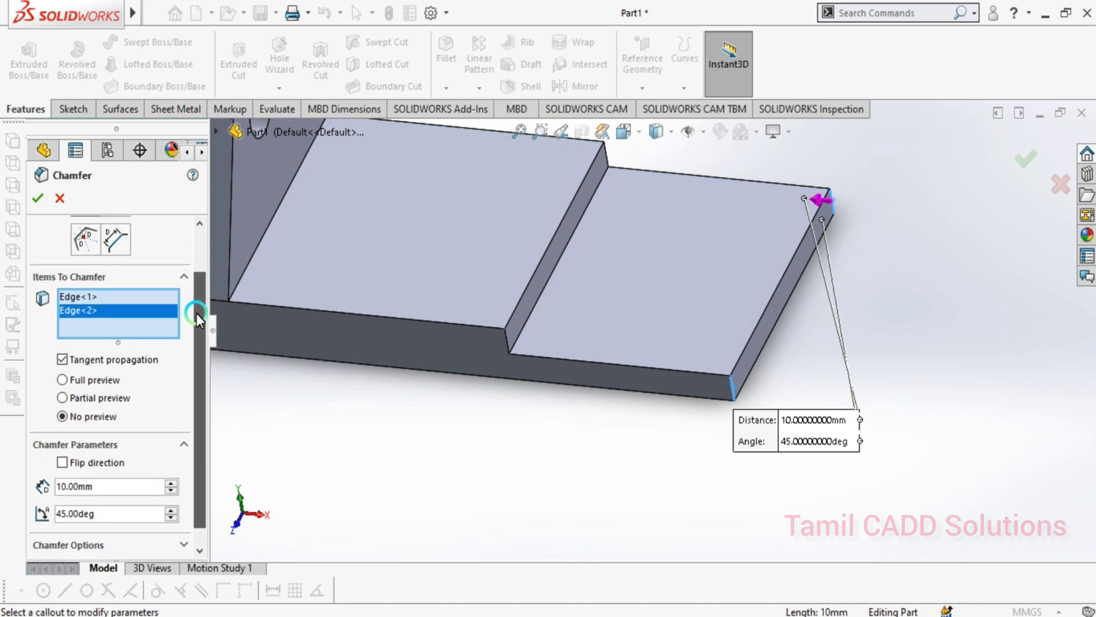
scroll(200, 312, "up", 2)
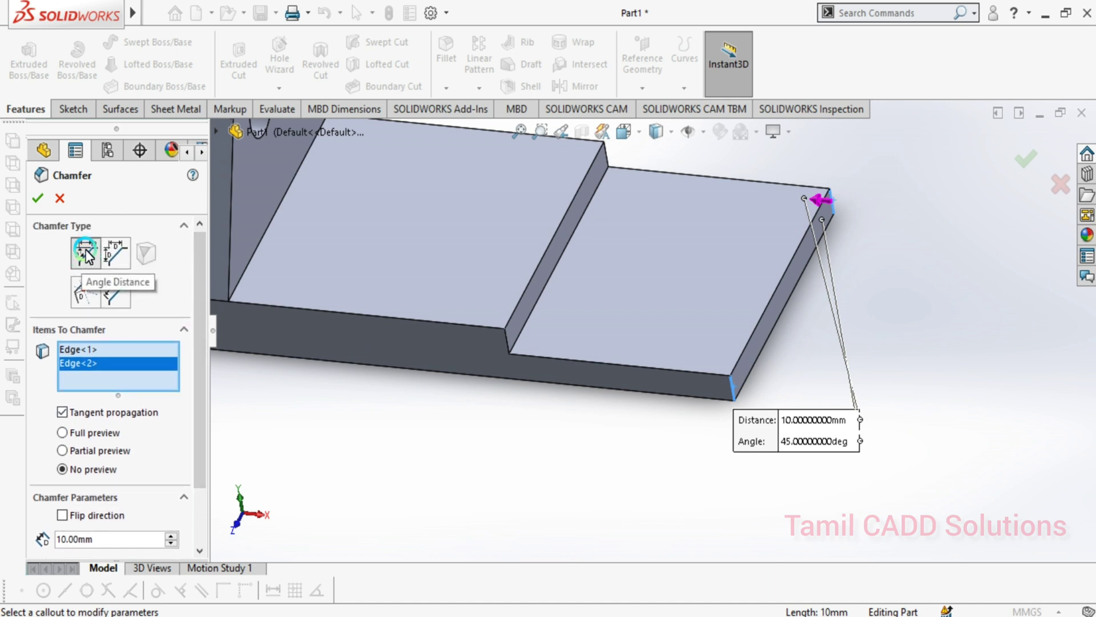
Set the corner chamfers to 20 mm at 45 degrees, turn on the full preview, and apply them
left_click(191, 322)
left_click_drag(195, 334, 194, 391)
left_click(98, 466)
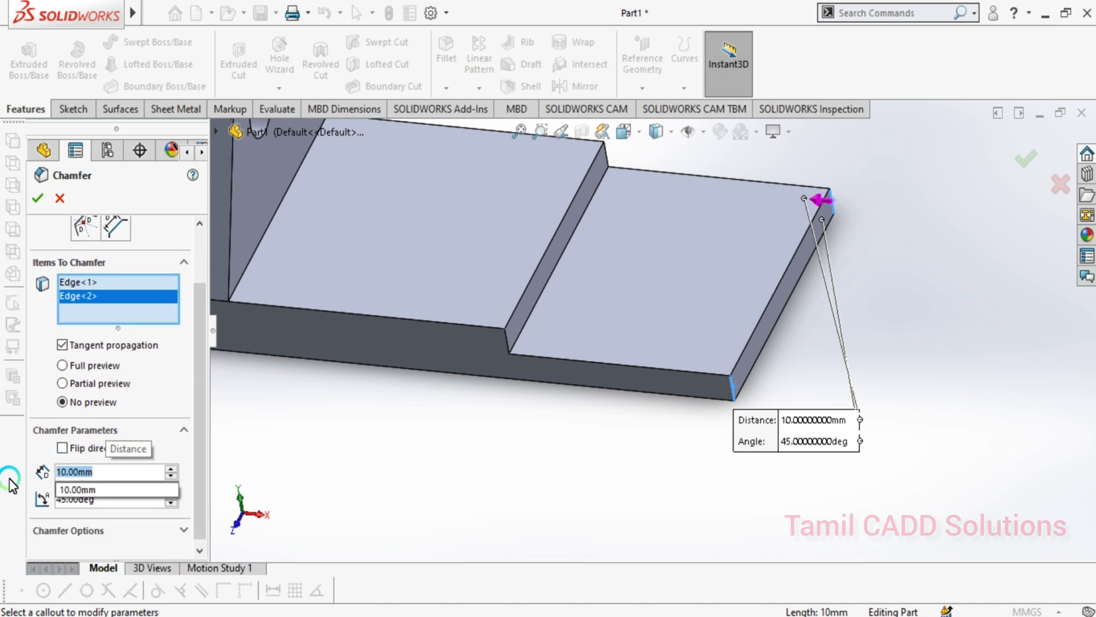
type("20")
key("Return")
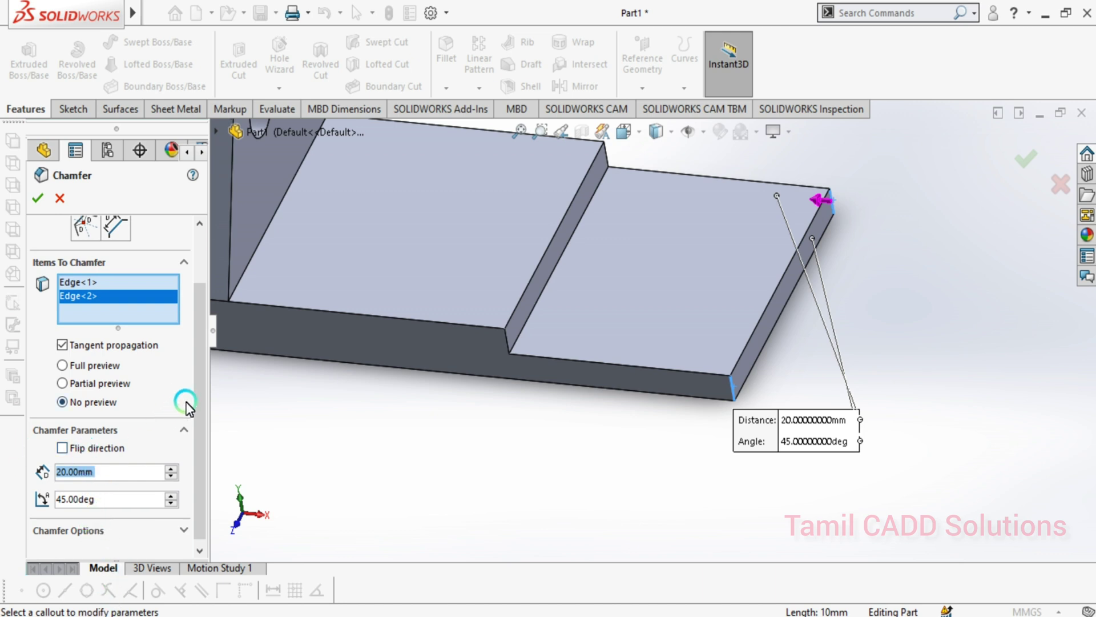
scroll(201, 381, "down", 1)
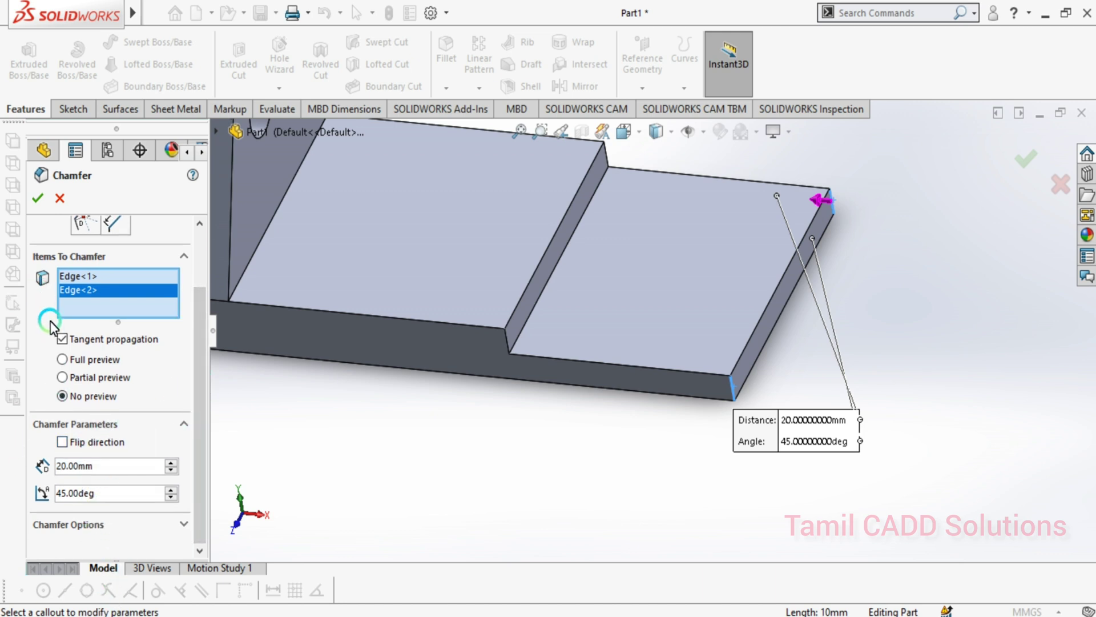
left_click(61, 359)
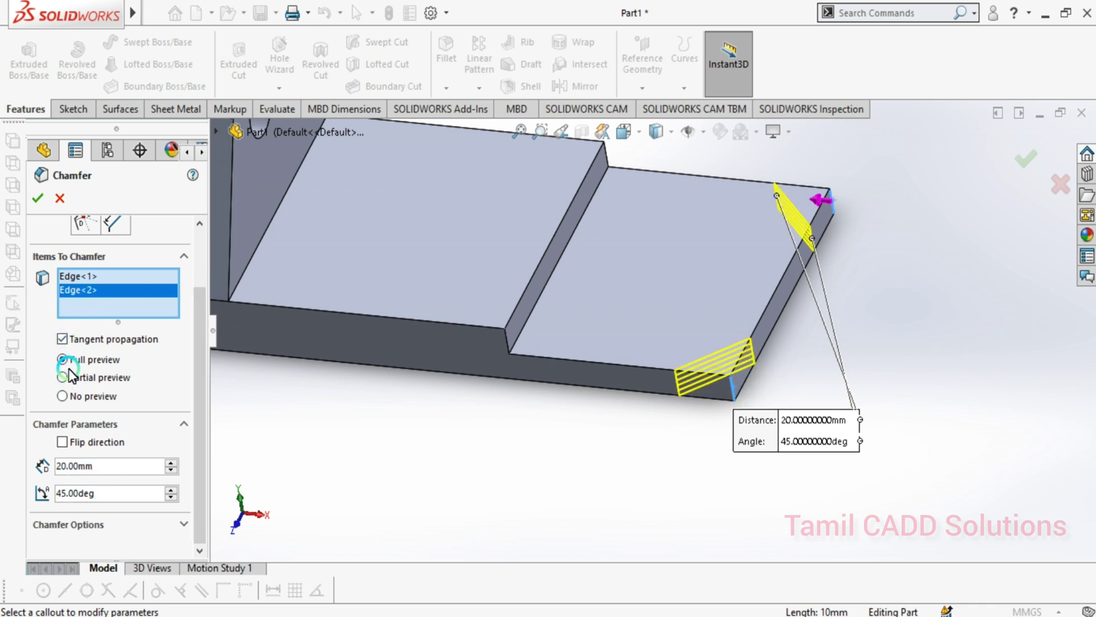
left_click(38, 198)
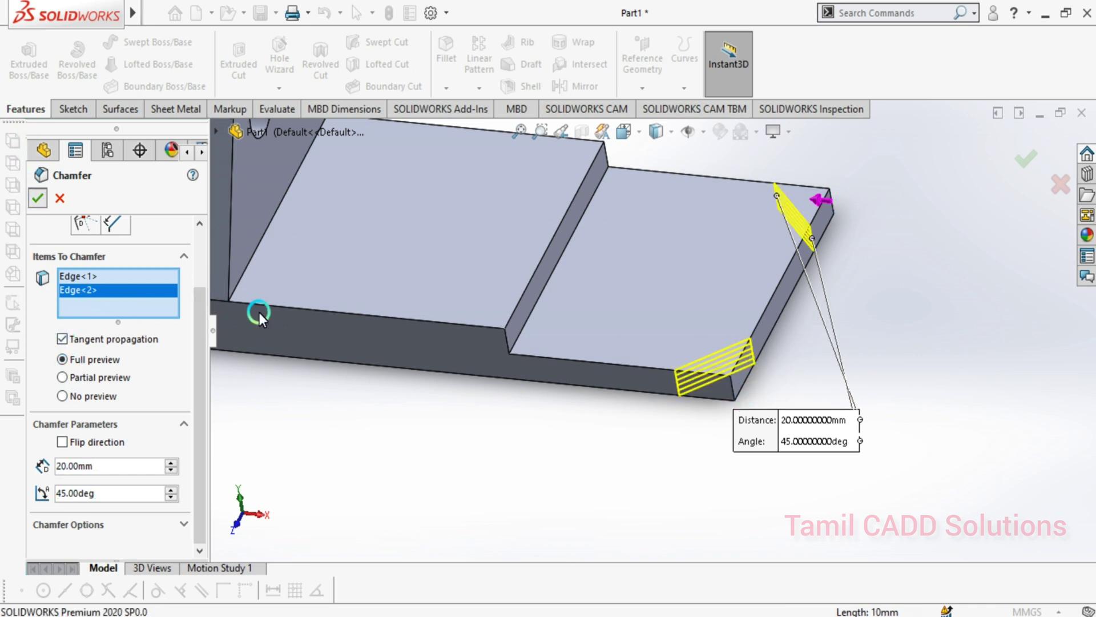
scroll(612, 437, "down", 3)
middle_click_drag(616, 377, 547, 477)
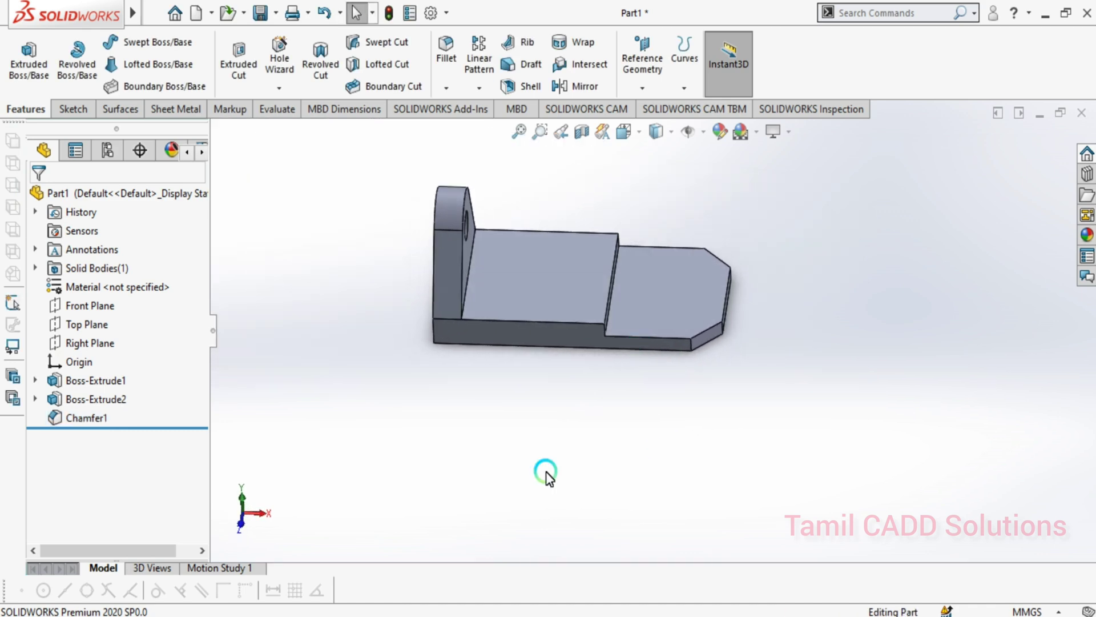
Switch to the a9.png drawing, examine the diameter and spacing of the four small holes, and return to SOLIDWORKS
left_click(448, 597)
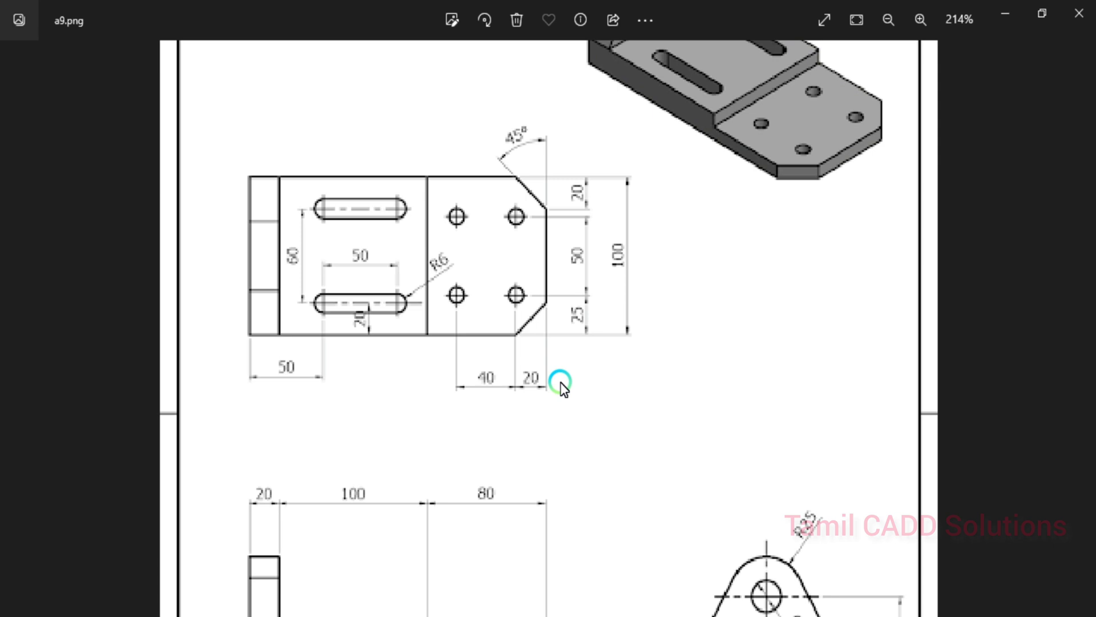
scroll(465, 341, "down", 3)
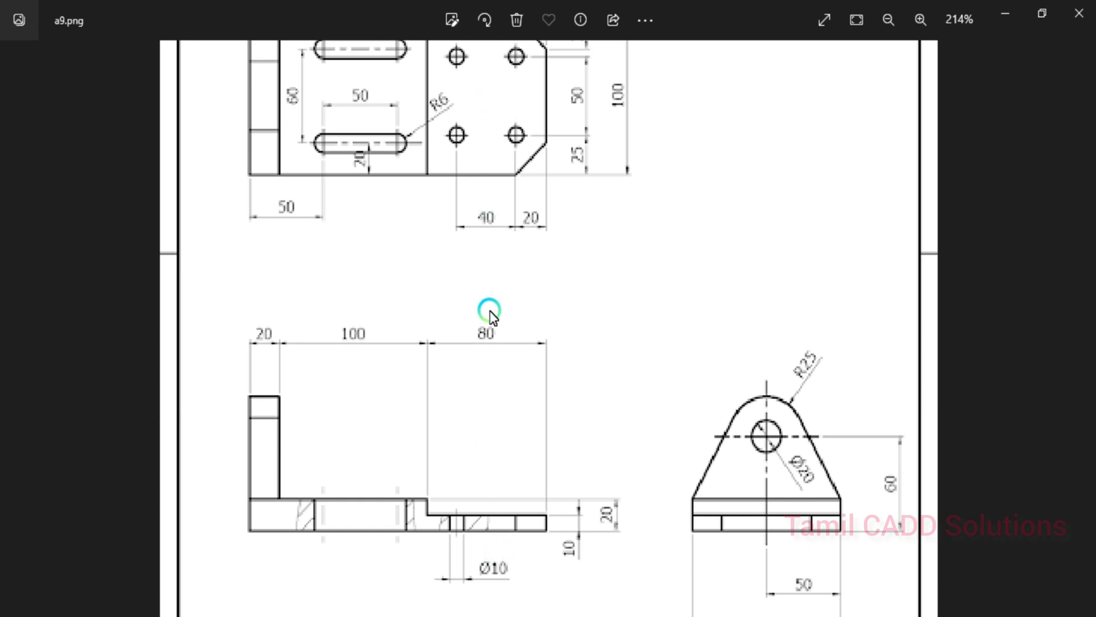
scroll(520, 491, "down", 3)
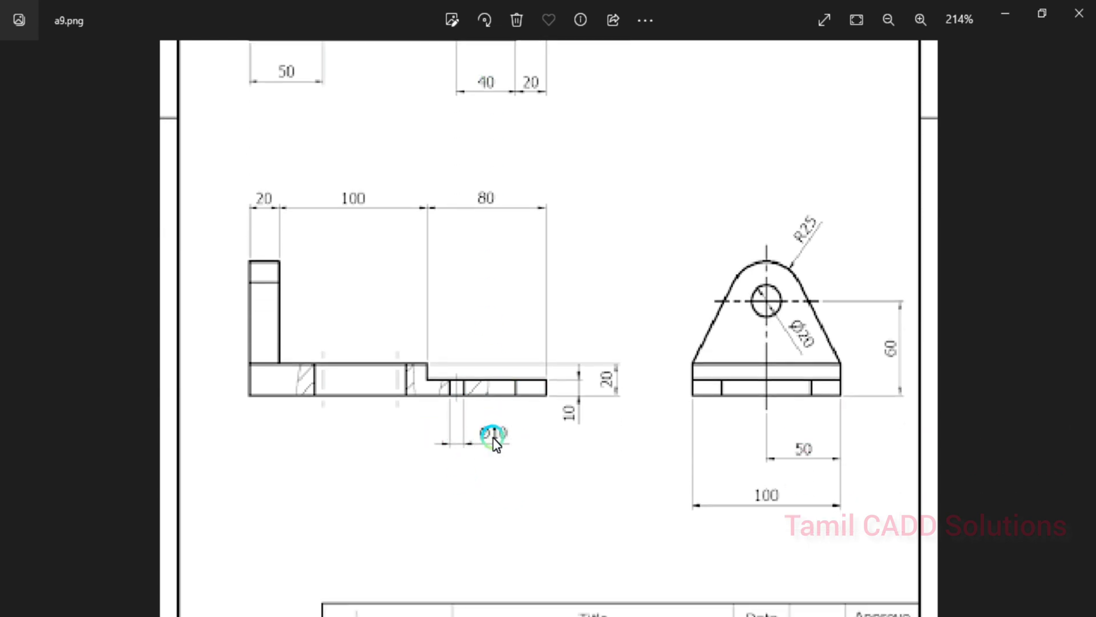
scroll(515, 412, "up", 3)
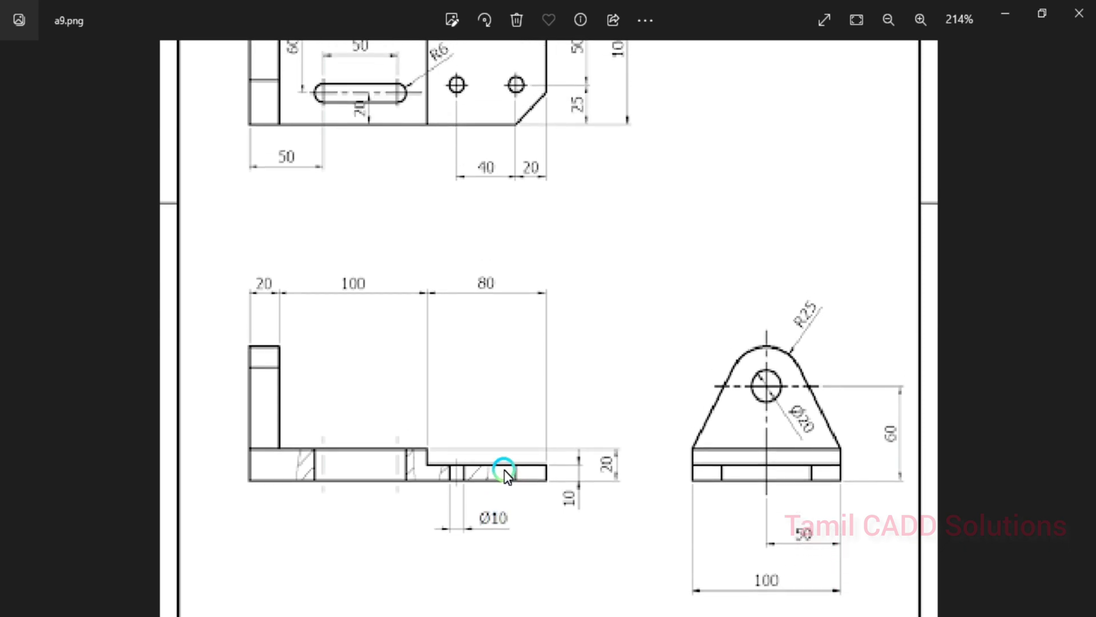
scroll(496, 435, "up", 3)
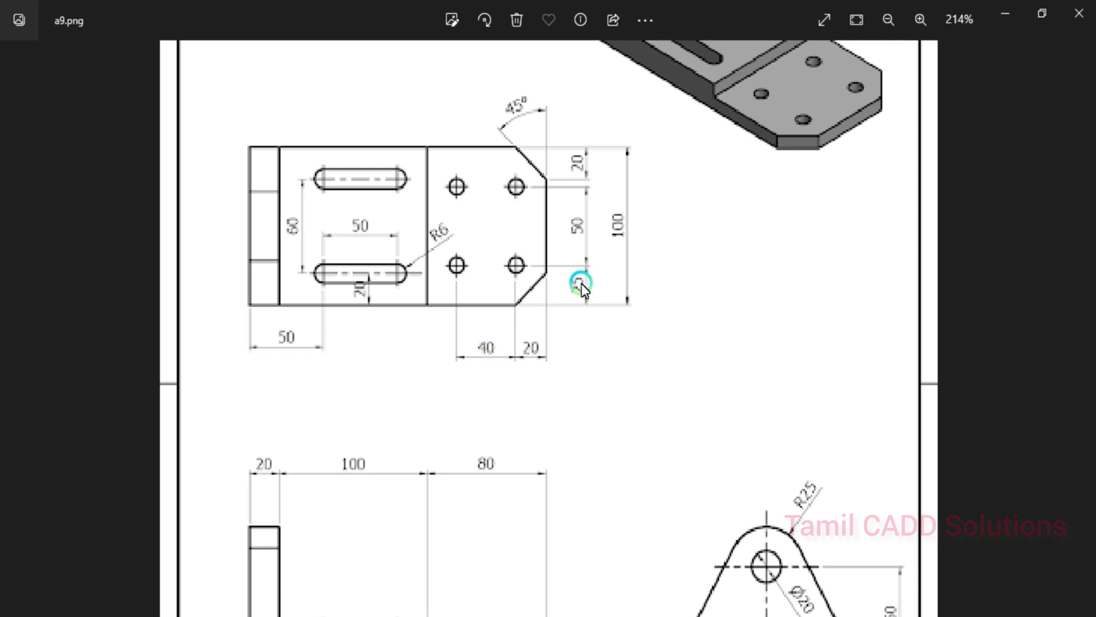
left_click(1015, 11)
Start a sketch on the lower step's top face, viewed normal, and draw four circles in a two-by-two layout
left_click(658, 301)
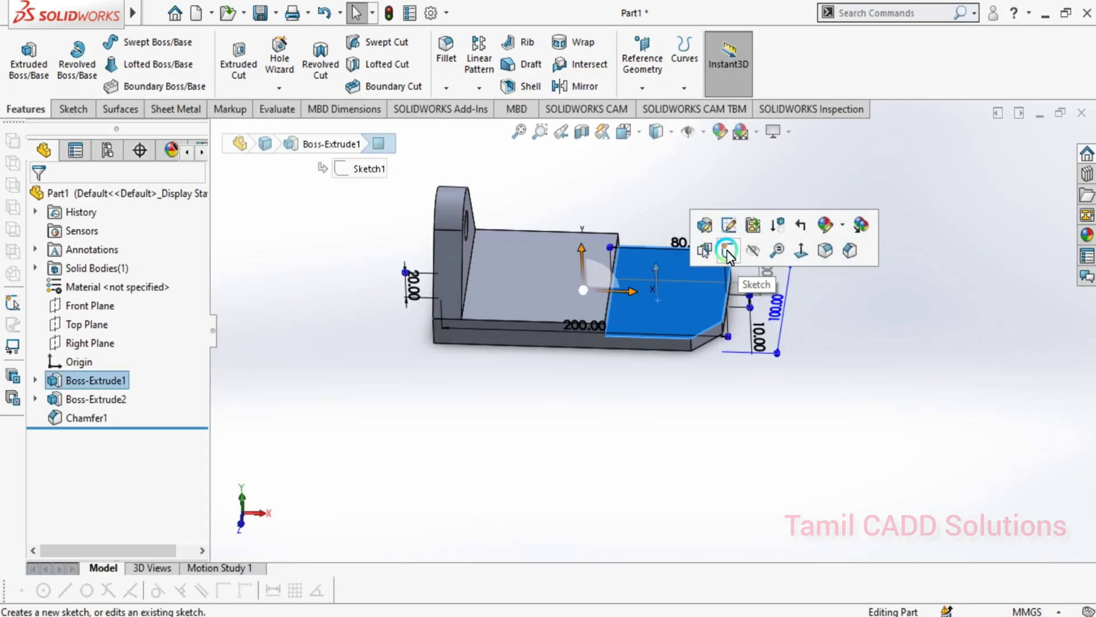
left_click(727, 250)
key("space")
left_click(719, 289)
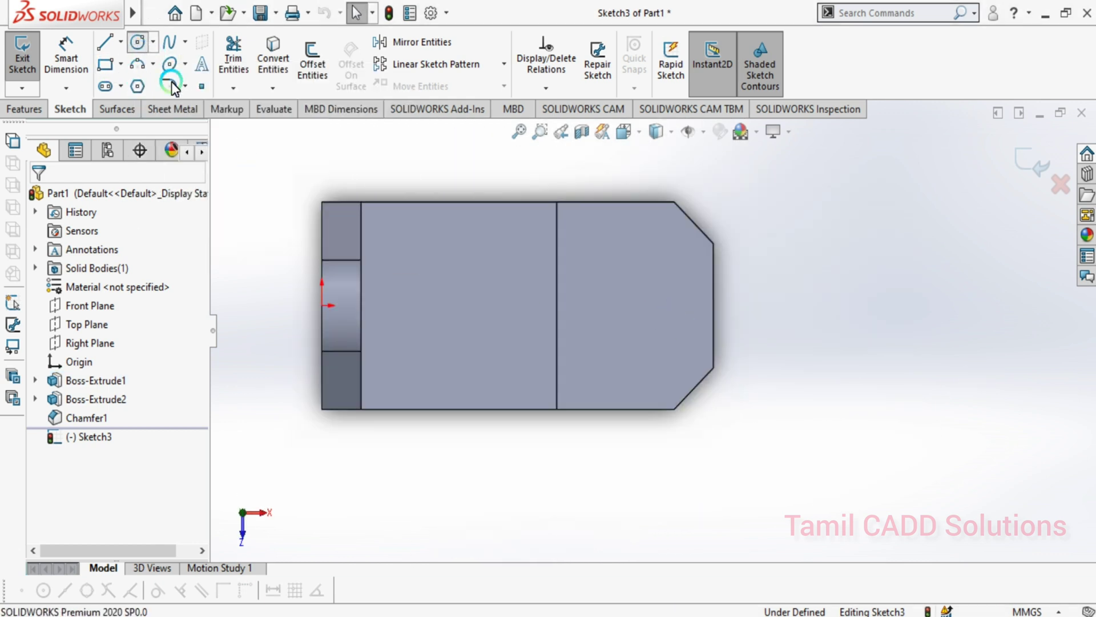
left_click(137, 41)
left_click(665, 365)
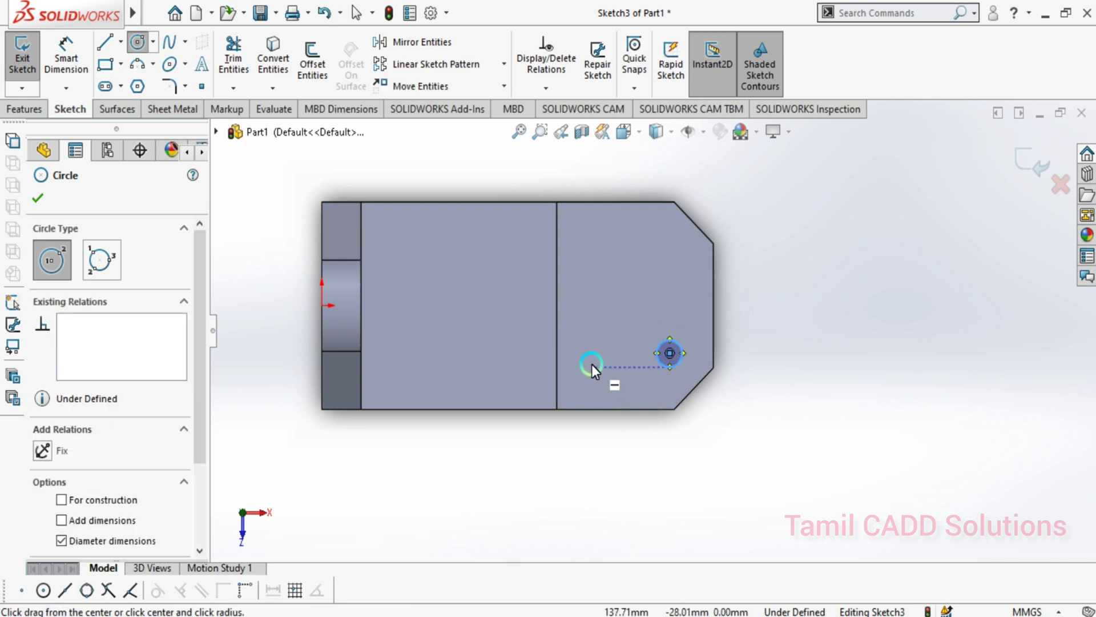
left_click_drag(588, 354, 591, 363)
left_click_drag(586, 250, 595, 279)
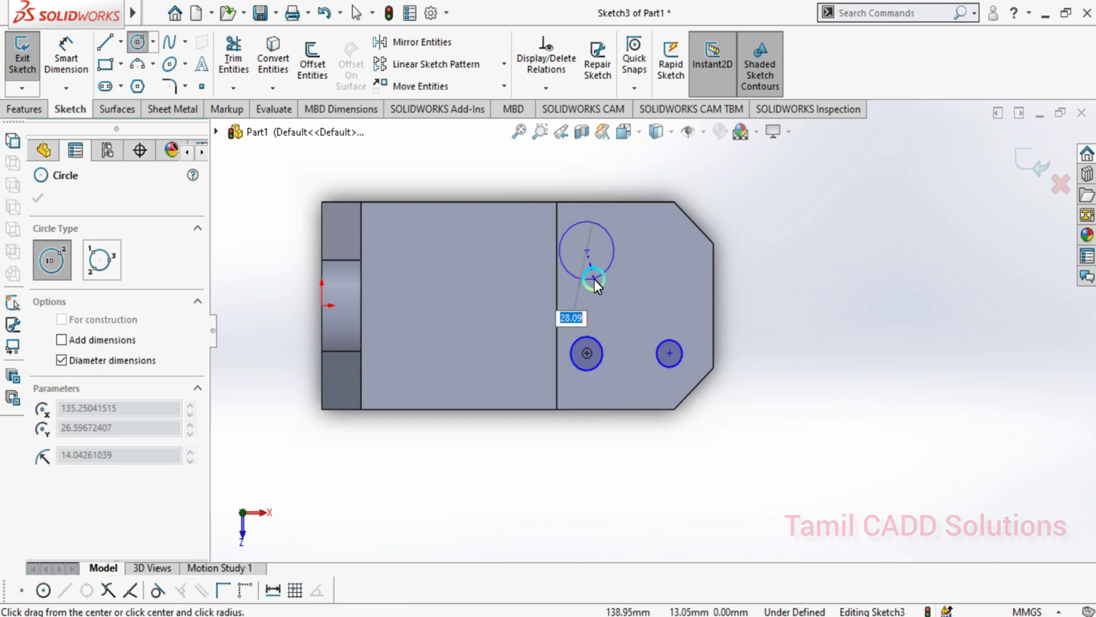
left_click(670, 265)
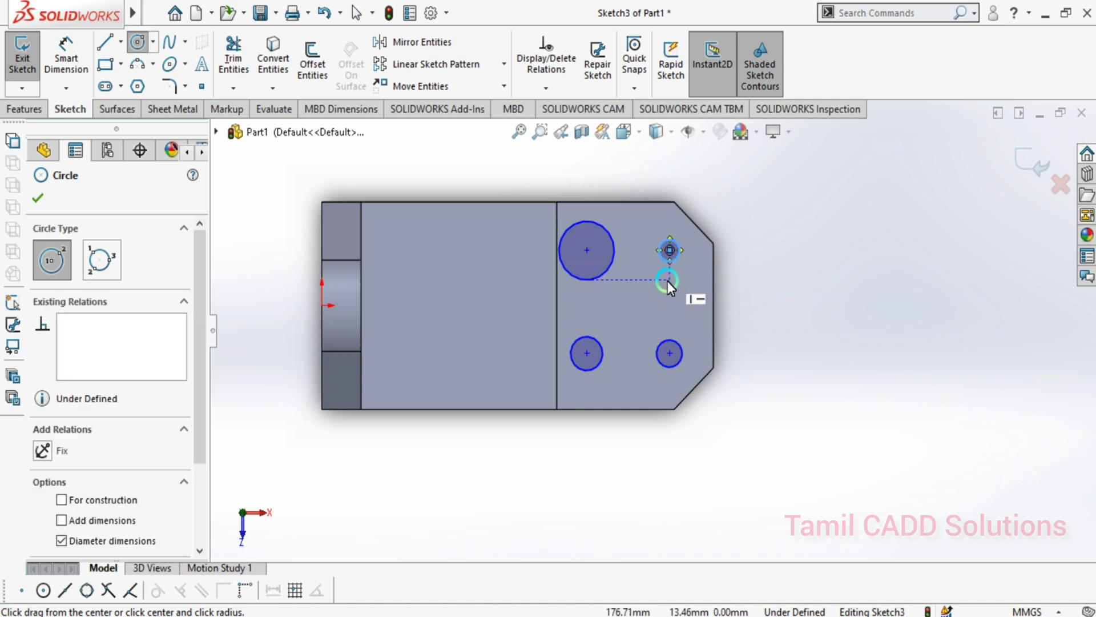
key("Escape")
Make the four circles equal and set their diameter to 10 mm
mouse_move(506, 159)
left_mouse_down()
mouse_move(746, 411)
mouse_move(747, 432)
left_mouse_up()
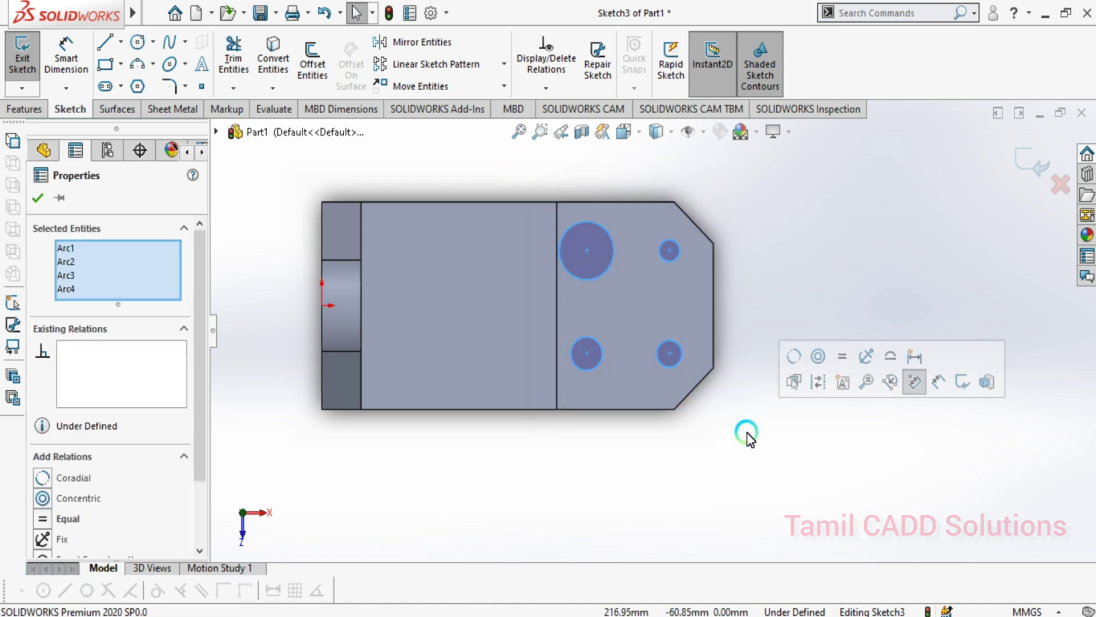
left_click(844, 357)
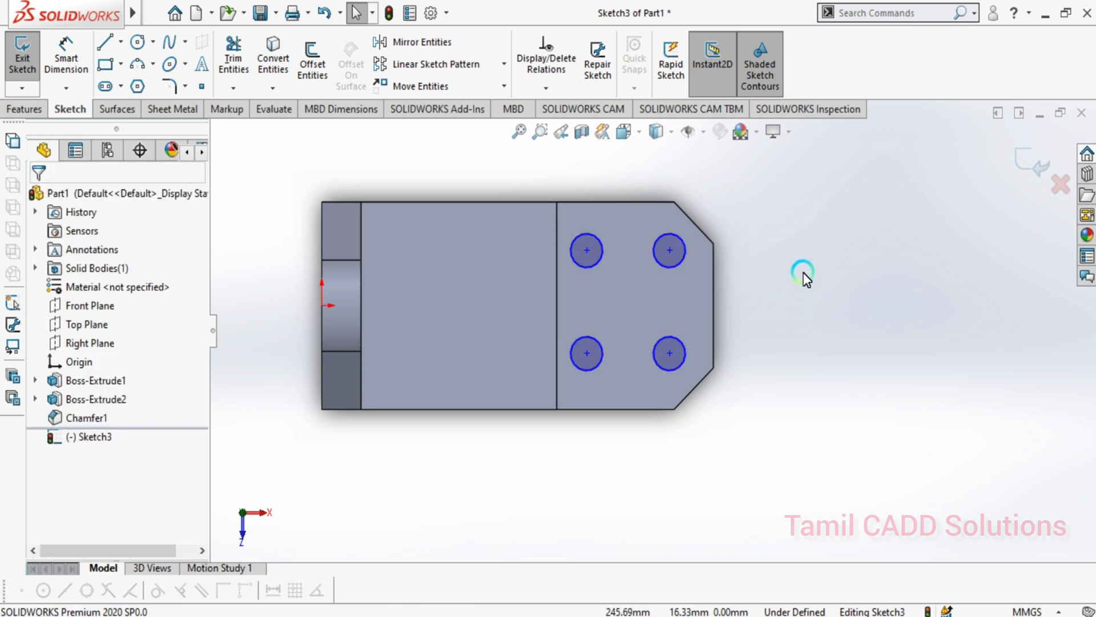
left_click(72, 56)
left_click(672, 230)
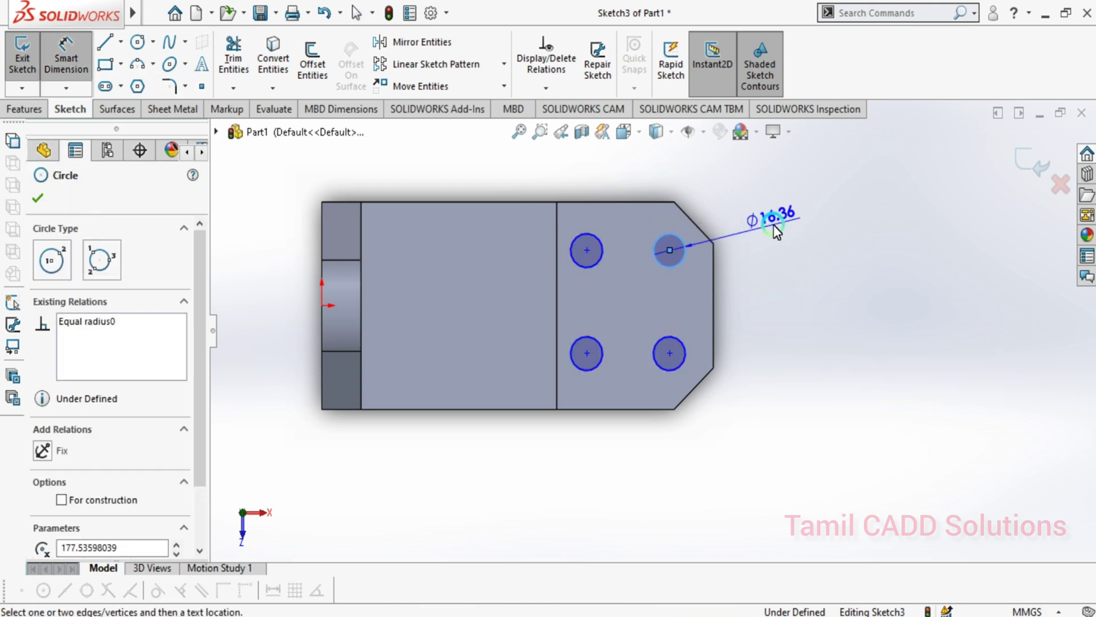
left_click(774, 224)
type("10")
key("Return")
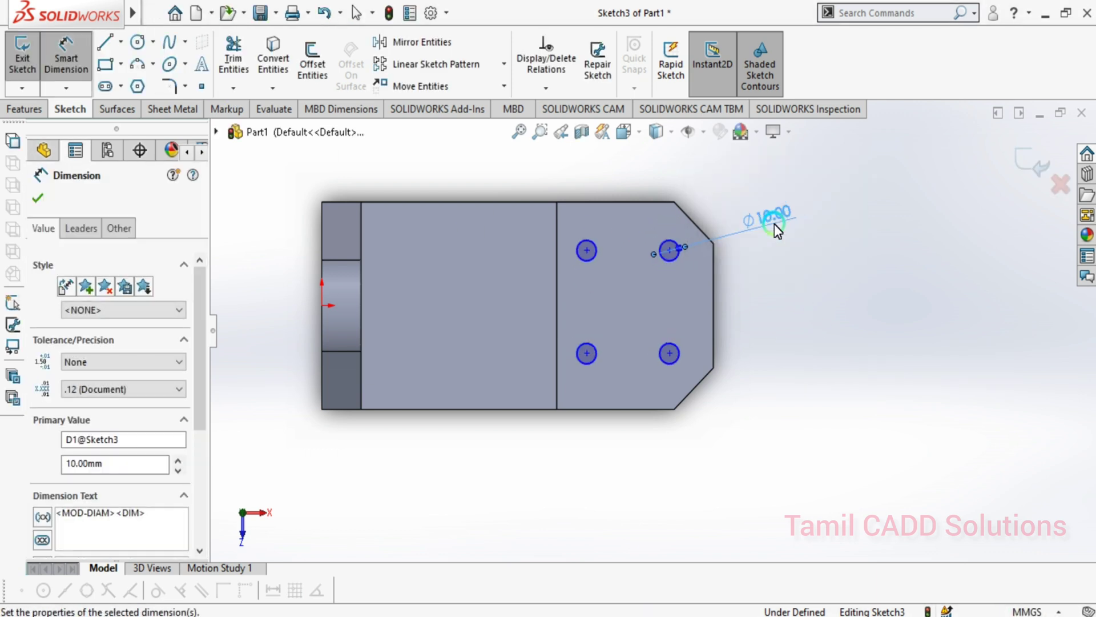
Dimension the distance from the base's outer end edge to the centre of the nearest +Z-side circle as 20 mm
left_click(711, 340)
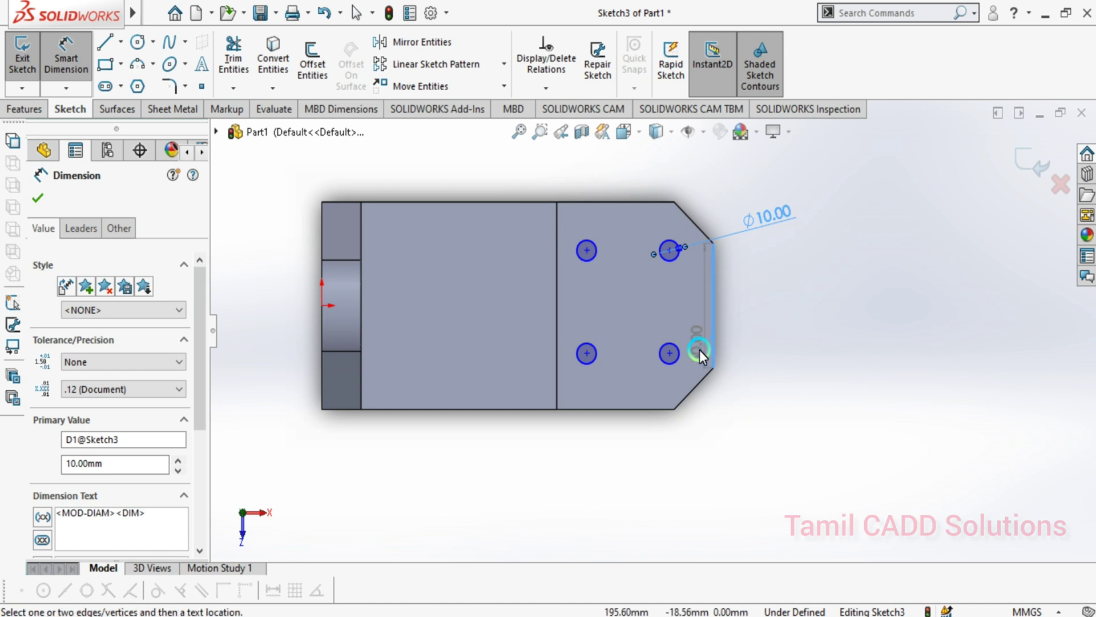
left_click(670, 354)
left_click(738, 444)
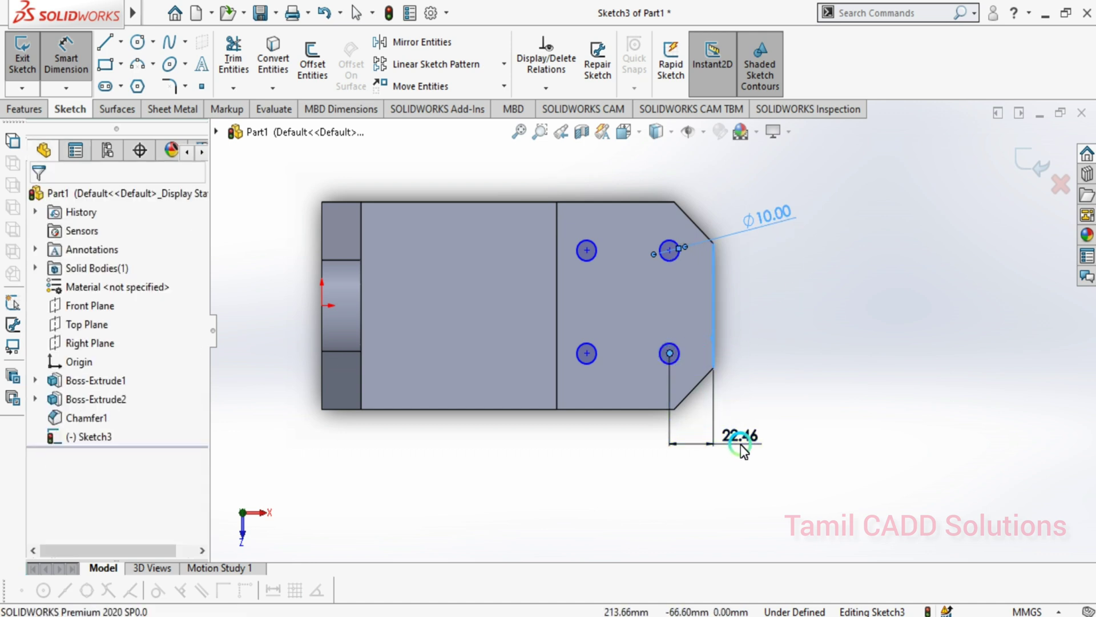
type("20")
key("Return")
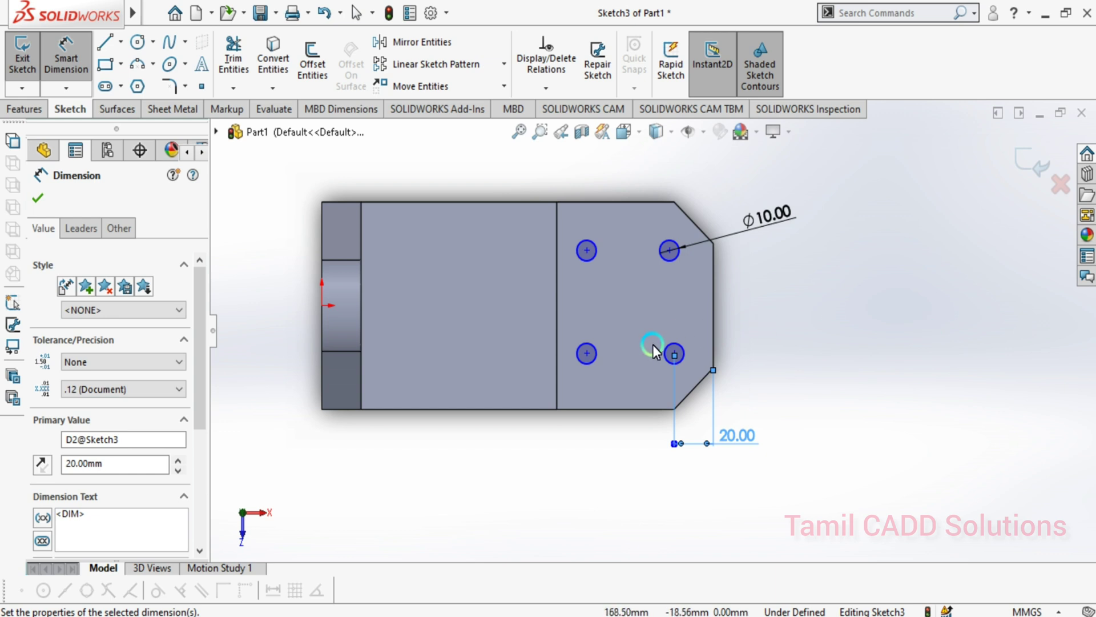
Dimension the horizontal spacing between the two +Z-side circles as 40 mm
left_click(666, 346)
left_click(591, 353)
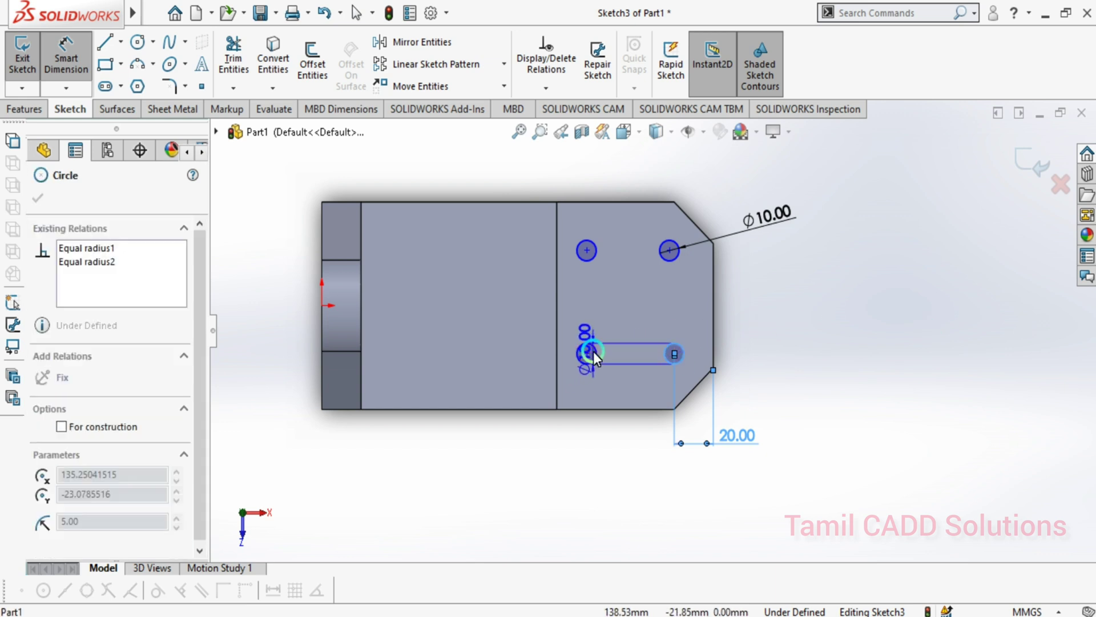
left_click(608, 472)
type("40")
key("Return")
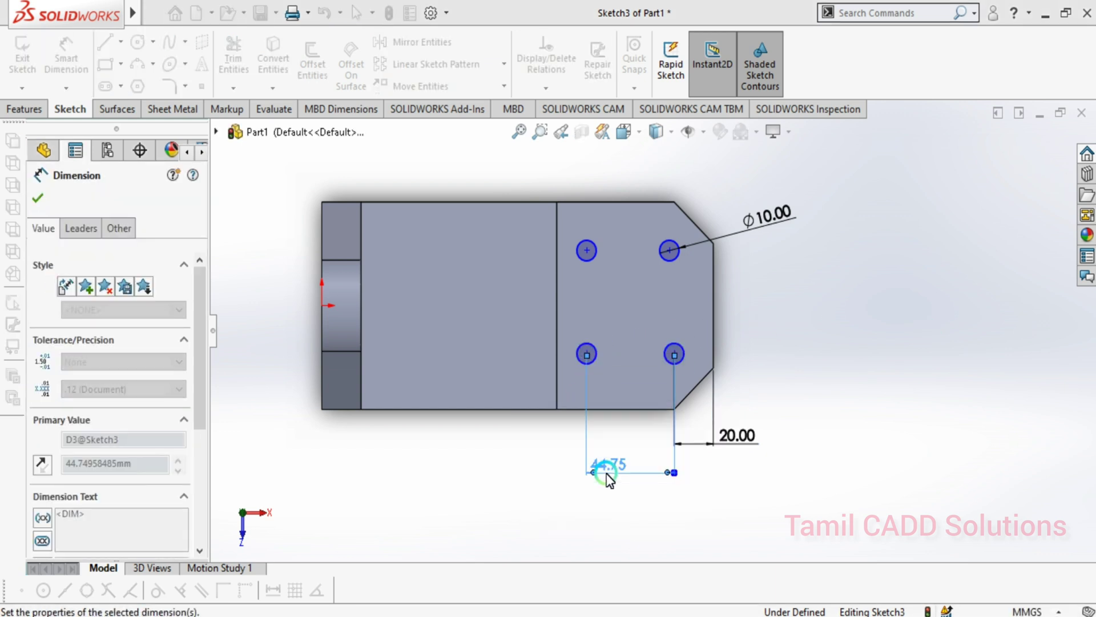
key("Escape")
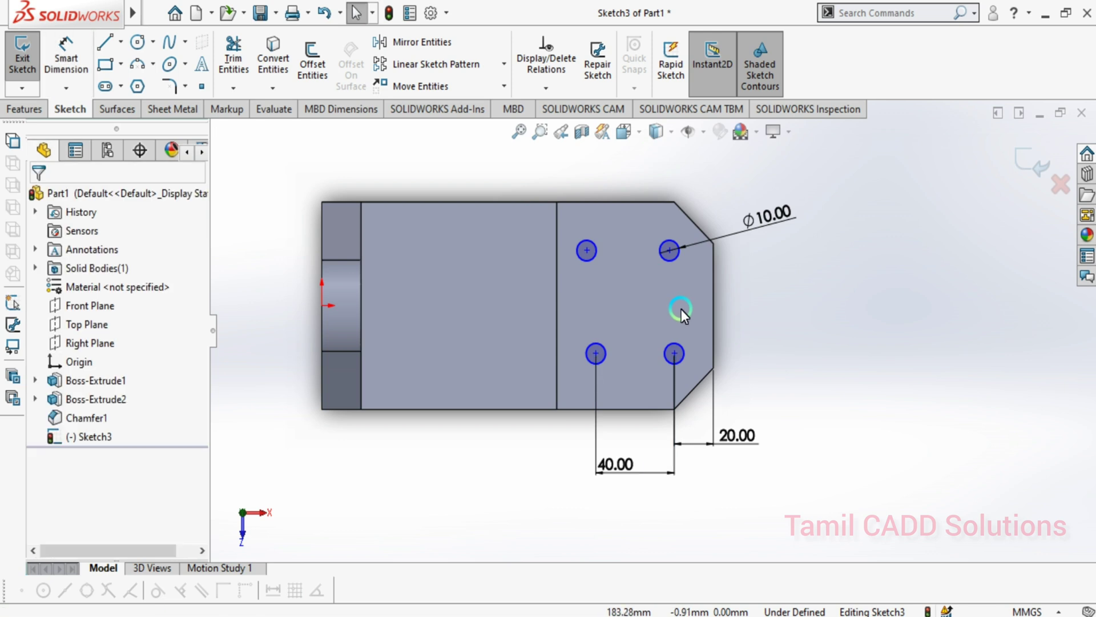
Add a horizontal relation between the centres of the two +Z-side circles
left_click(597, 354)
left_click(676, 355, "ctrl")
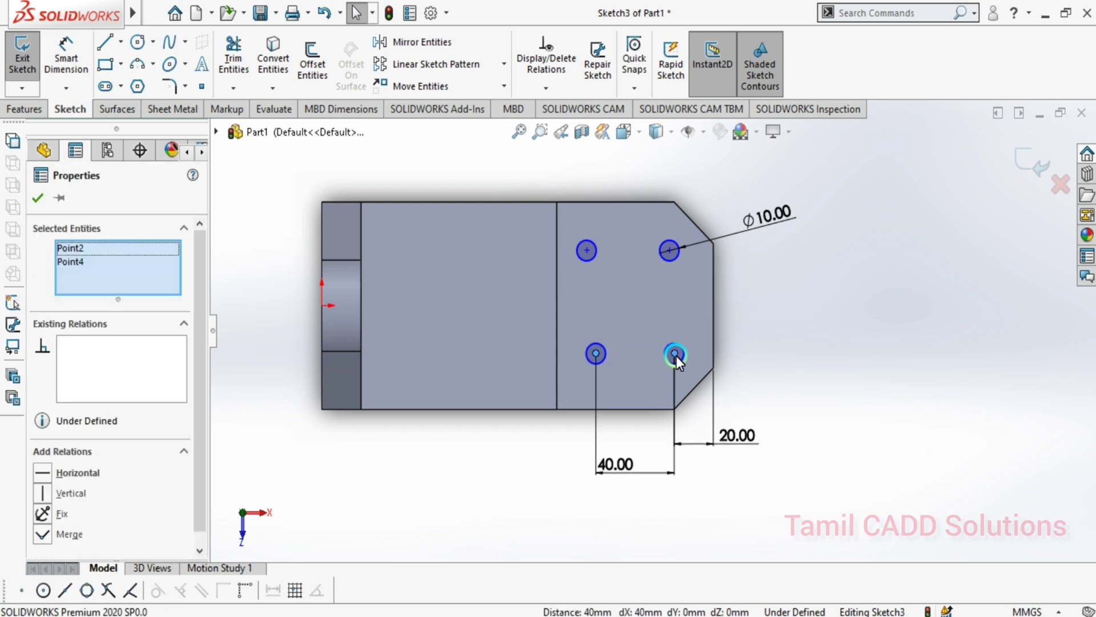
left_click(723, 280)
left_click(840, 417)
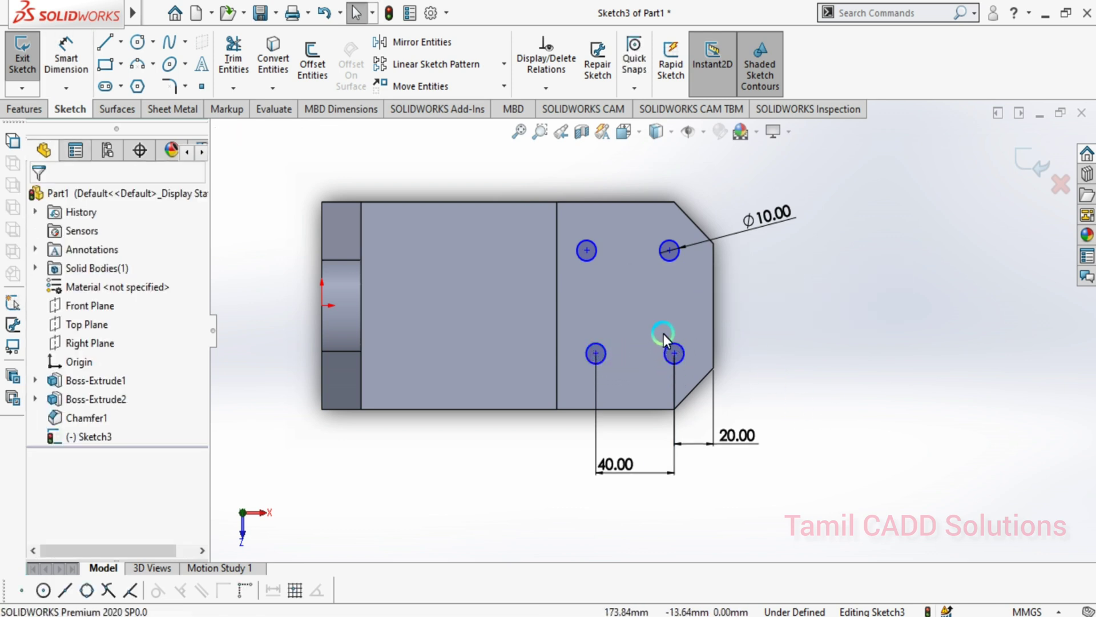
Add a vertical relation between the centres of the two circles nearest the base's chamfered end
left_click(676, 354)
left_click(671, 250, "ctrl")
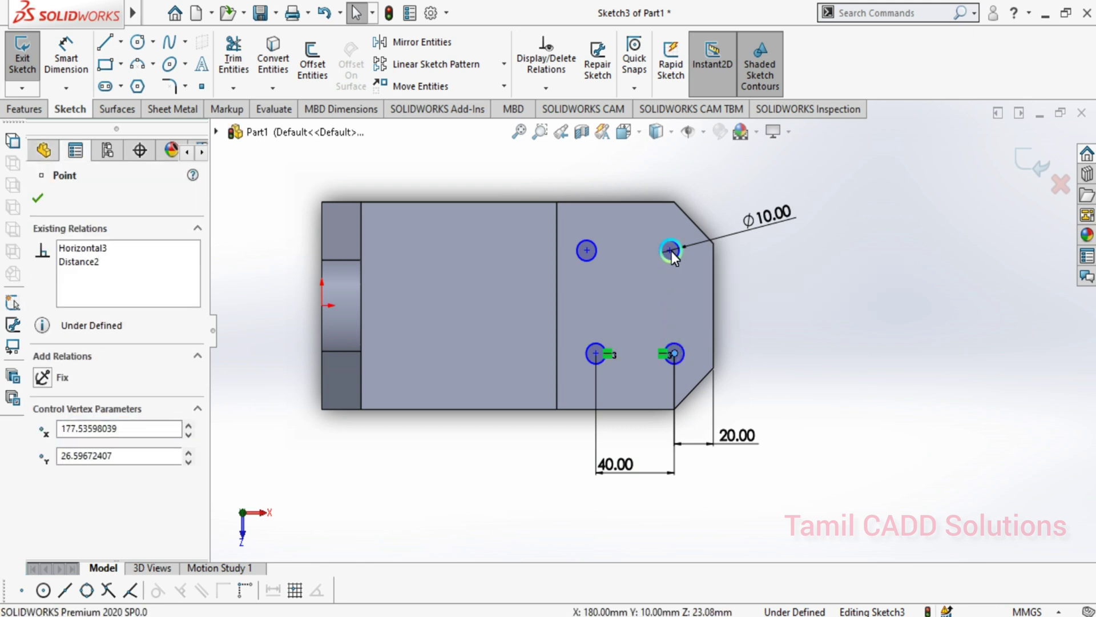
left_click(742, 176)
left_click(790, 267)
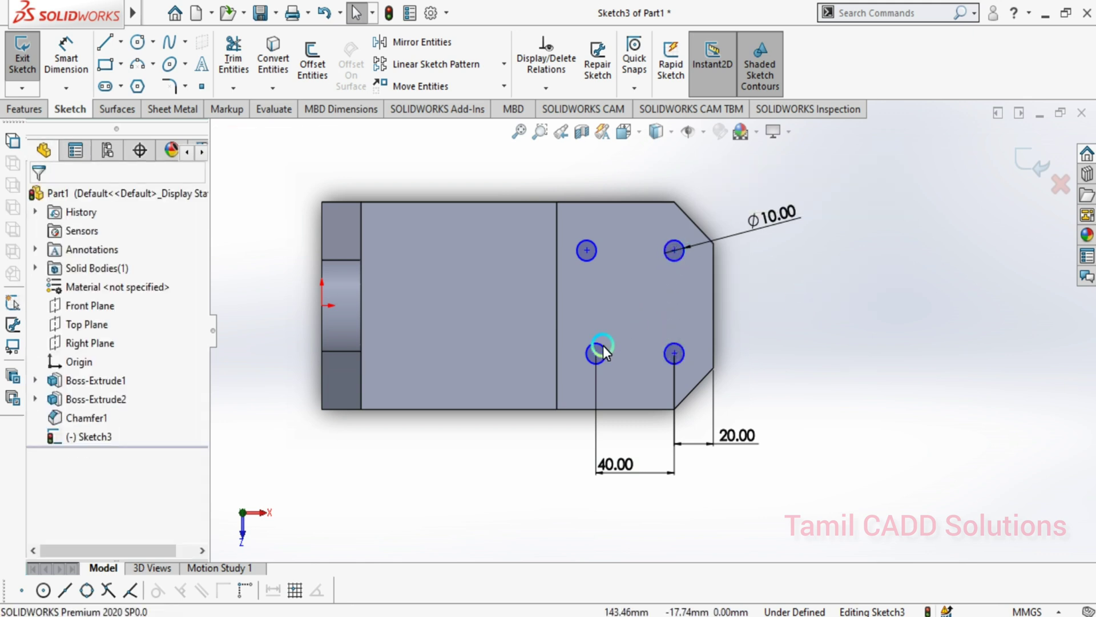
Add a vertical relation between the centres of the two inner circles nearest the step edge
left_click(594, 353)
left_click(588, 250, "ctrl")
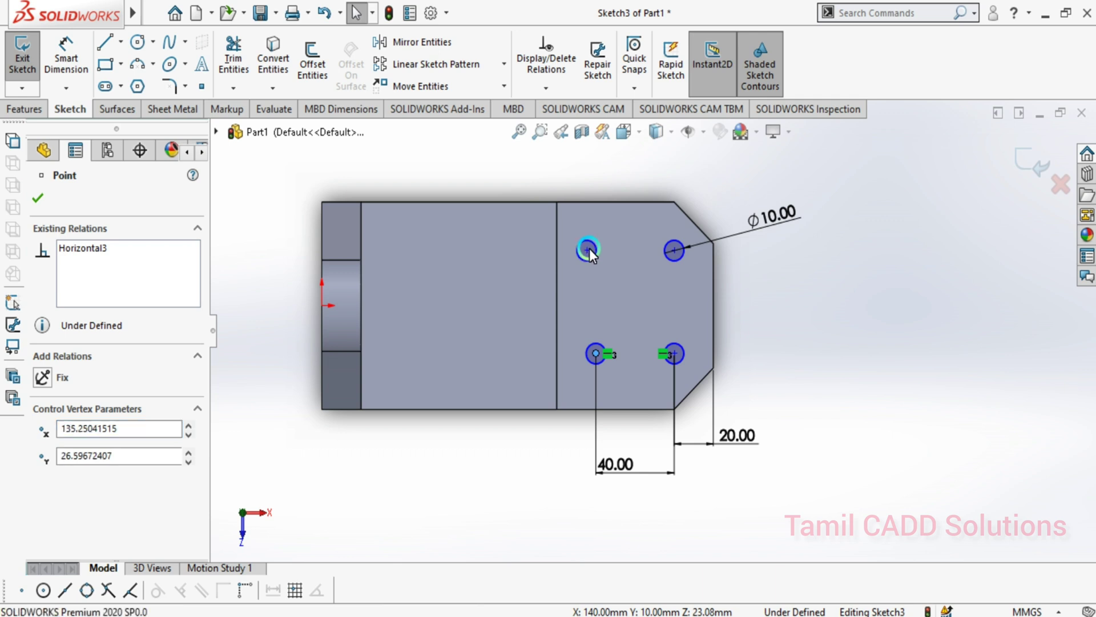
left_click(659, 172)
left_click(731, 330)
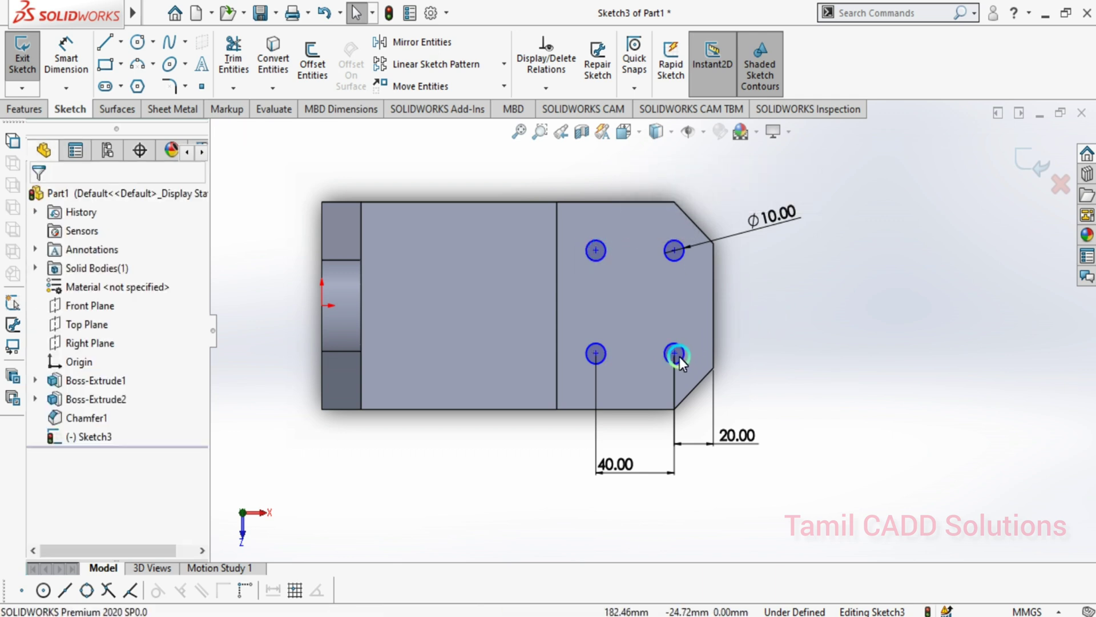
Add a horizontal relation between the centres of the two -Z-side circles
left_click_drag(674, 255, 674, 265)
left_click(598, 250)
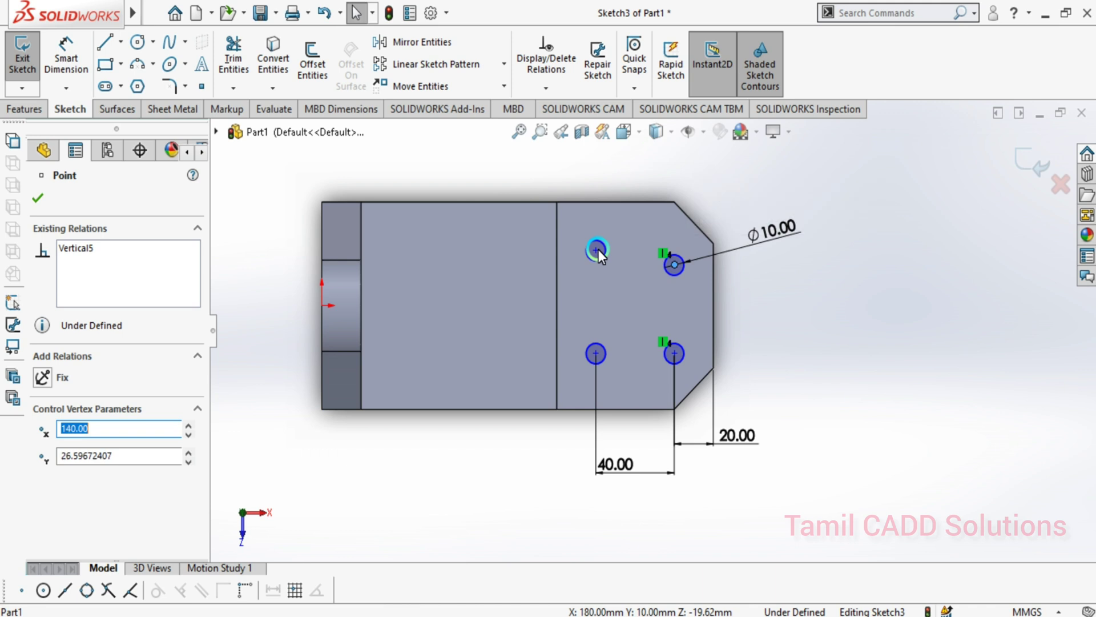
left_click(673, 265, "ctrl")
left_click(720, 193)
left_click(676, 249)
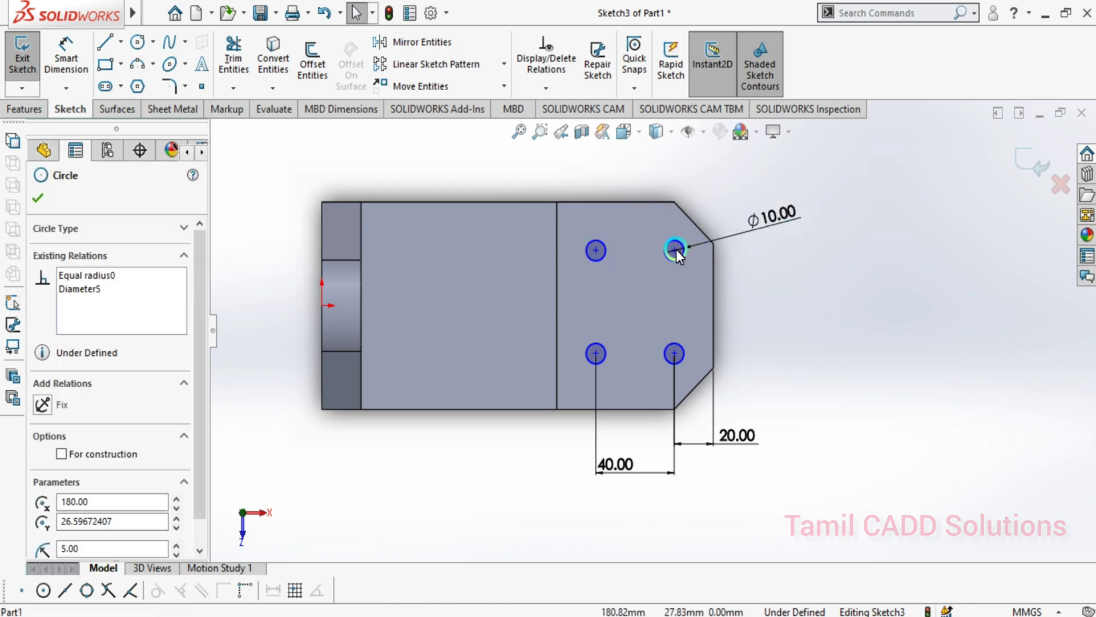
left_click(674, 296)
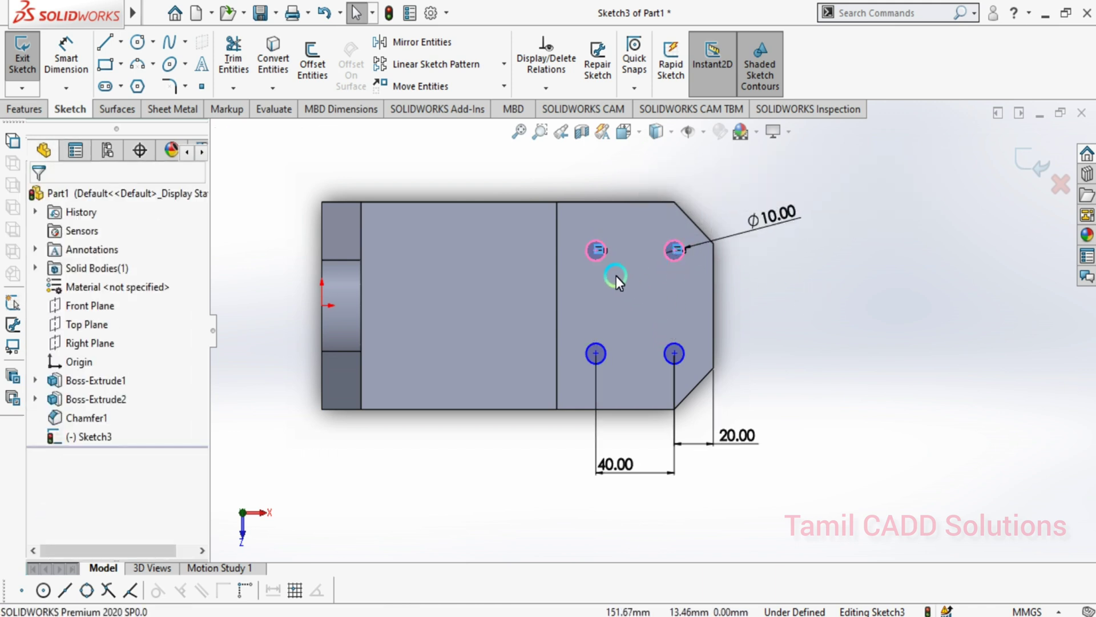
Dimension the distance from the base's +Z side edge to the outer +Z-side circle's centre as 25 mm
key("d")
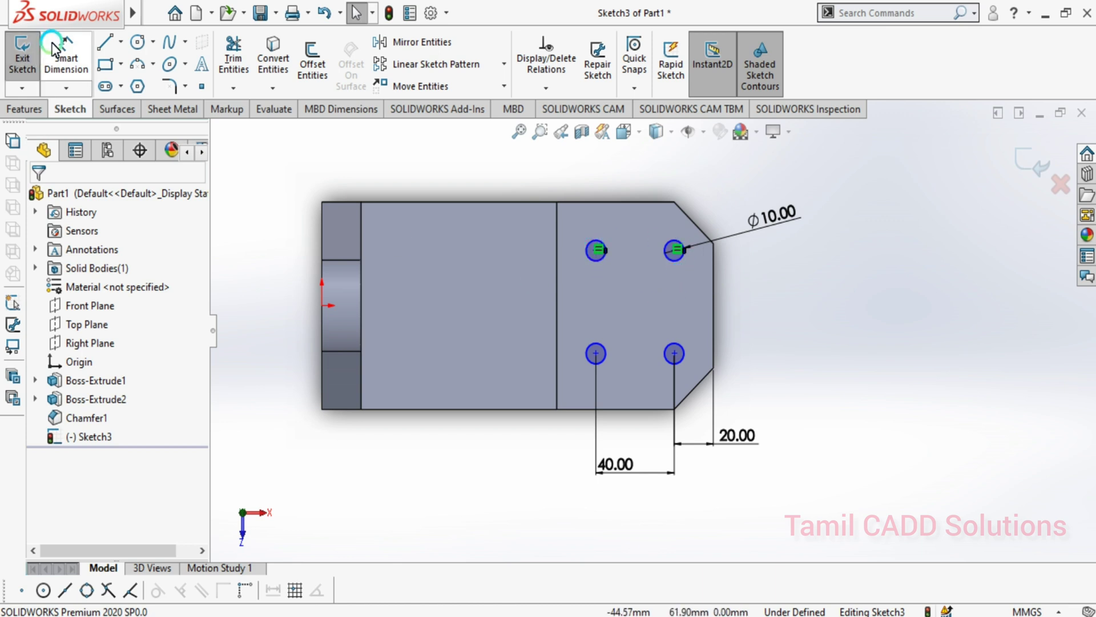
left_click(676, 352)
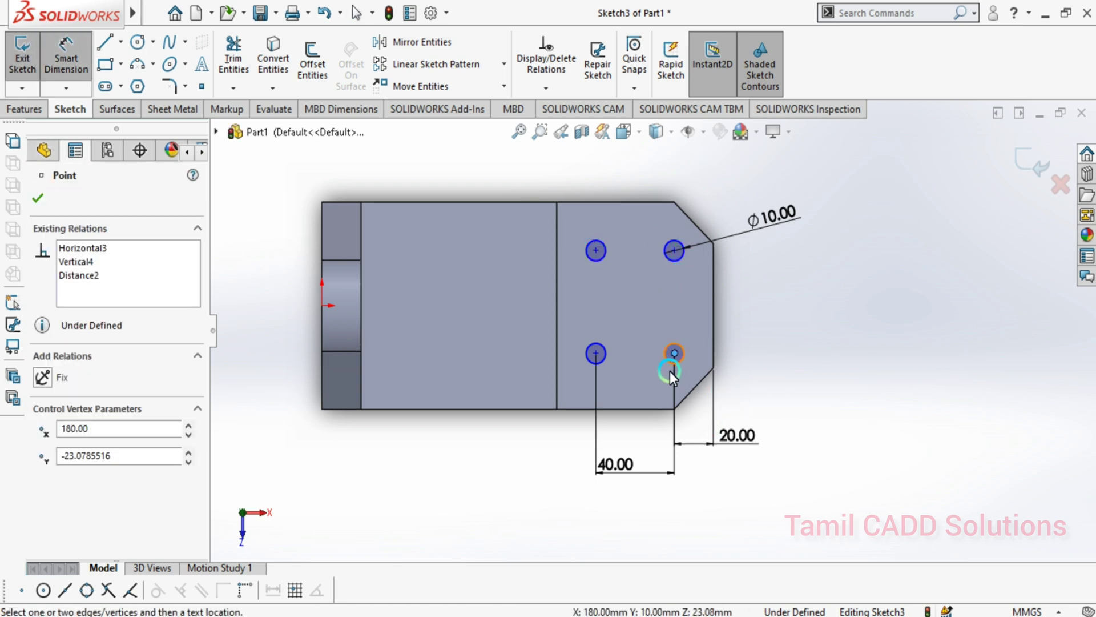
left_click(636, 409)
left_click(798, 396)
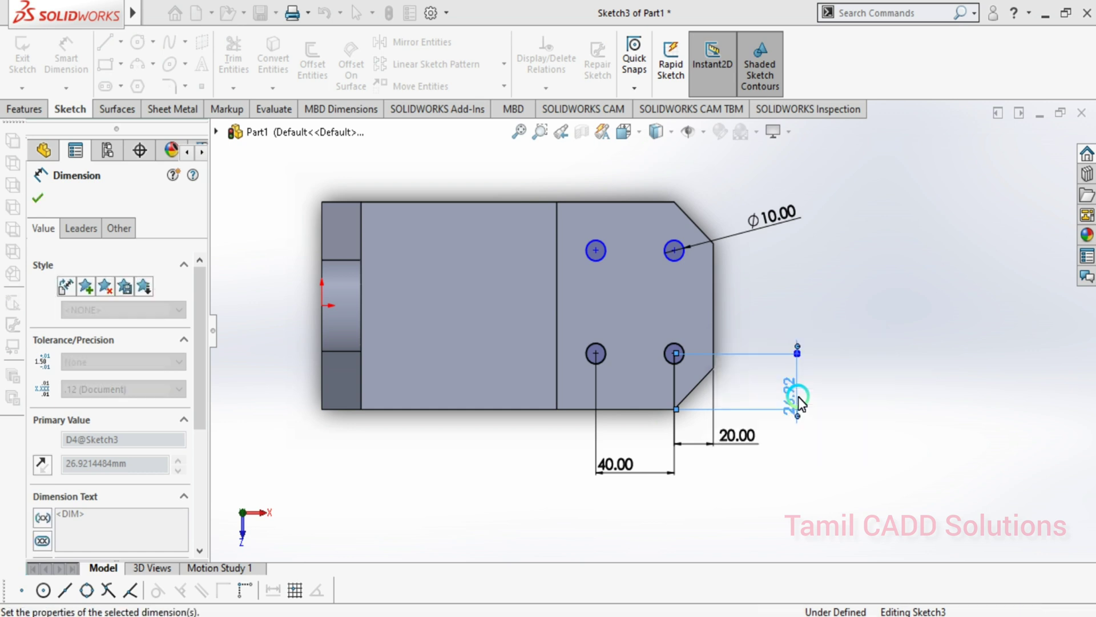
Dimension the Z spacing between the two outer circles as 50 mm and line up the 20 mm dimension with the 40 mm one
left_click(682, 350)
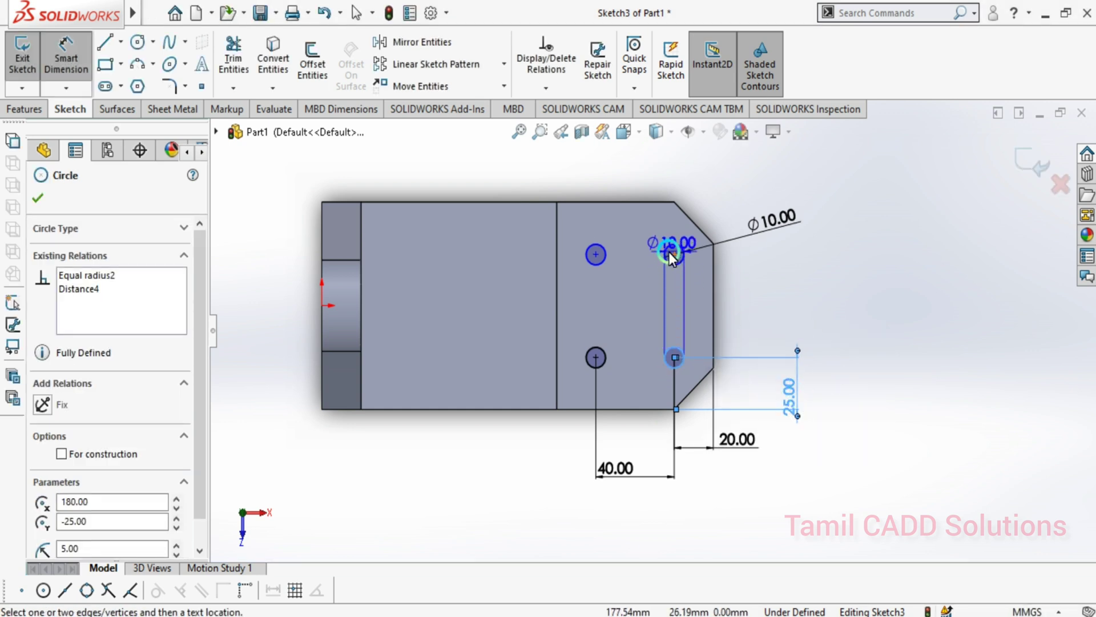
left_click(671, 254)
left_click(799, 307)
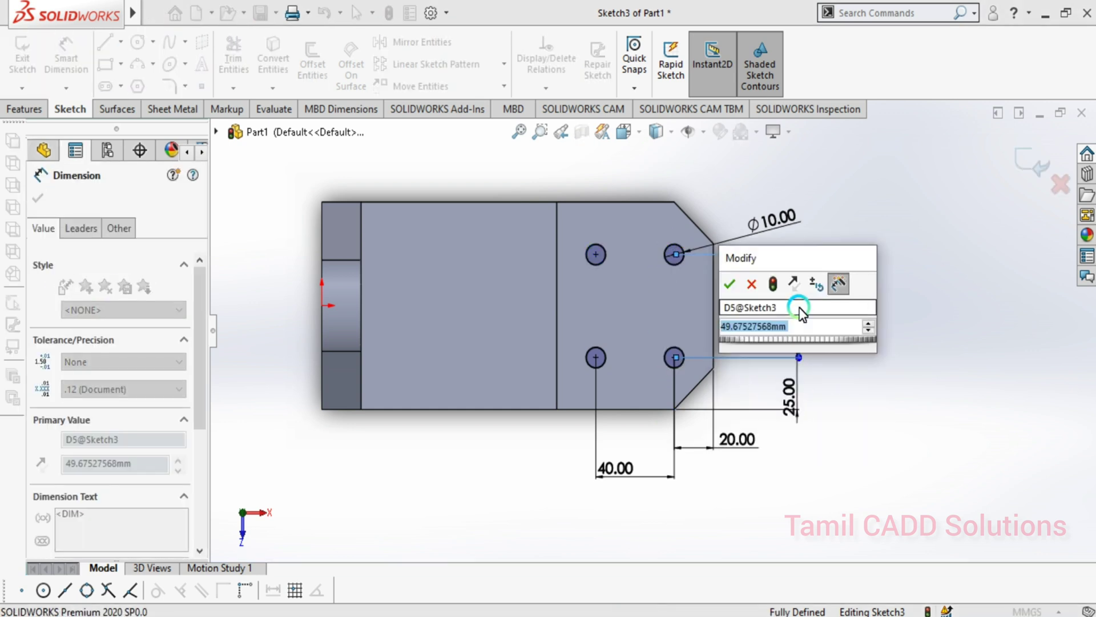
type("50")
key("Return")
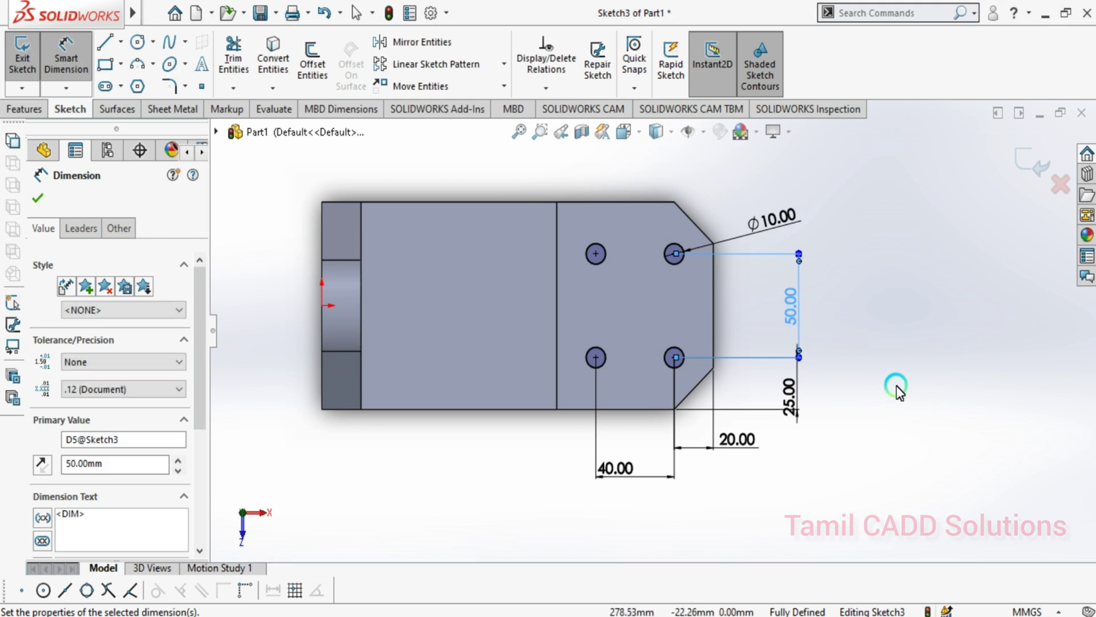
left_click(737, 443)
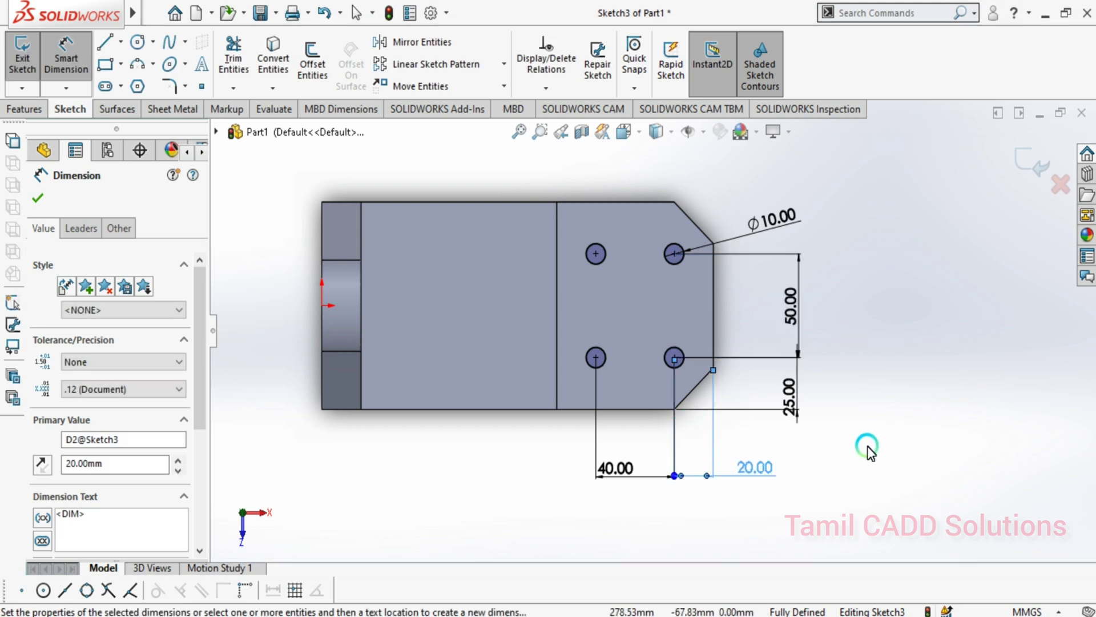
Cut-extrude the four circles through the base's lower plate with the Up To Next end condition
middle_click_drag(866, 446, 875, 324)
left_click(22, 108)
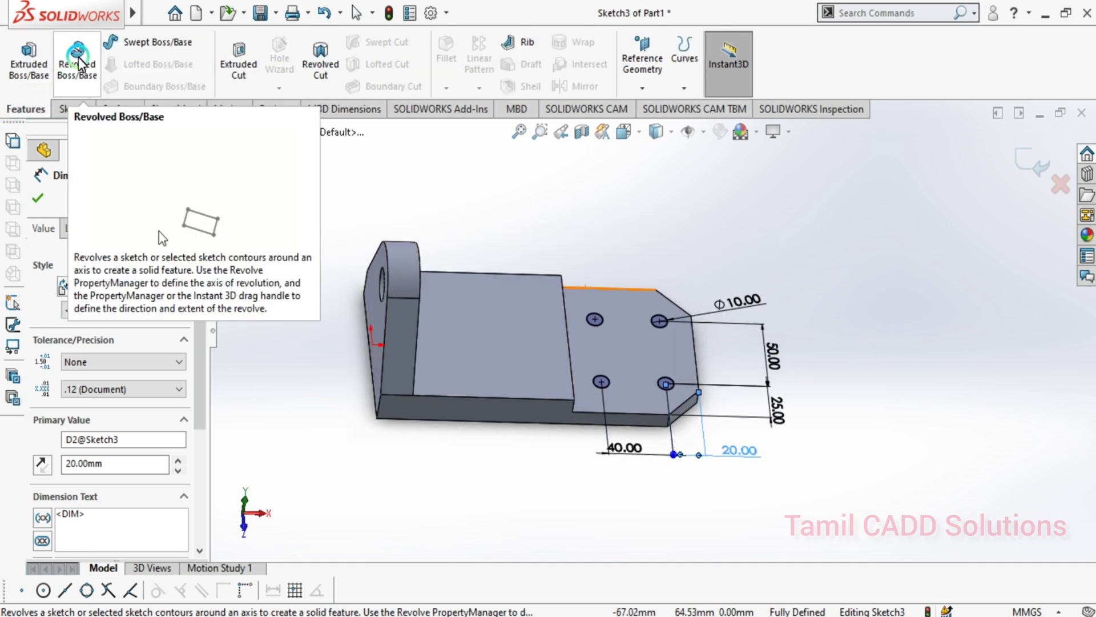
left_click(237, 51)
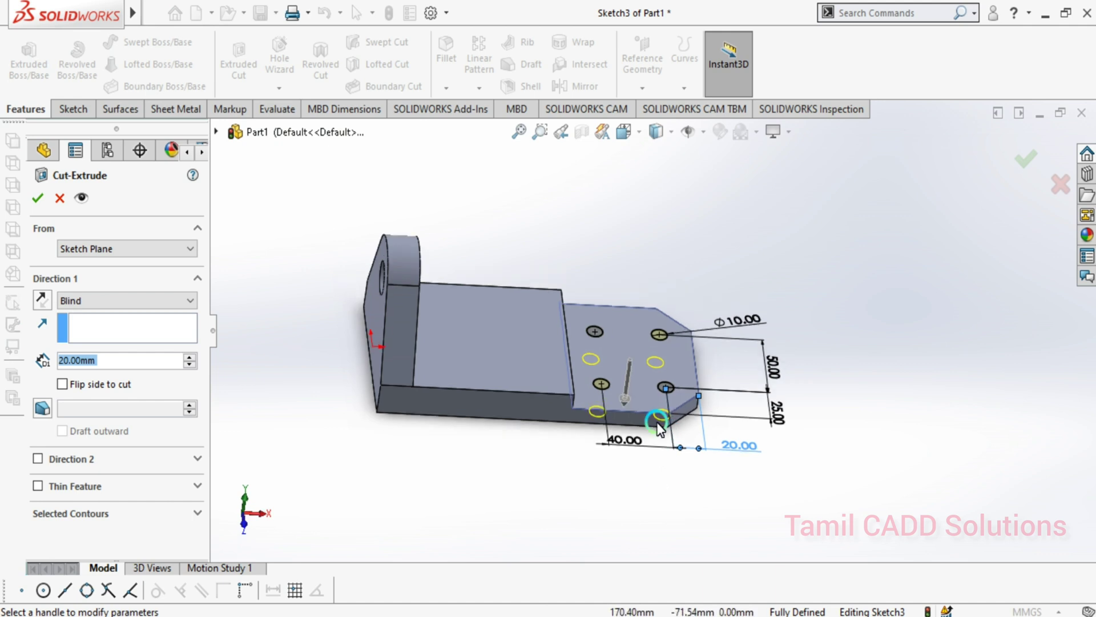
left_click(97, 301)
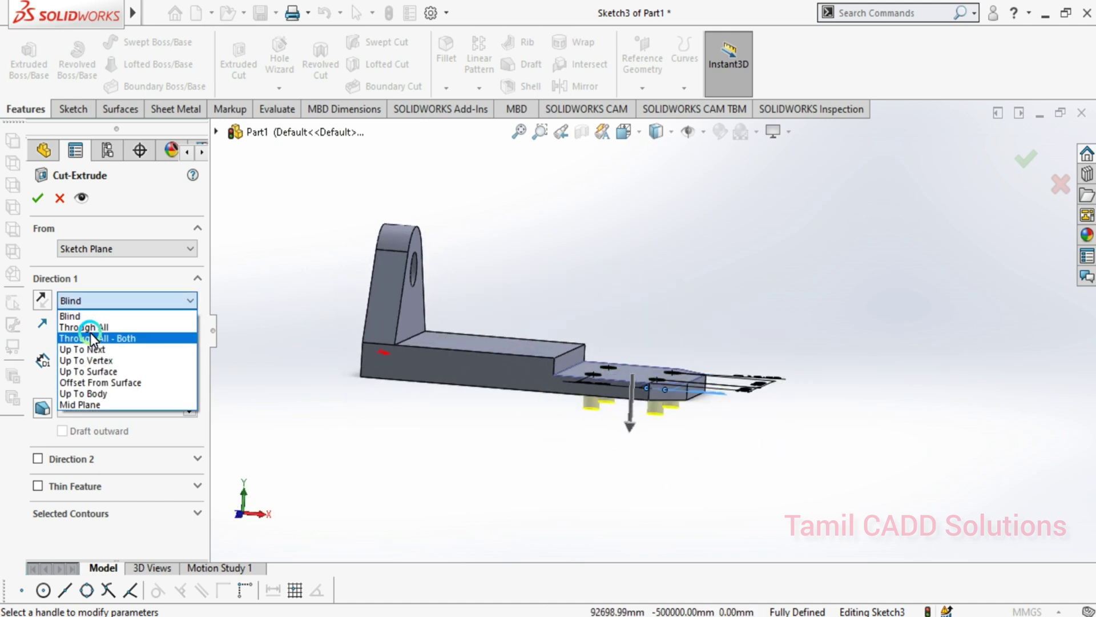
left_click(88, 350)
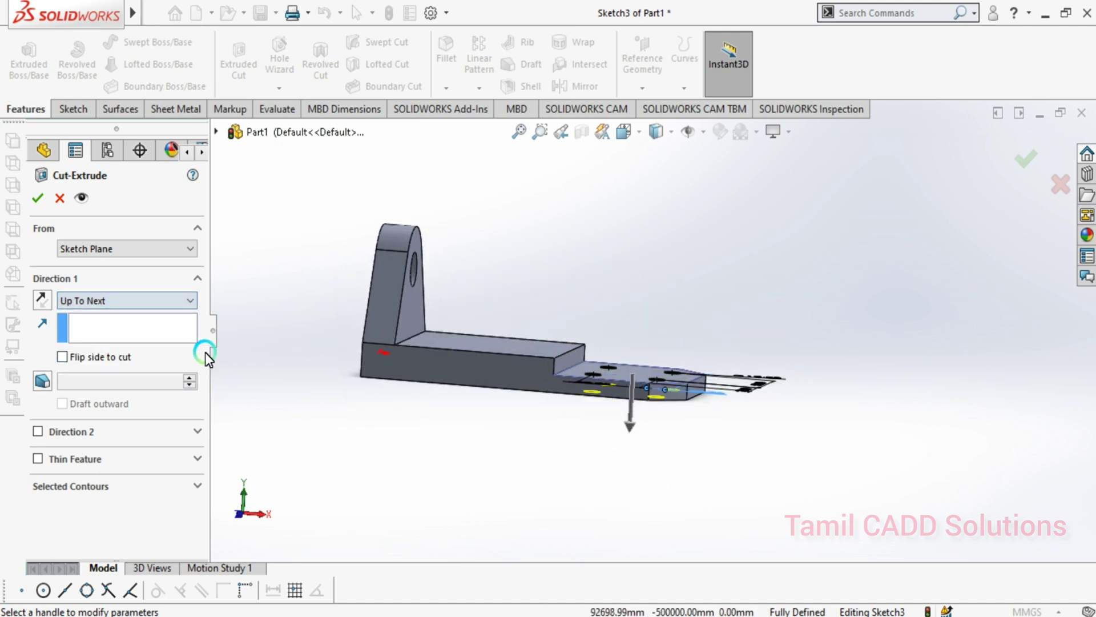
left_click(45, 199)
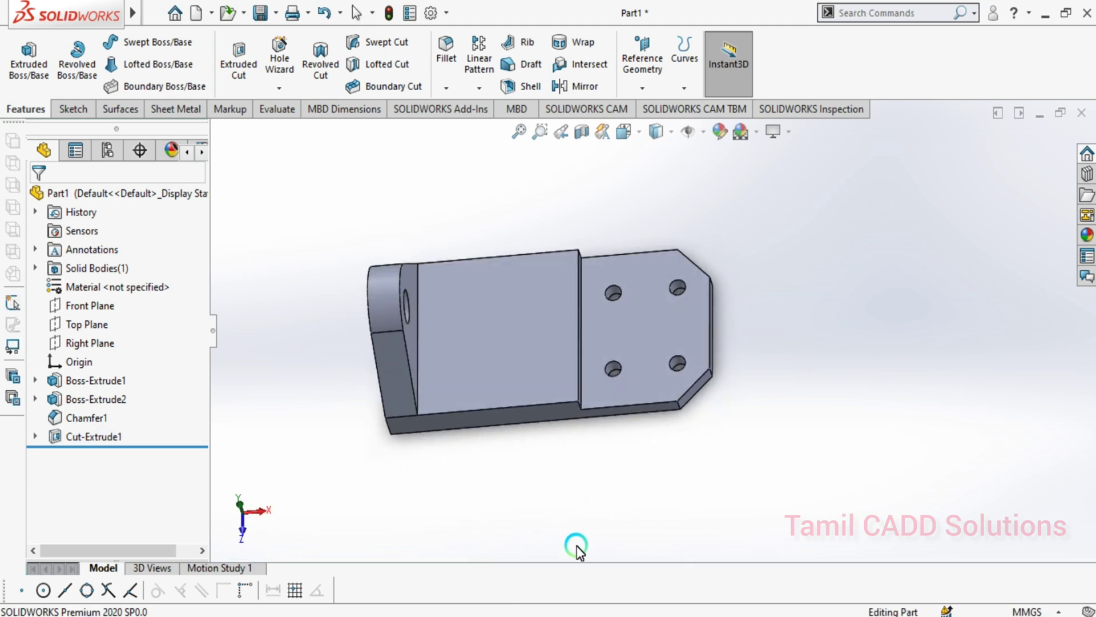
Save the part in the Documents folder as "3d Model SW"
middle_click_drag(581, 542, 584, 462)
key("ctrl+s")
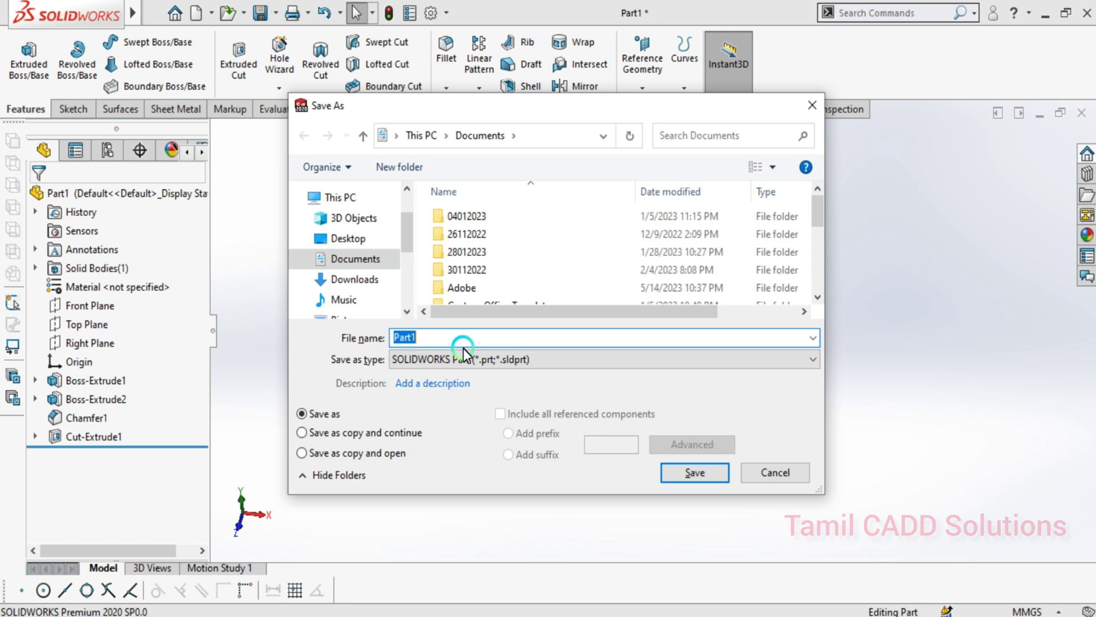
type("3d M")
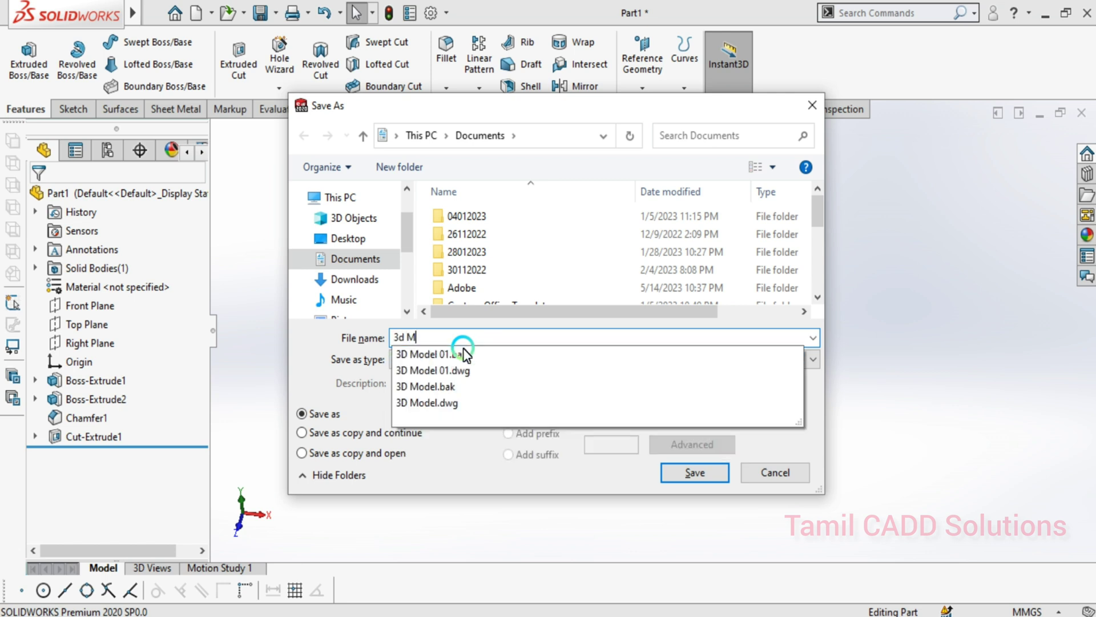
type("odel ")
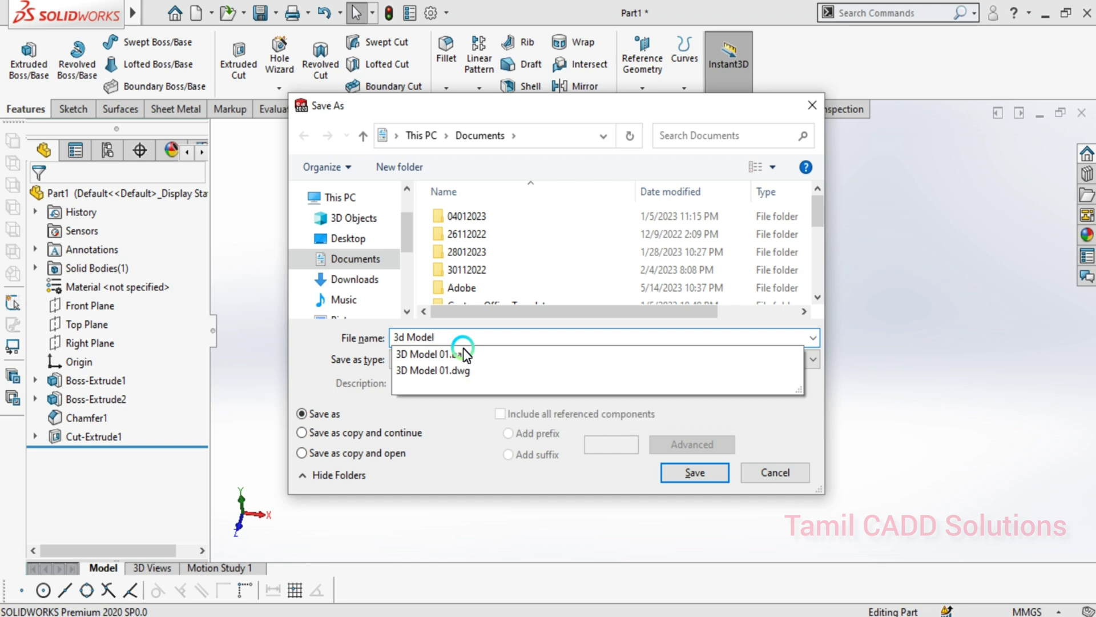
type("SW")
key("Return")
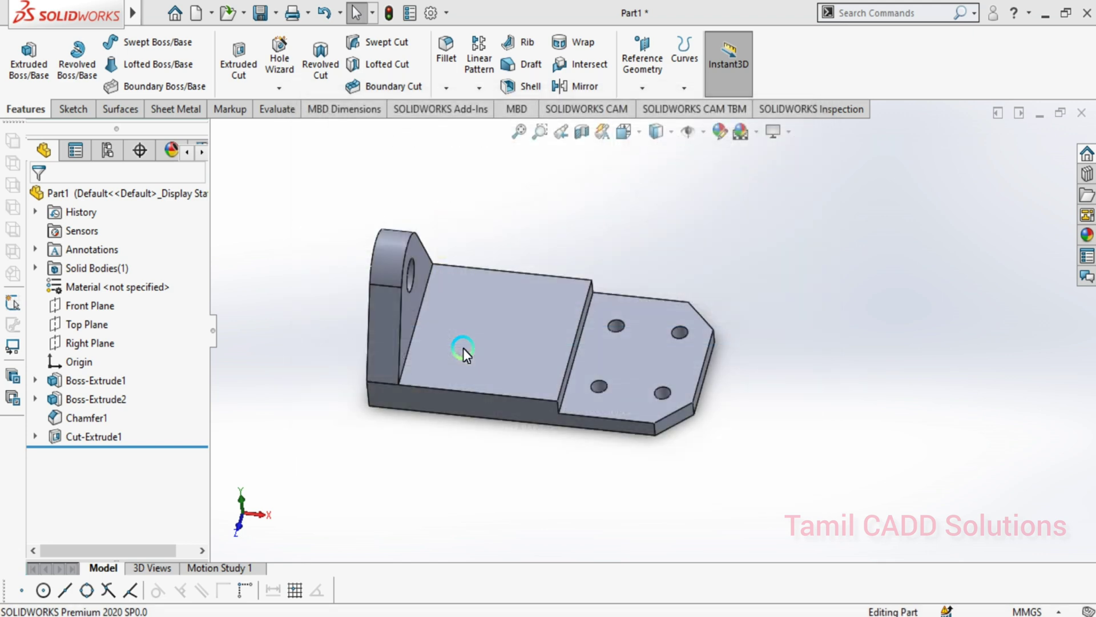
Switch to the a9.png drawing and examine the size and position dimensions of the two slots
middle_click_drag(498, 303, 505, 394)
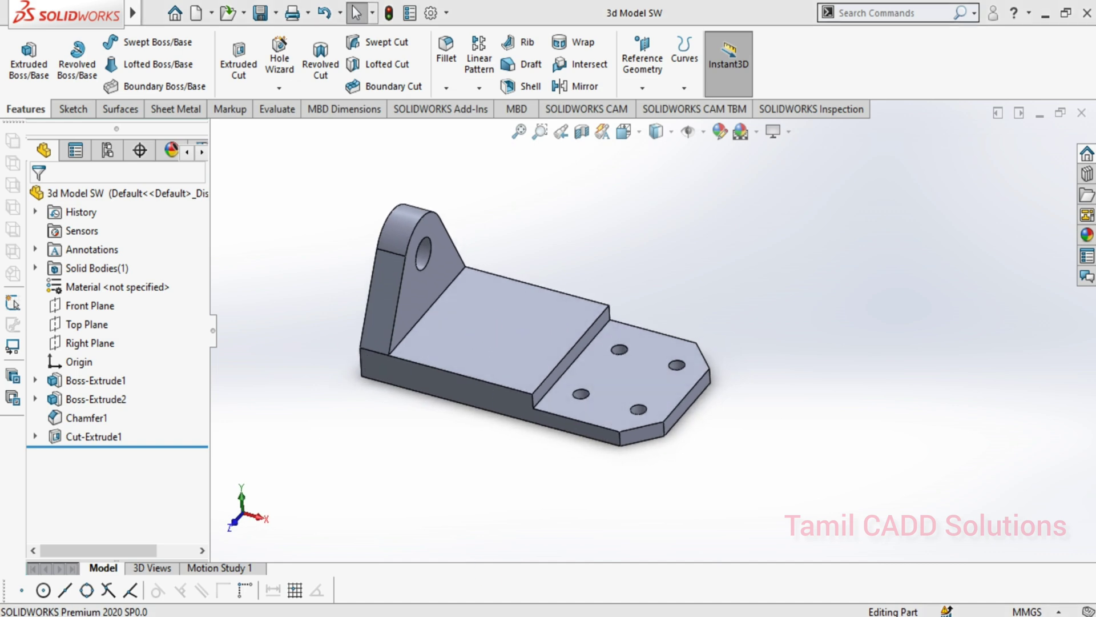
key("alt+Tab")
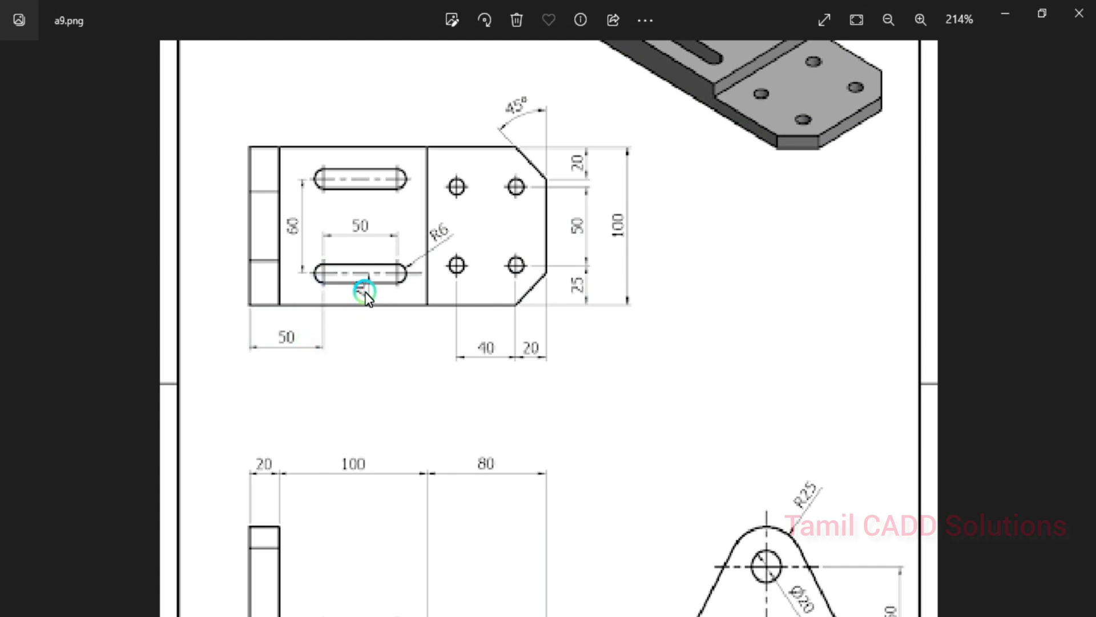
scroll(364, 291, "up", 6)
scroll(280, 274, "down", 3)
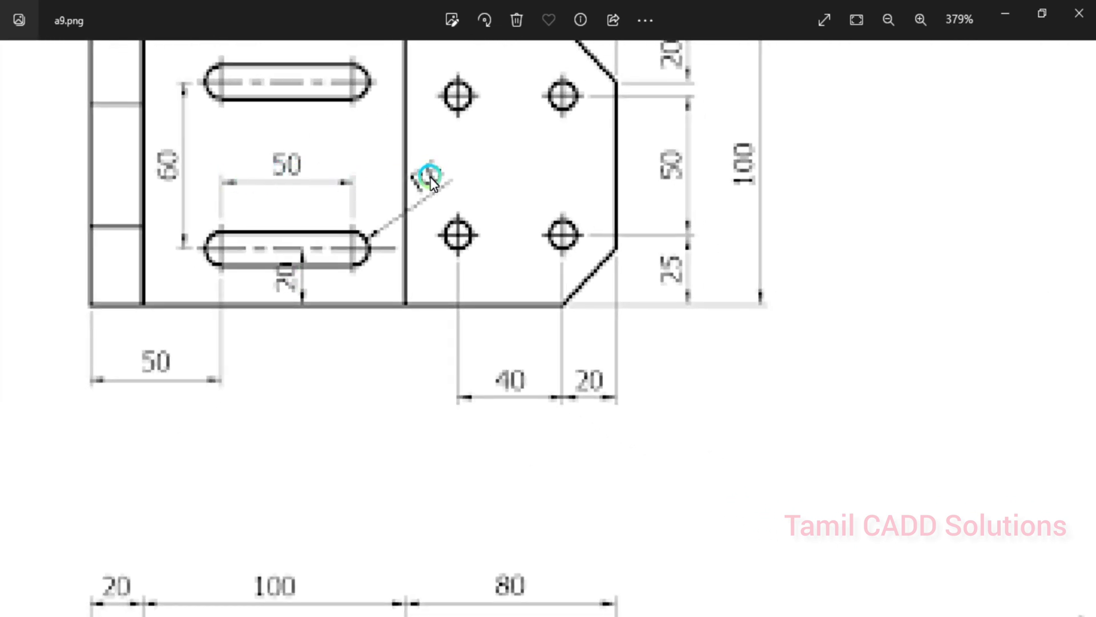
scroll(205, 166, "down", 3)
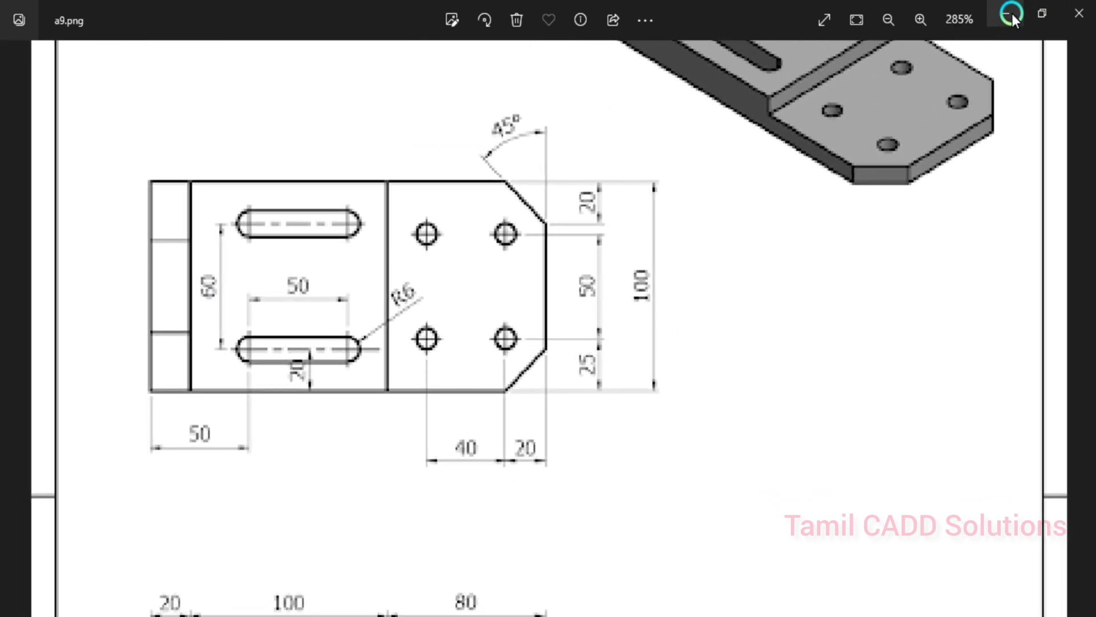
left_click(1012, 14)
Start a sketch on the base's raised top face and draw a horizontal straight slot near the +Z side, about 36 mm between centres
left_click(509, 345)
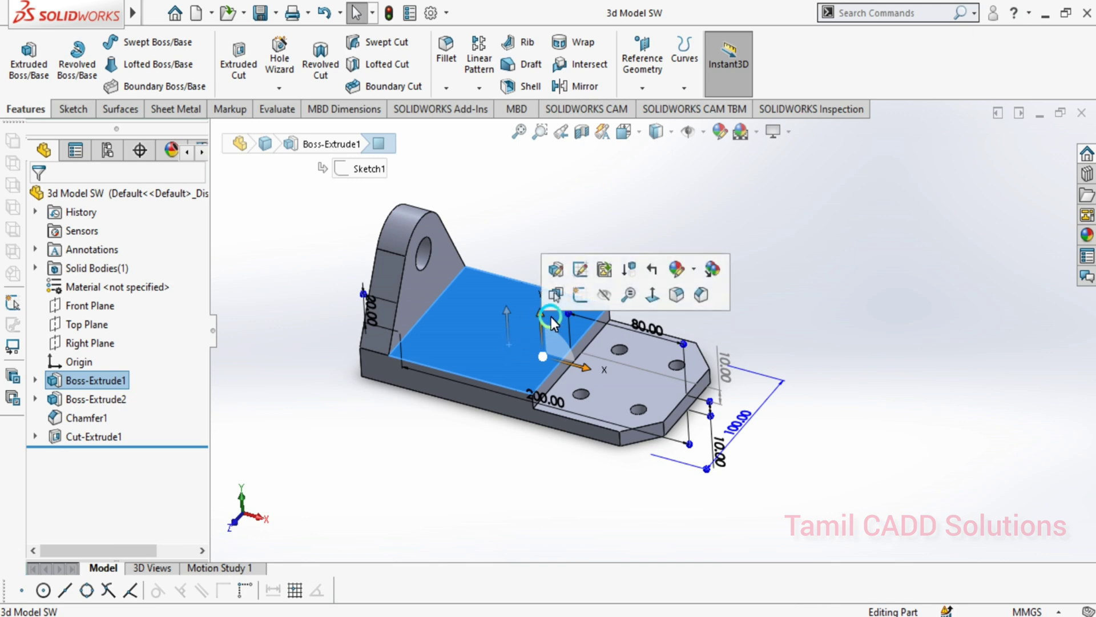
left_click(580, 293)
key("space")
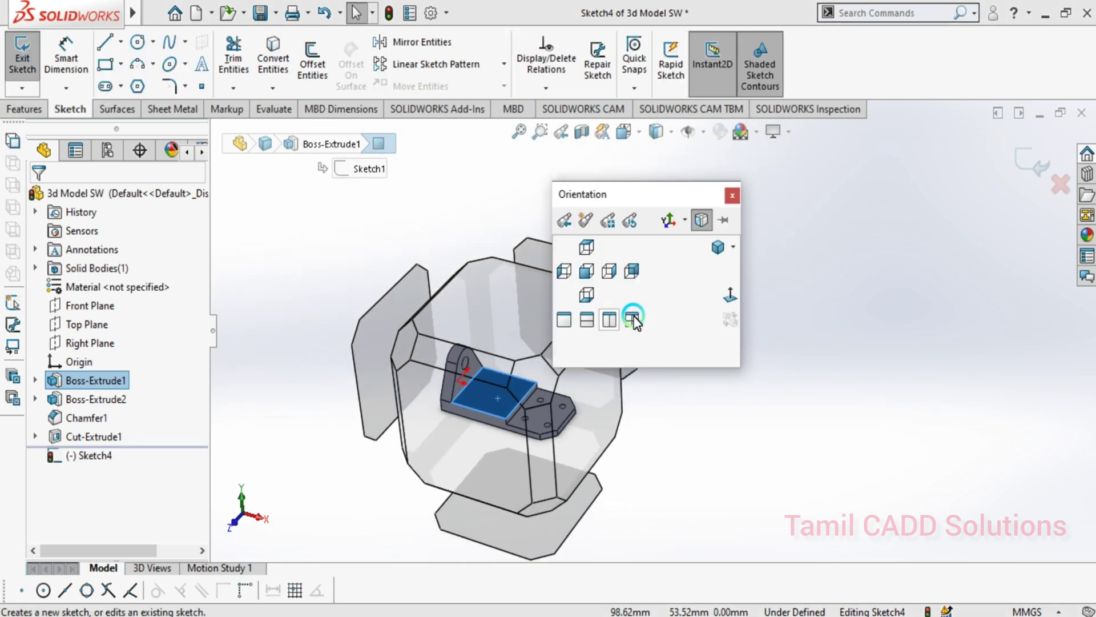
left_click(632, 319)
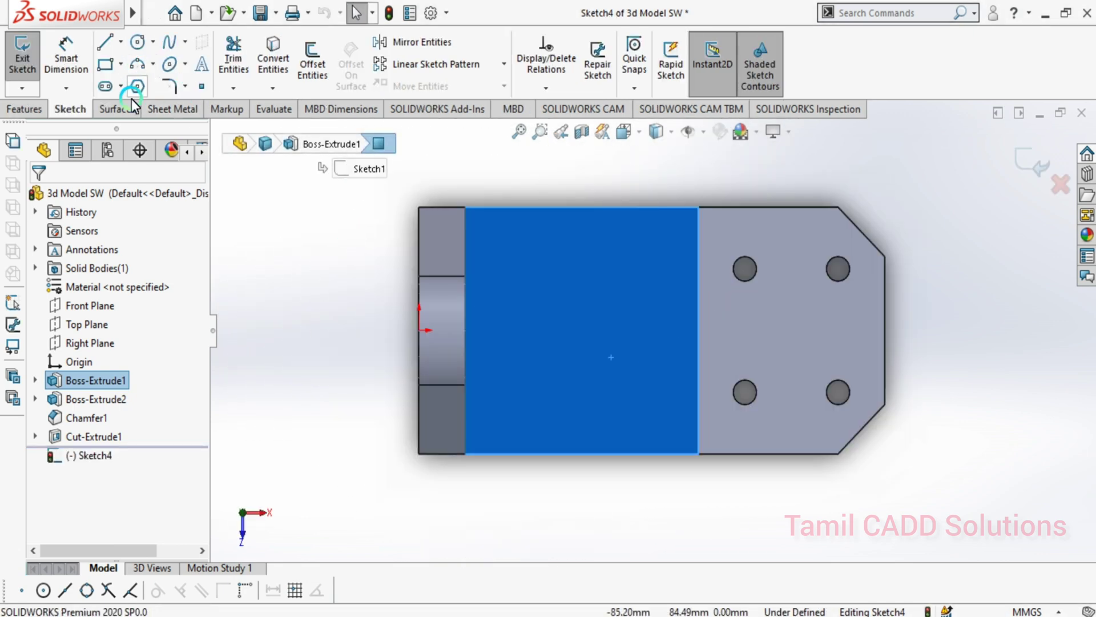
left_click(106, 87)
left_click(546, 399)
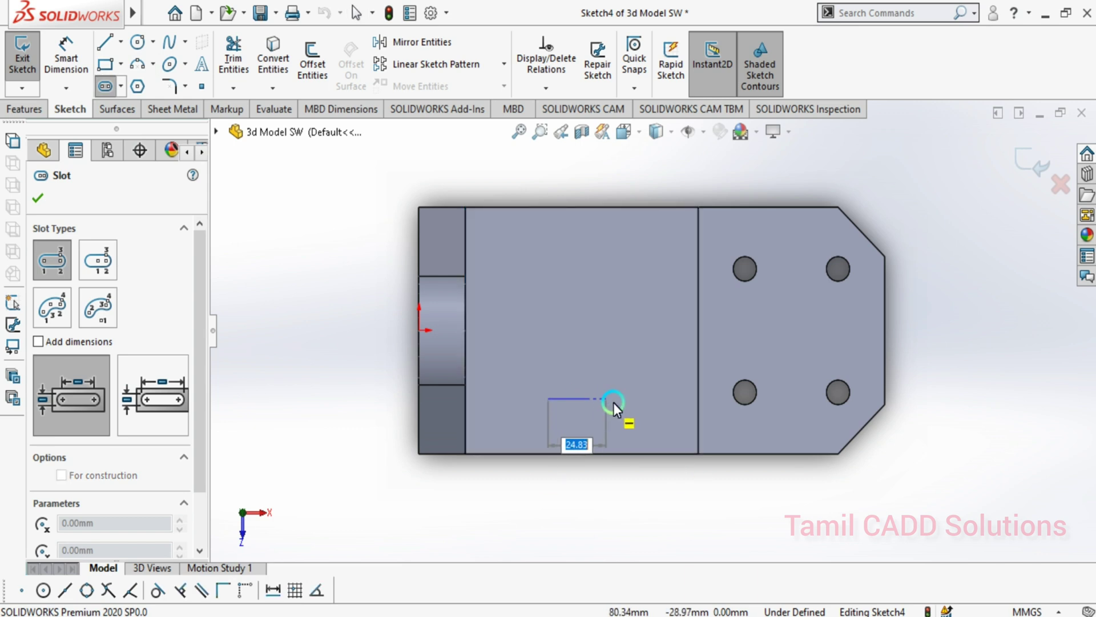
left_click(632, 400)
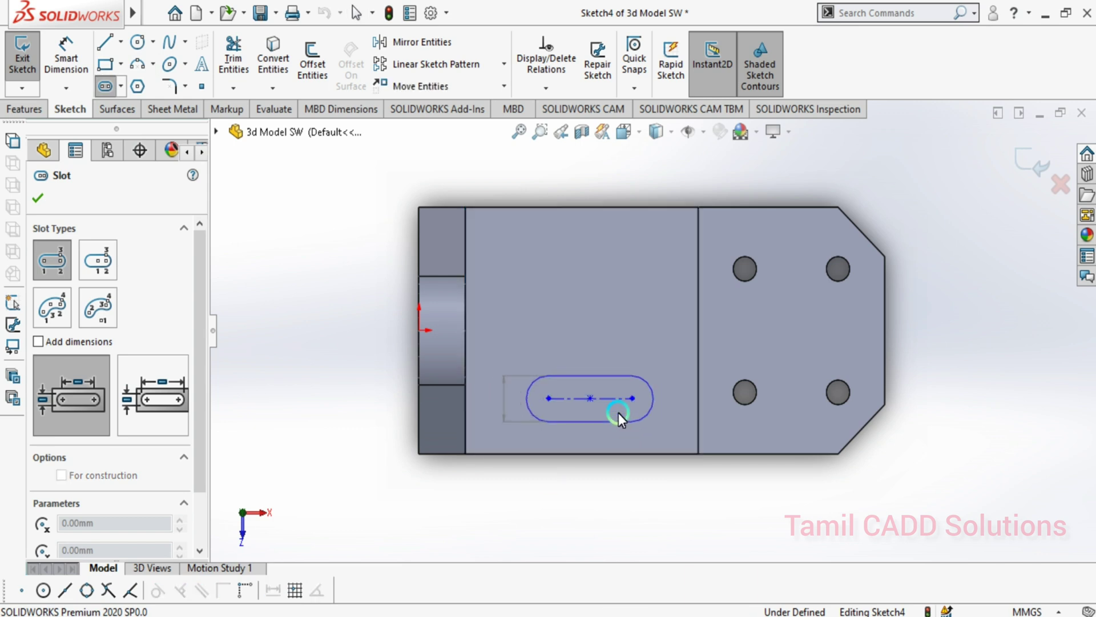
left_click(619, 421)
Draw a second horizontal straight slot on the -Z side, about 36 mm between centres, with its ends aligned to the first slot
left_click(548, 298)
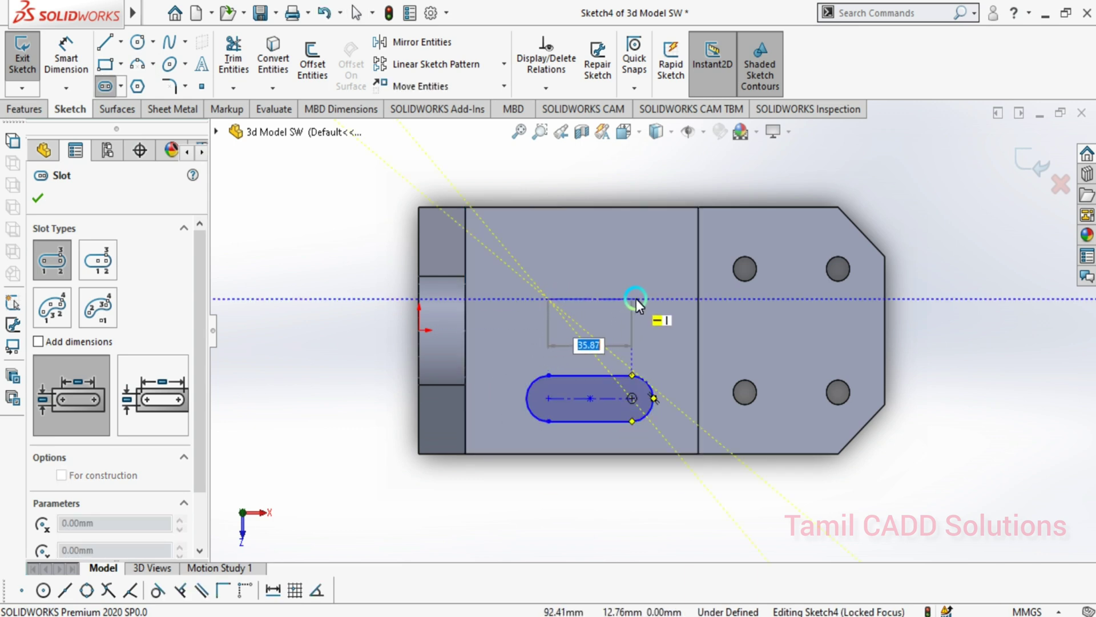
left_click(632, 298)
left_click(632, 321)
key("Escape")
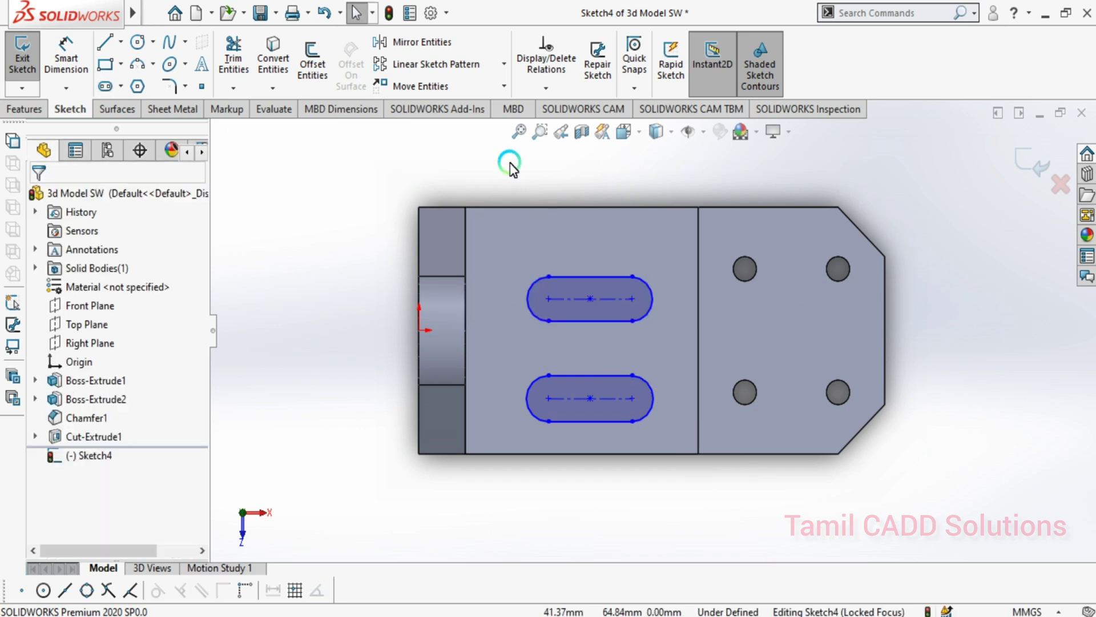
Select both sketched slots together and make them equal in size
left_click_drag(477, 156, 666, 472)
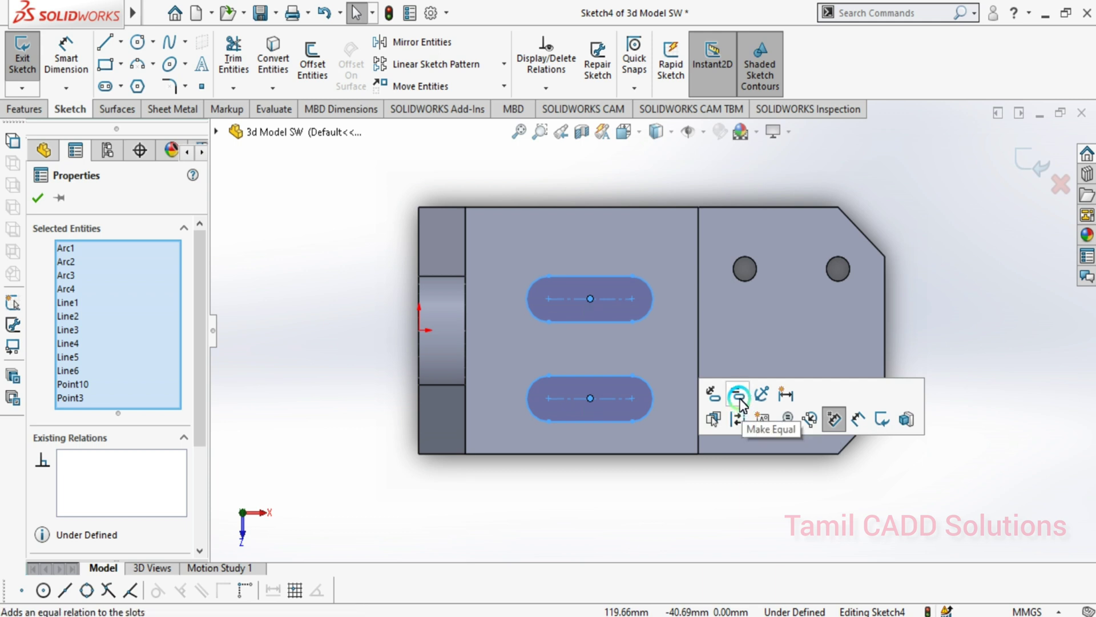
left_click(741, 402)
left_click(371, 350)
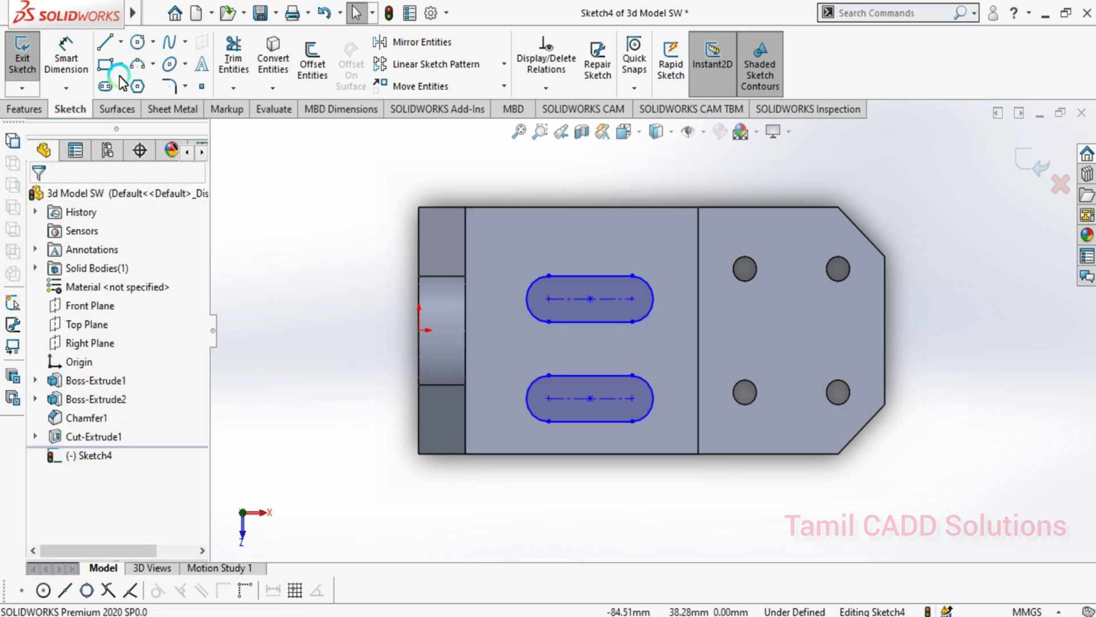
Dimension the +Z slot's arc centre nearest the lug at 50 mm from the part's outer lug-end edge
left_click(66, 60)
left_click(536, 389)
left_click(547, 398)
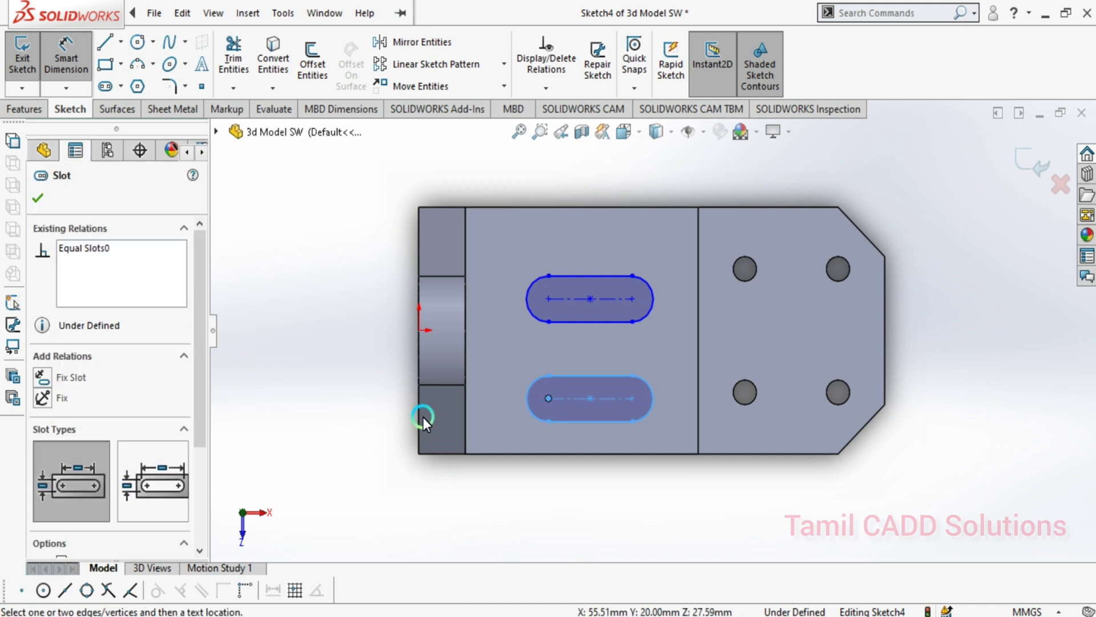
left_click(415, 409)
left_click(486, 495)
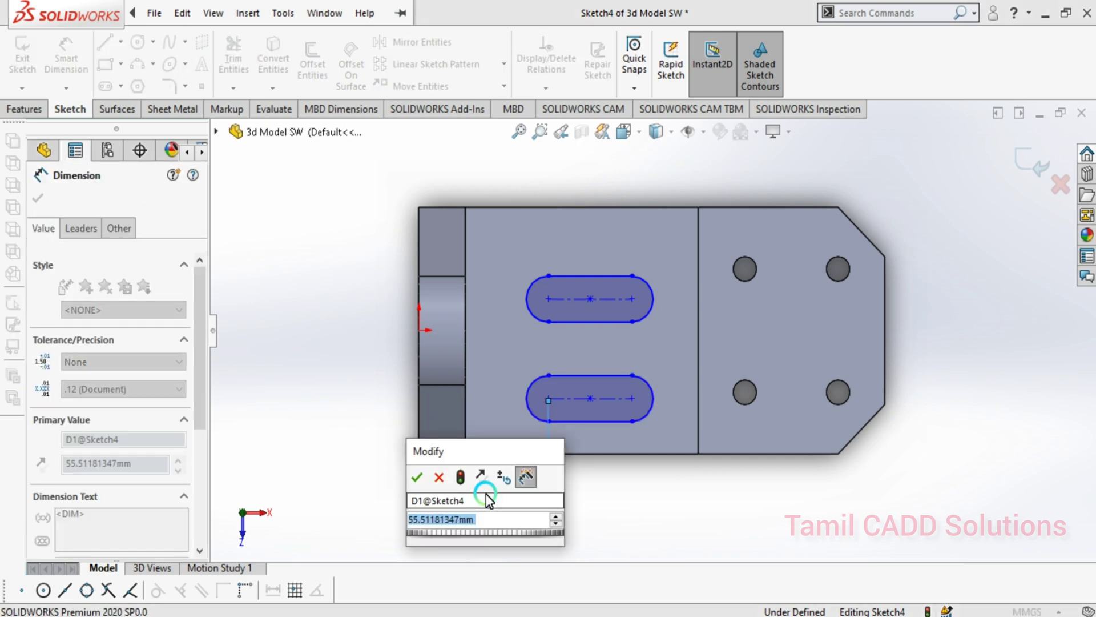
type("50")
key("Return")
Dimension the +Z slot's centreline at 20 mm from the base's long edge on the +Z side
left_click(614, 429)
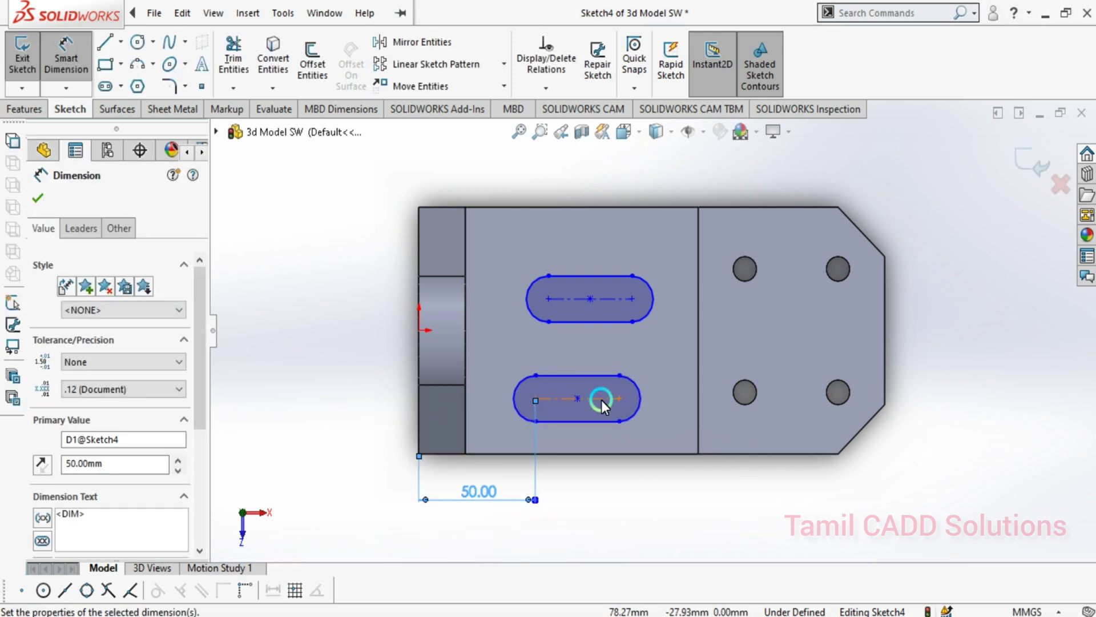
left_click(599, 454)
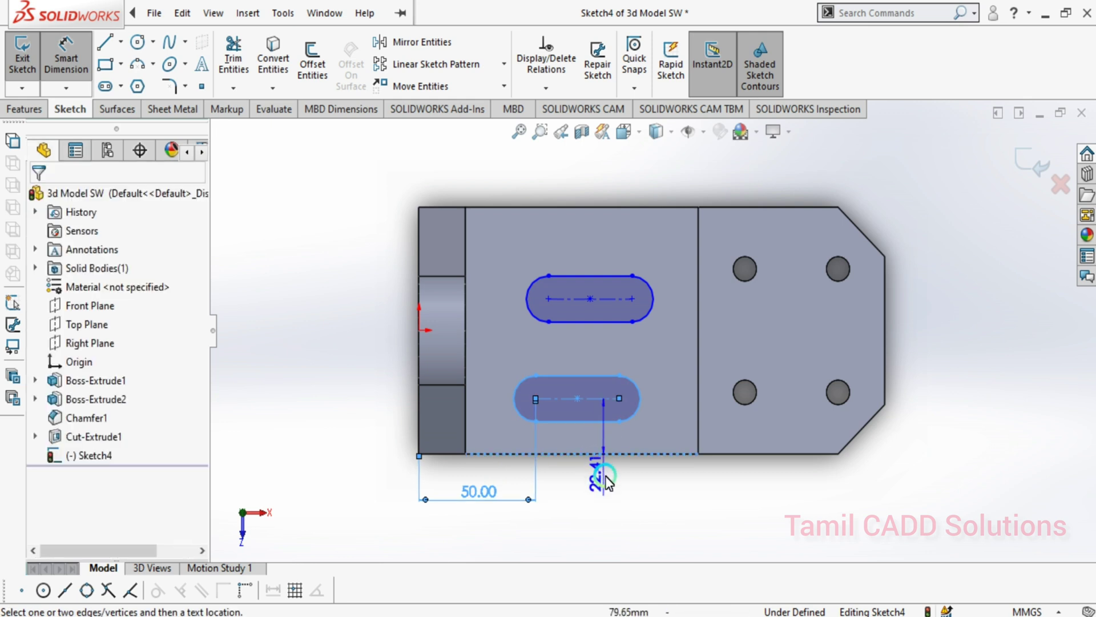
left_click(670, 502)
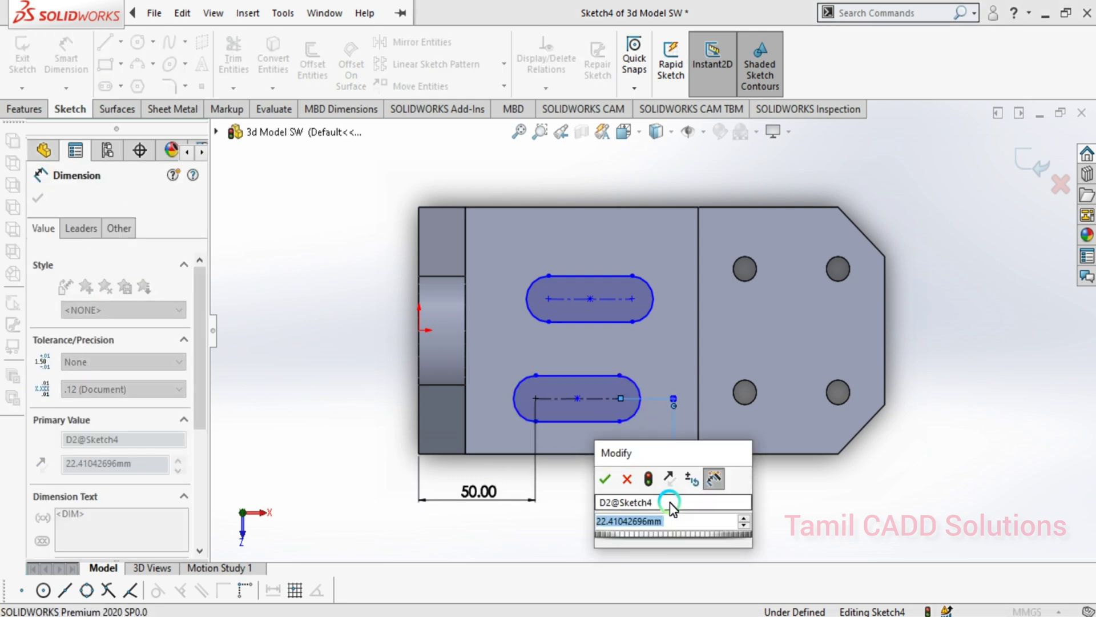
type("20")
key("Return")
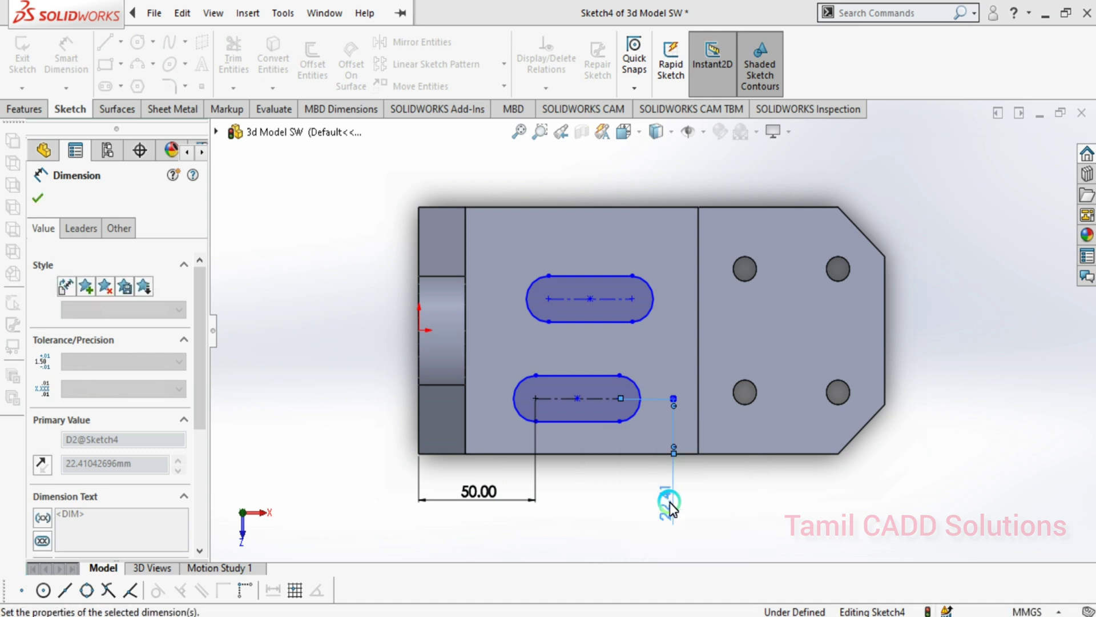
Set the +Z slot's end radius to 6 mm and its centre-to-centre length to 50 mm
left_click(630, 394)
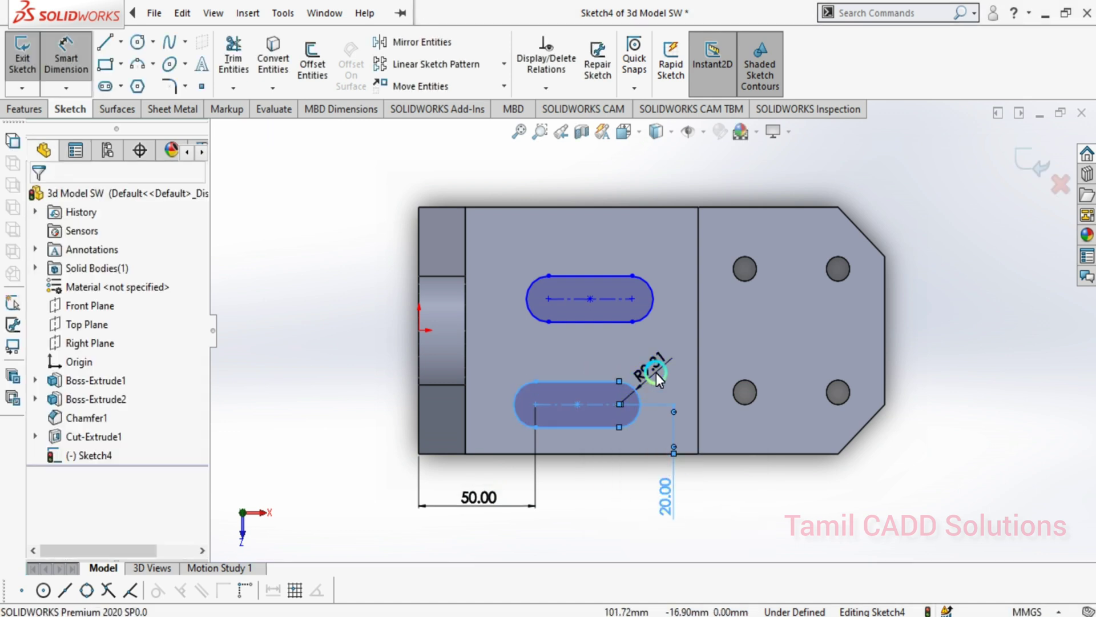
left_click(655, 372)
type("6")
key("Return")
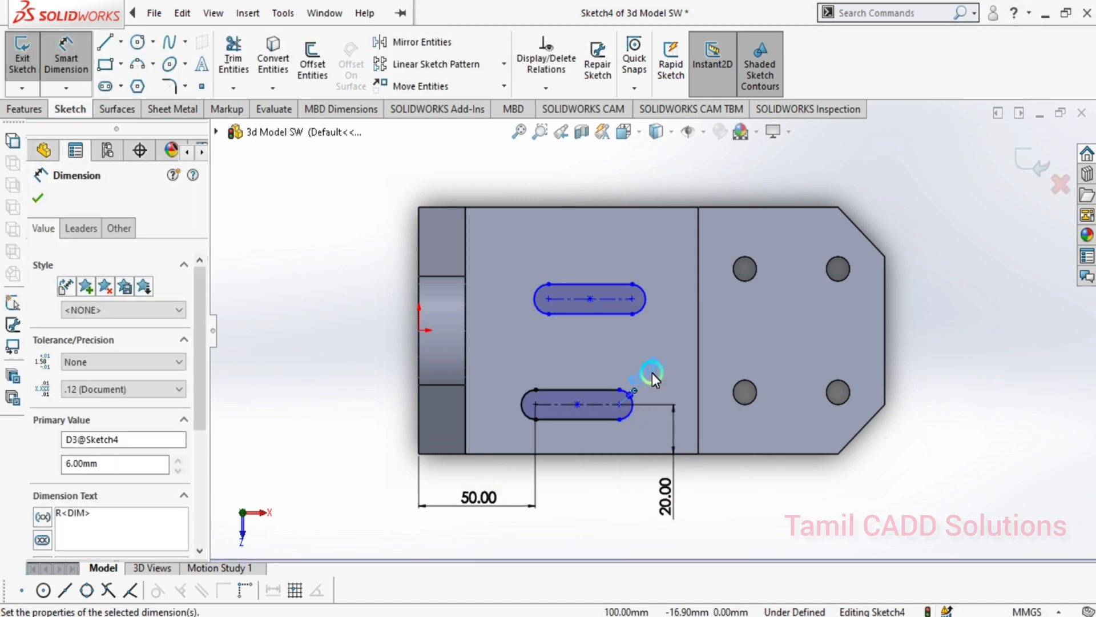
left_click(568, 399)
left_click(573, 373)
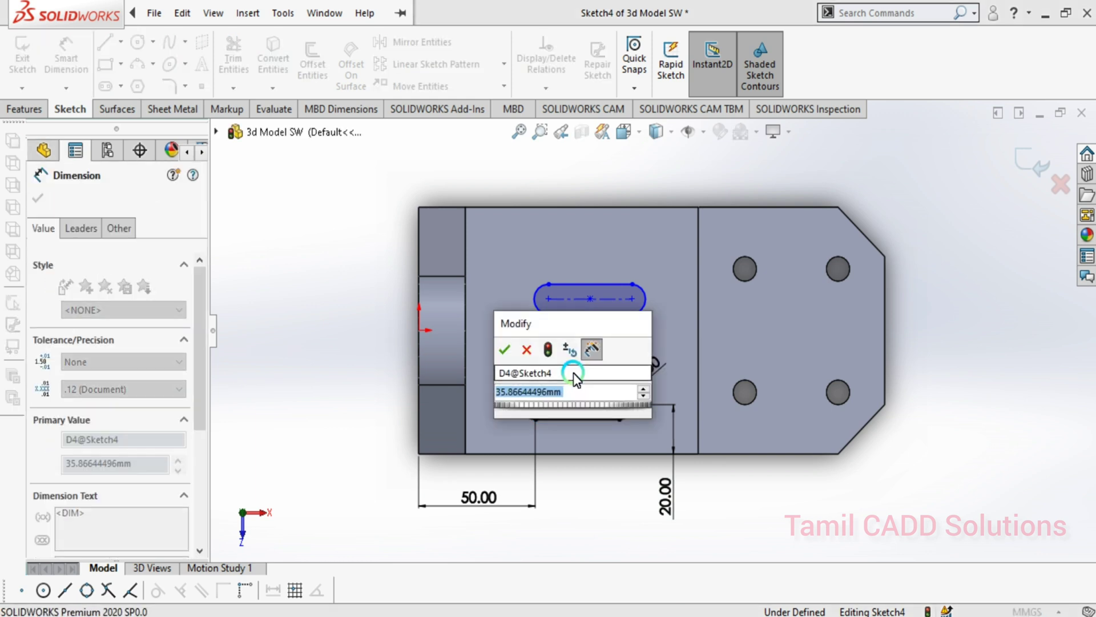
type("50")
key("Return")
key("Escape")
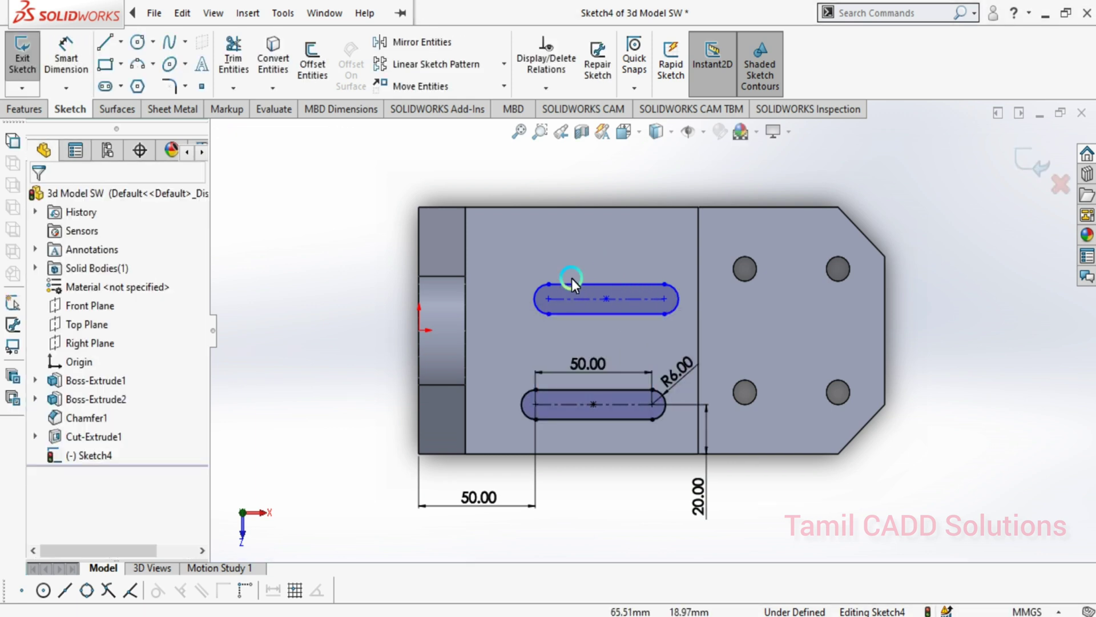
Align the lug-side arc centres of the two slots with a Vertical relation
left_click(549, 297)
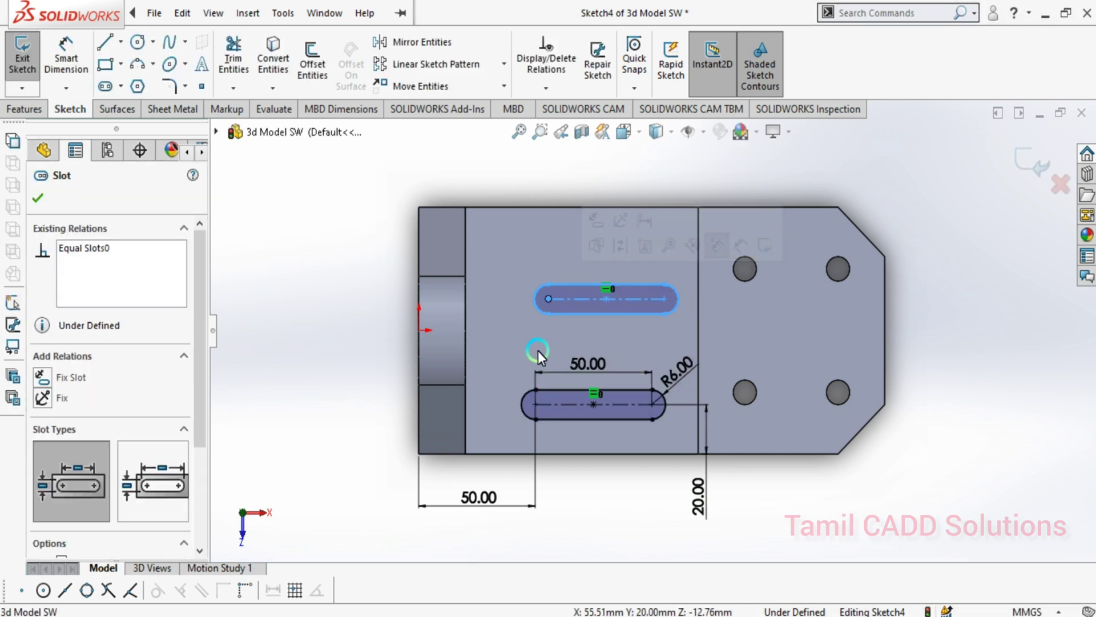
left_click(536, 402, "ctrl")
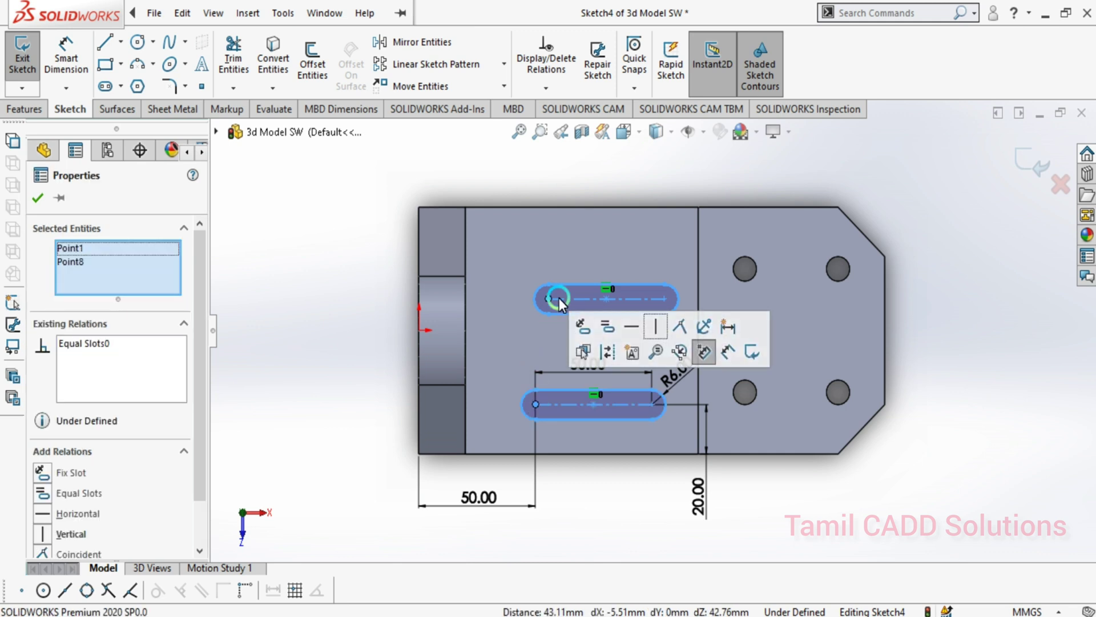
left_click(656, 329)
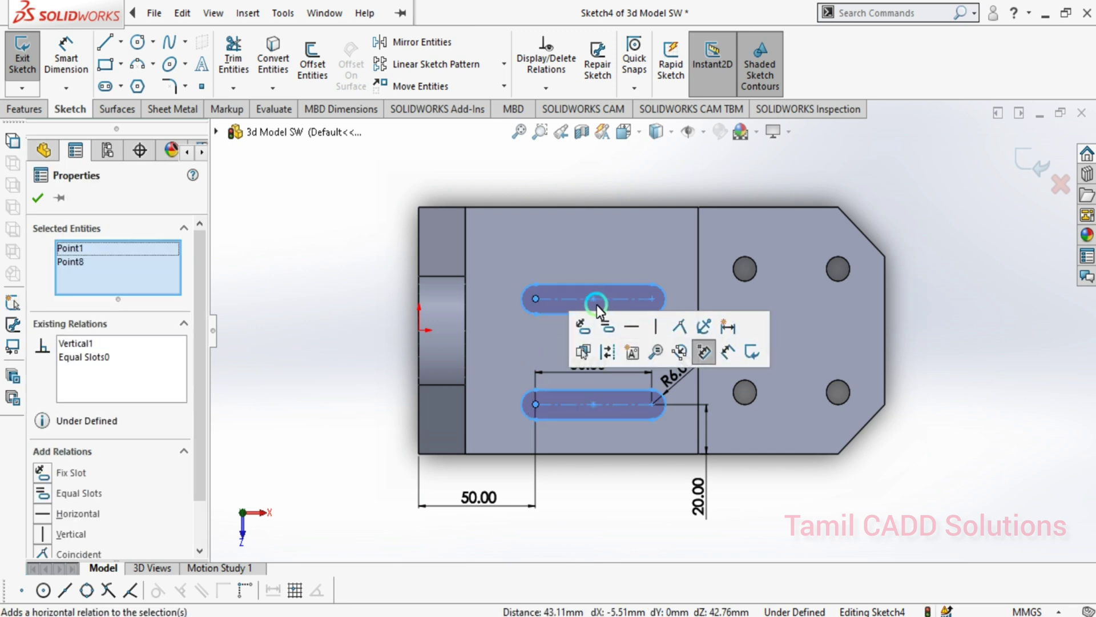
left_click(615, 477)
Dimension the two slot centrelines 60 mm apart and check the slot dimensions against the a9.png drawing
left_click(66, 57)
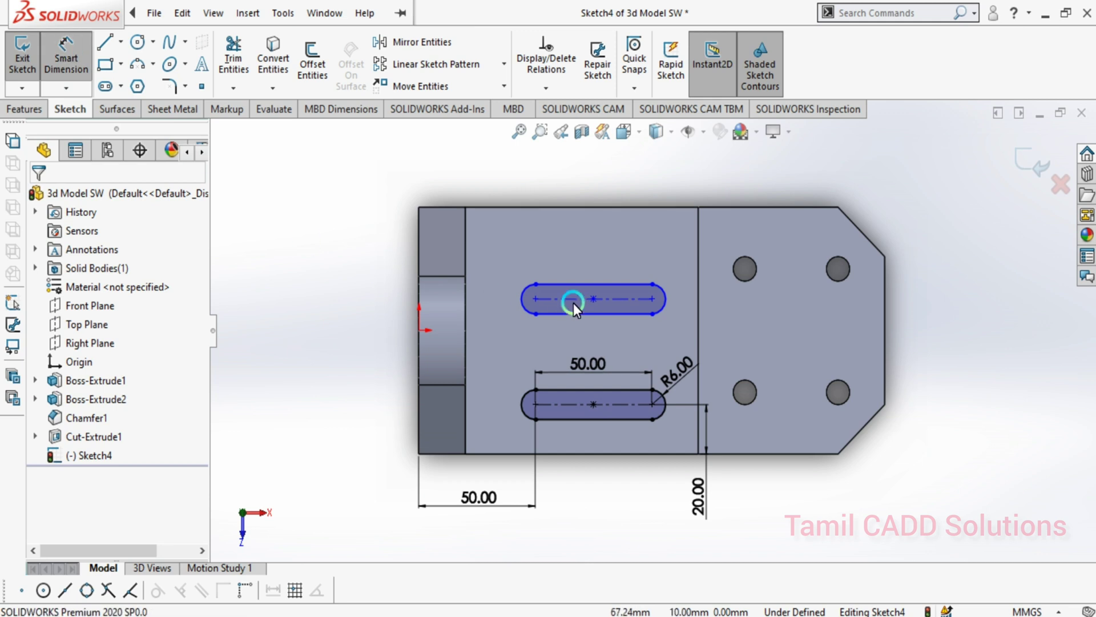
left_click(554, 296)
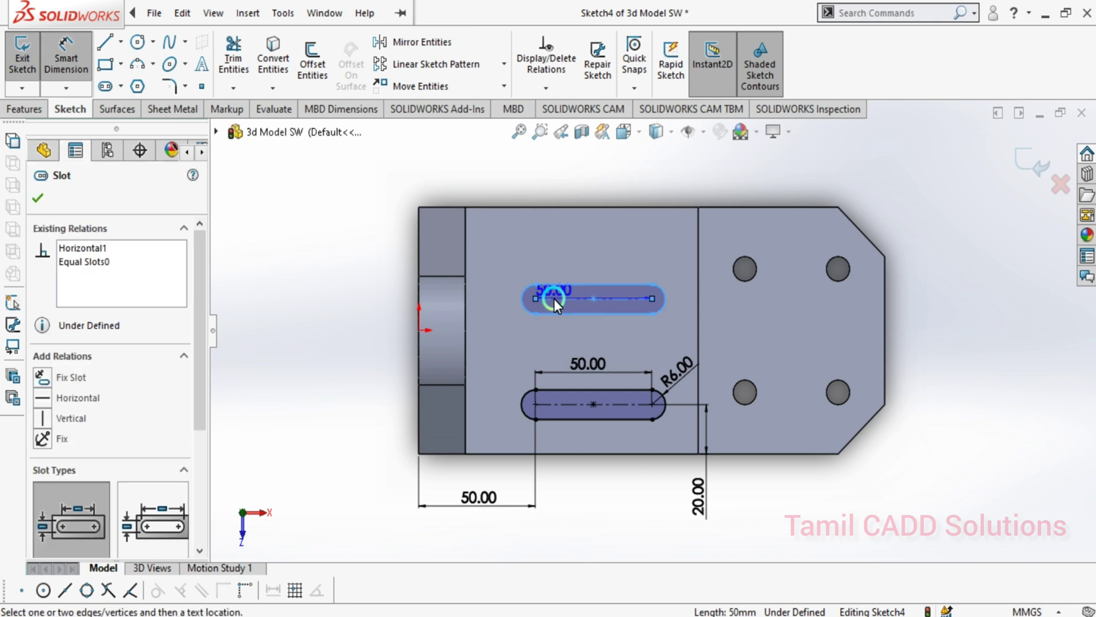
left_click(556, 405)
left_click(490, 337)
type("40")
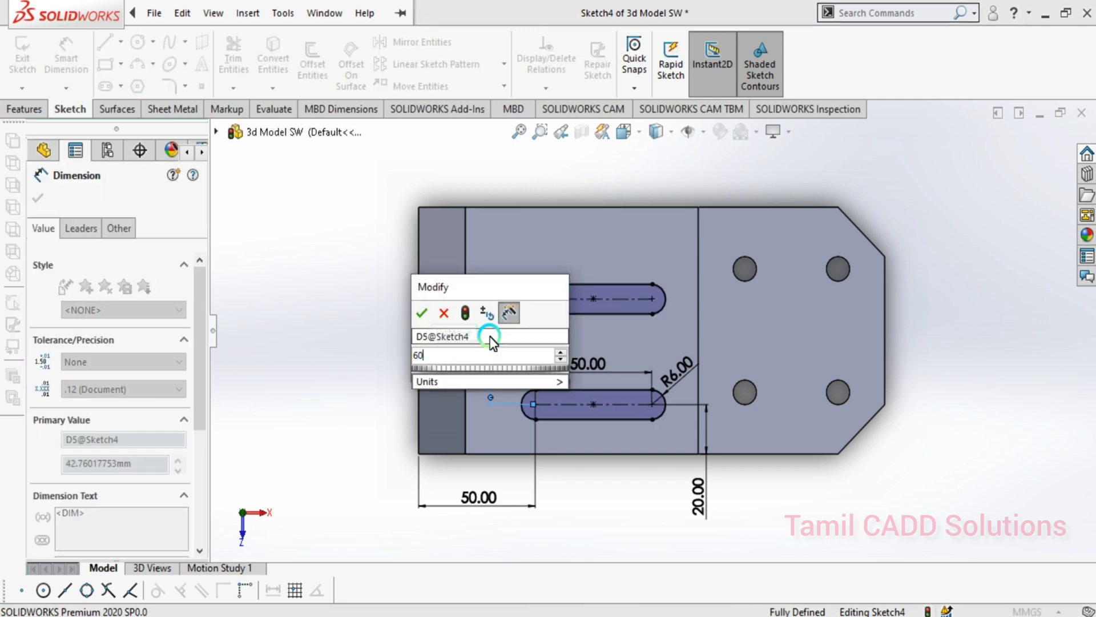
key("Return")
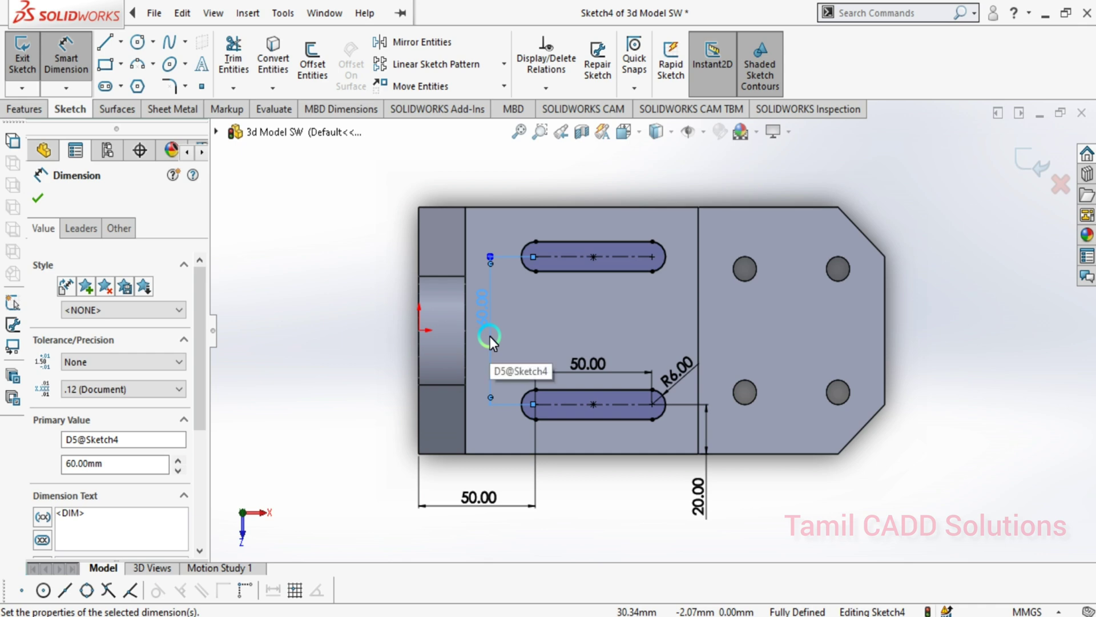
left_click(450, 611)
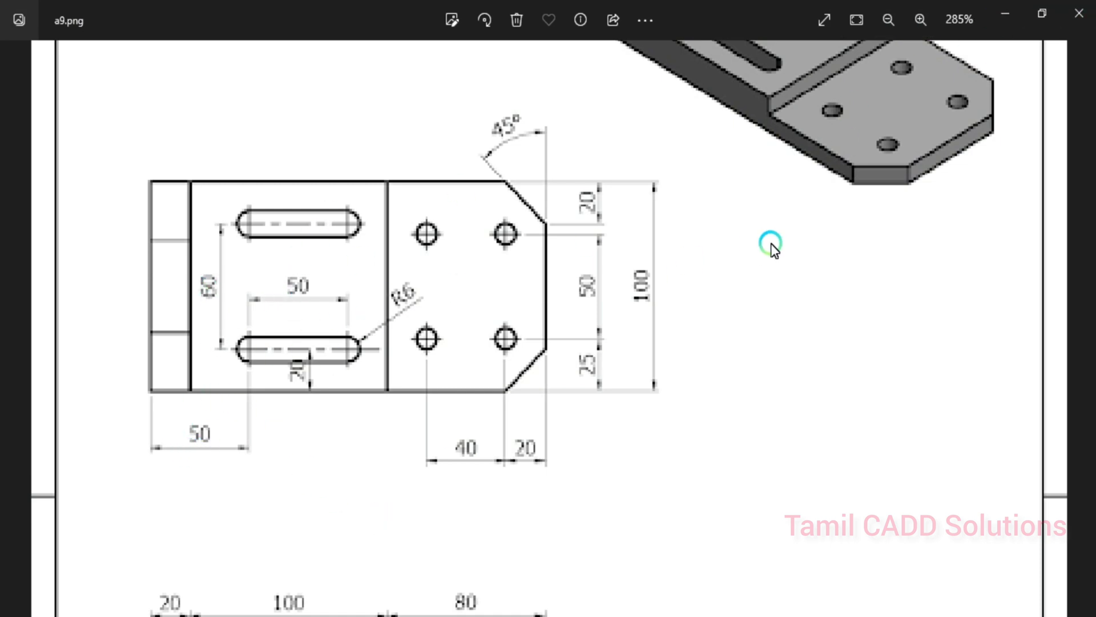
left_click(1015, 21)
Cut both slots through the raised base with an Extruded Cut using the Up To Next end condition
scroll(577, 381, "down", 2)
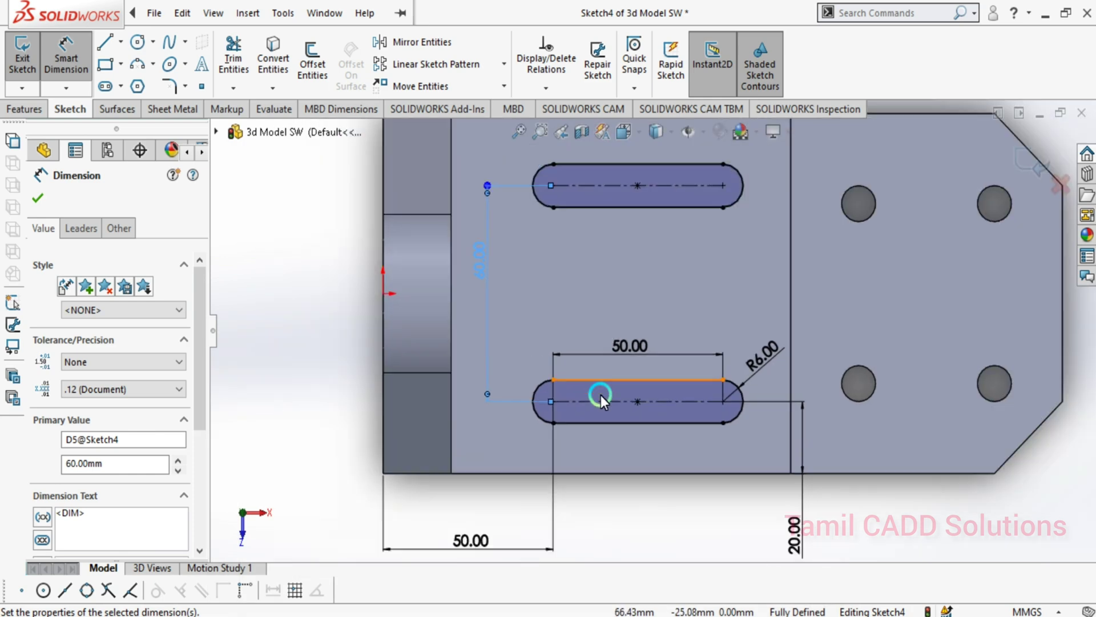
scroll(601, 395, "up", 3)
left_click(26, 108)
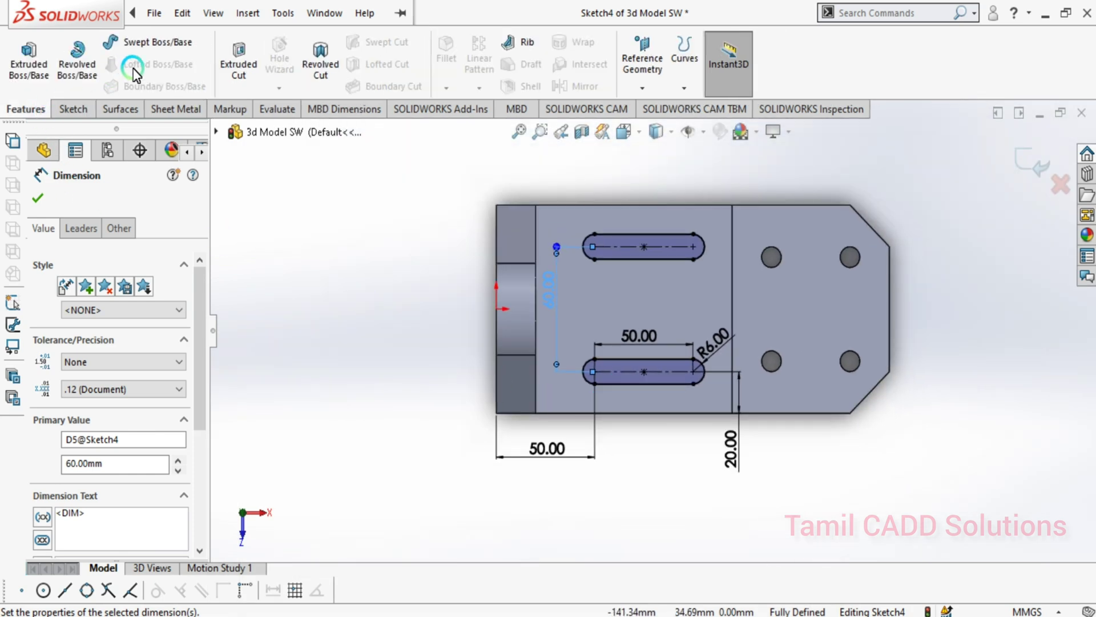
left_click(239, 61)
middle_click_drag(581, 324, 577, 215)
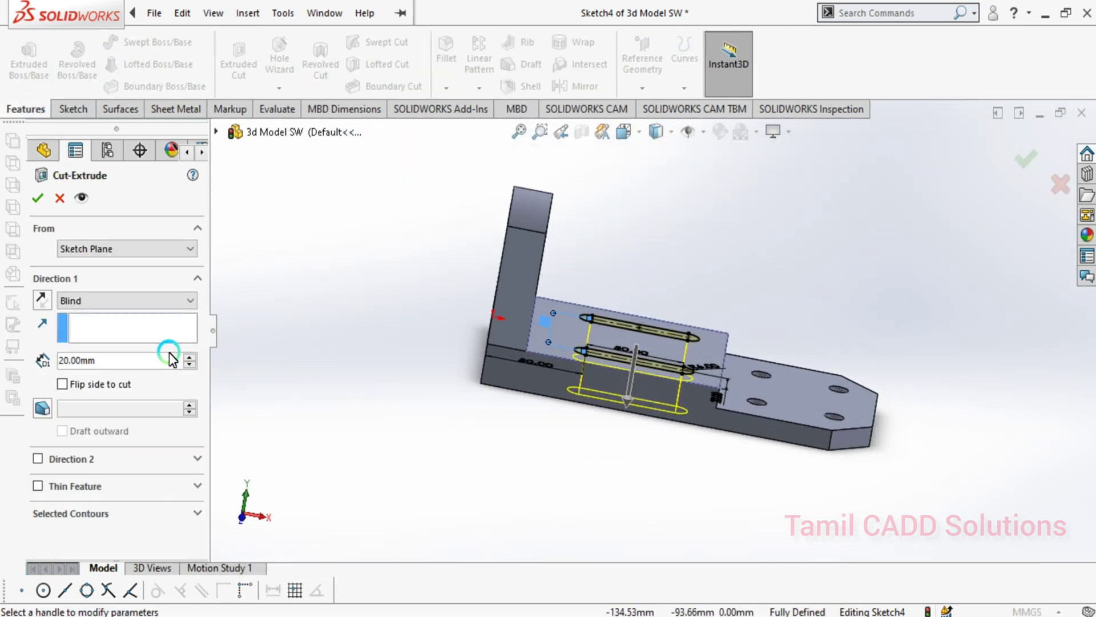
left_click(101, 305)
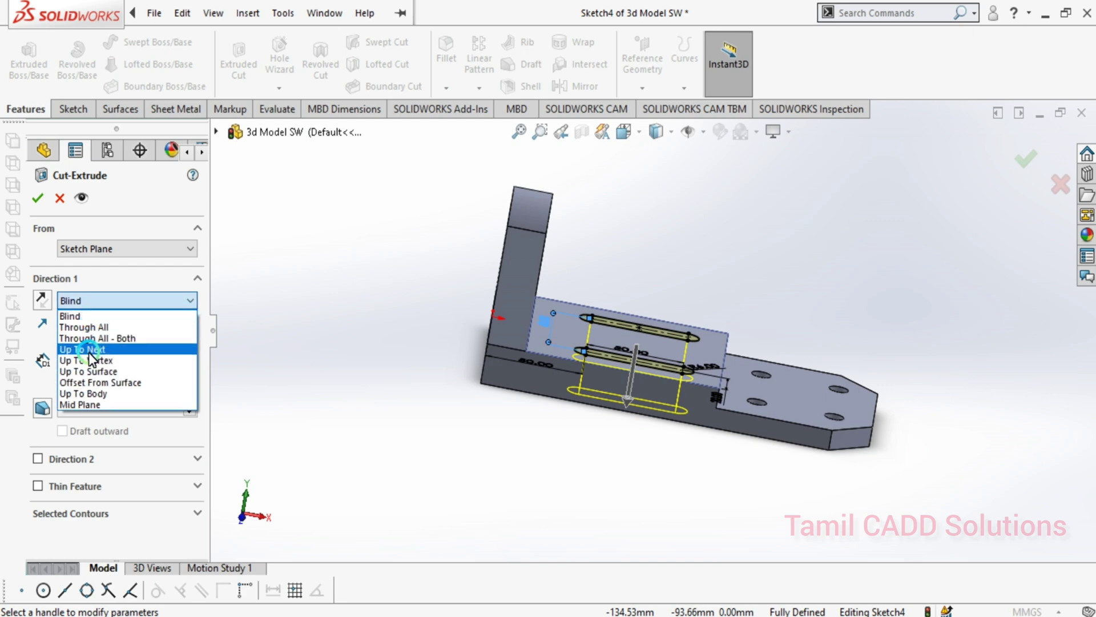
left_click(90, 349)
middle_click_drag(594, 457, 571, 320)
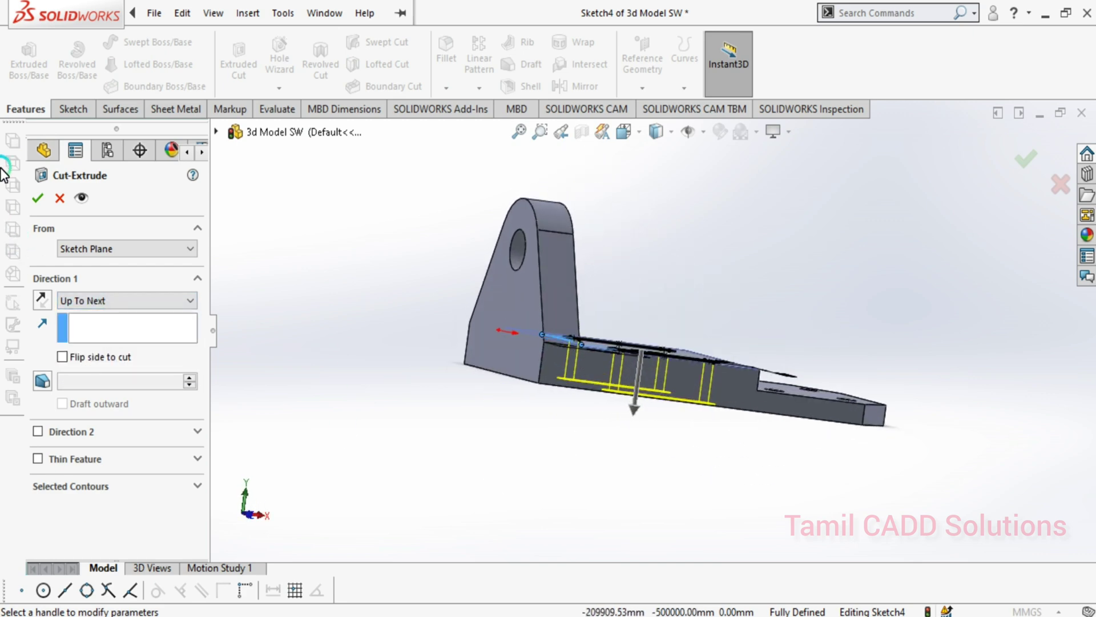
left_click(38, 198)
Show the part in isometric view and compare it side by side with the pictorial view in the a9.png drawing
middle_click_drag(348, 341, 627, 480)
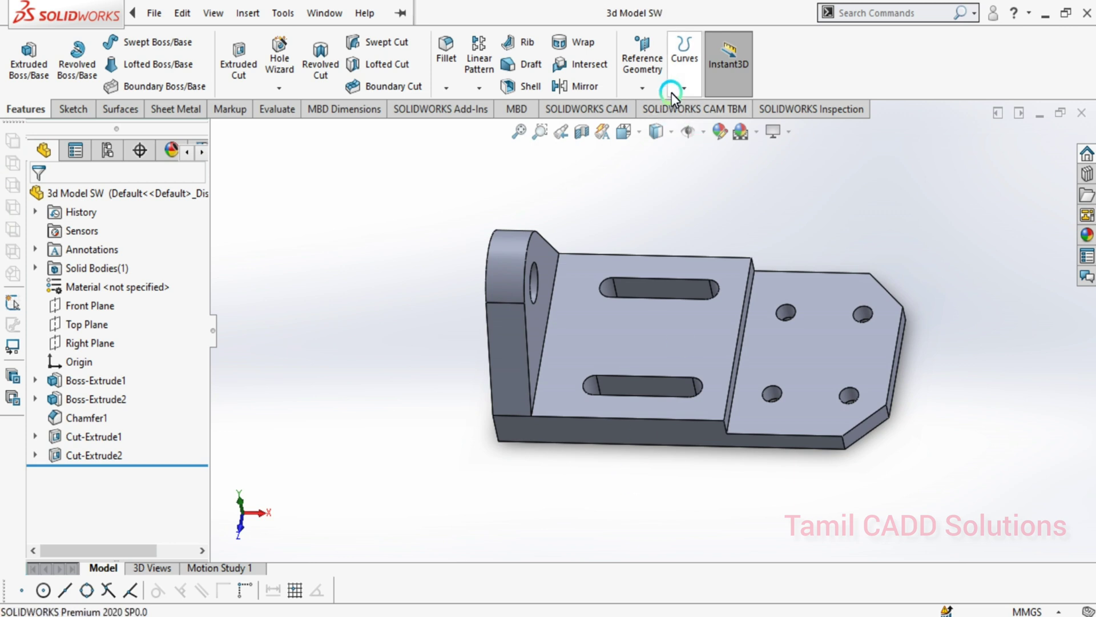
left_click(624, 131)
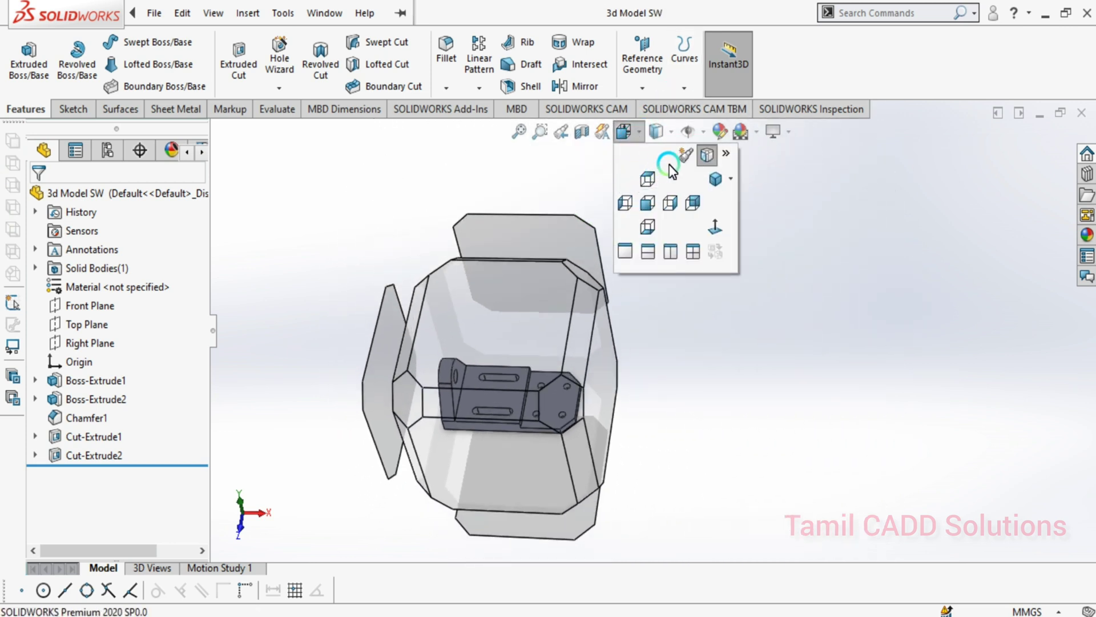
left_click(717, 178)
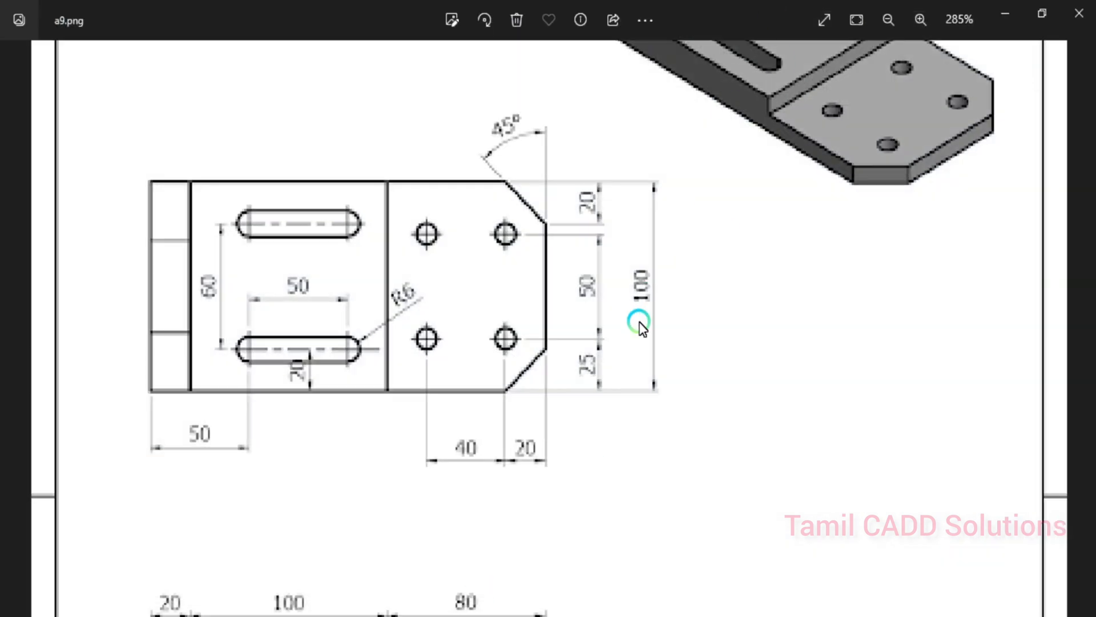
scroll(640, 331, "down", 5)
scroll(668, 234, "up", 5)
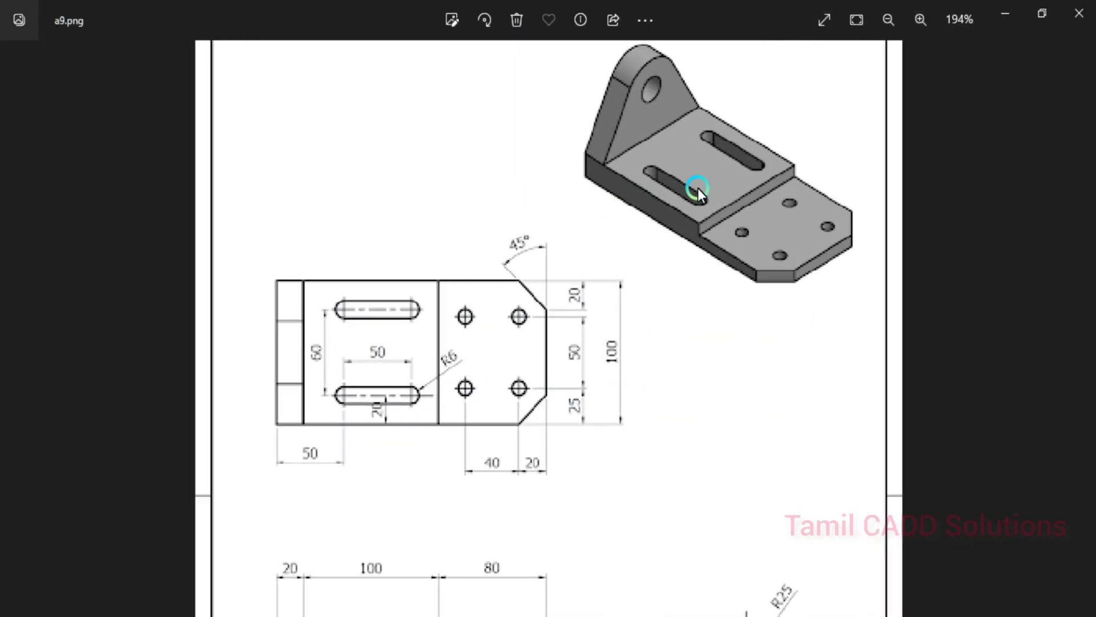
left_click_drag(791, 6, 147, 116)
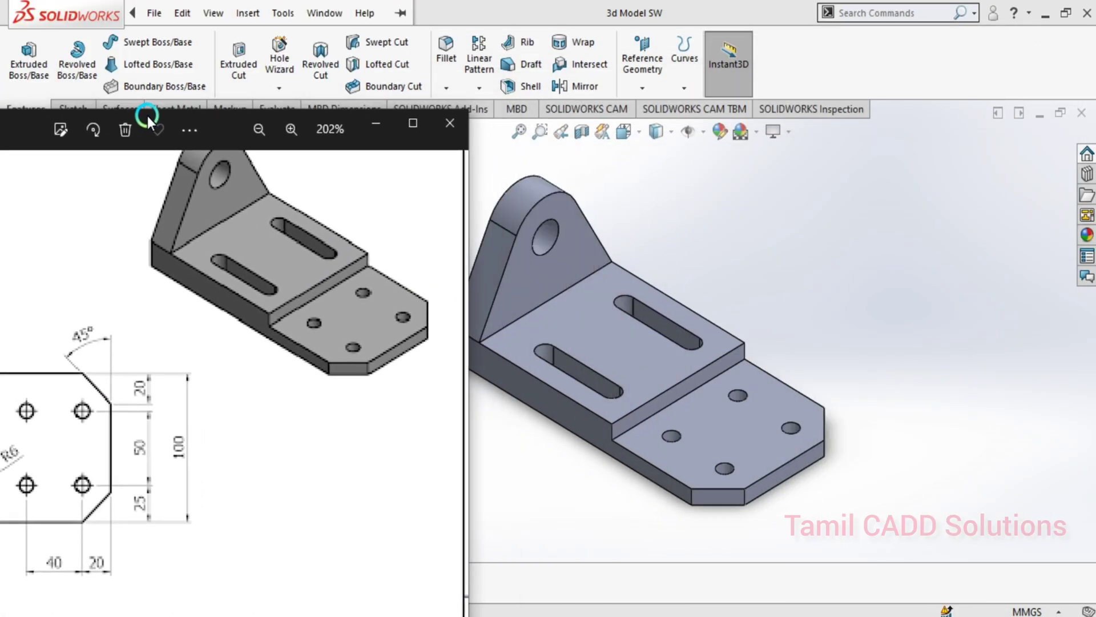
left_click_drag(185, 323, 182, 376)
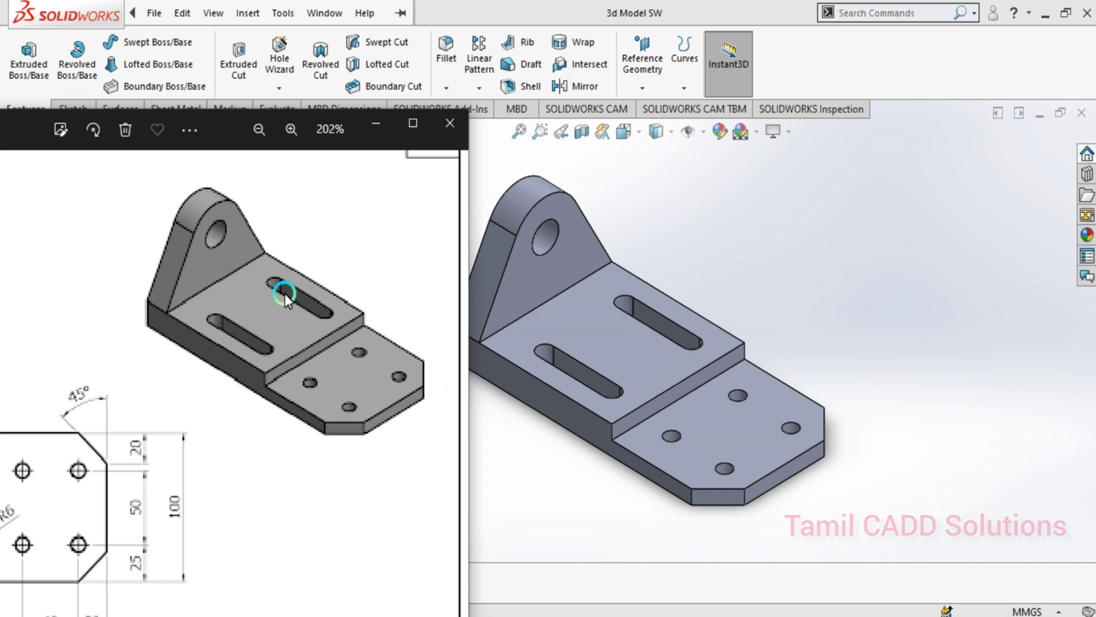
left_click(412, 123)
left_click(1015, 12)
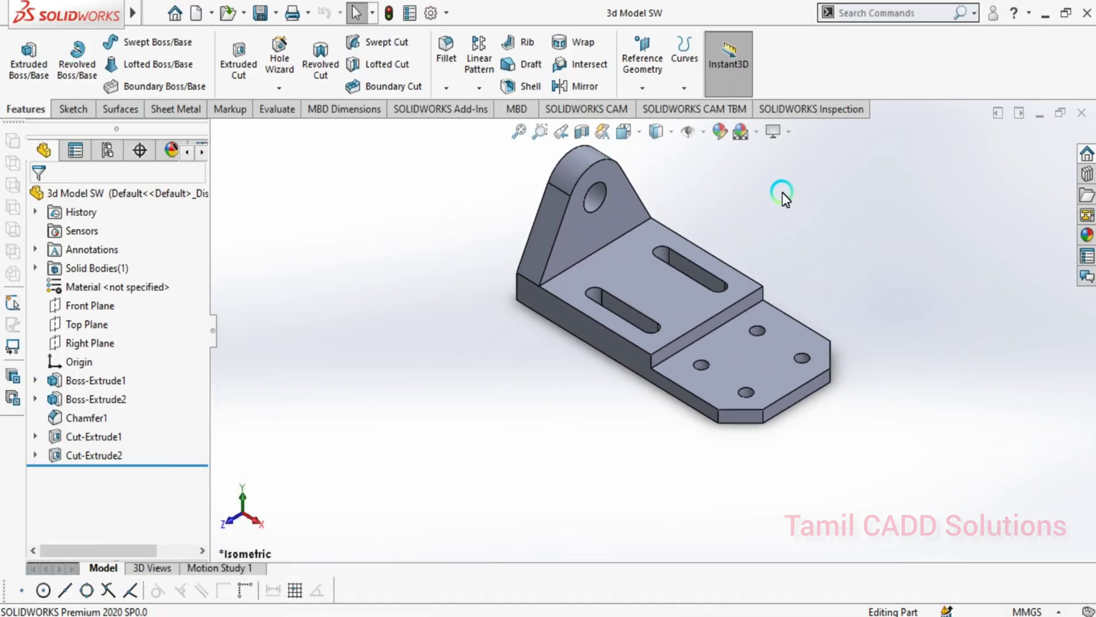
Edit the whole part's appearance and choose light cyan from the standard colour swatches
scroll(684, 191, "up", 2)
scroll(703, 273, "down", 3)
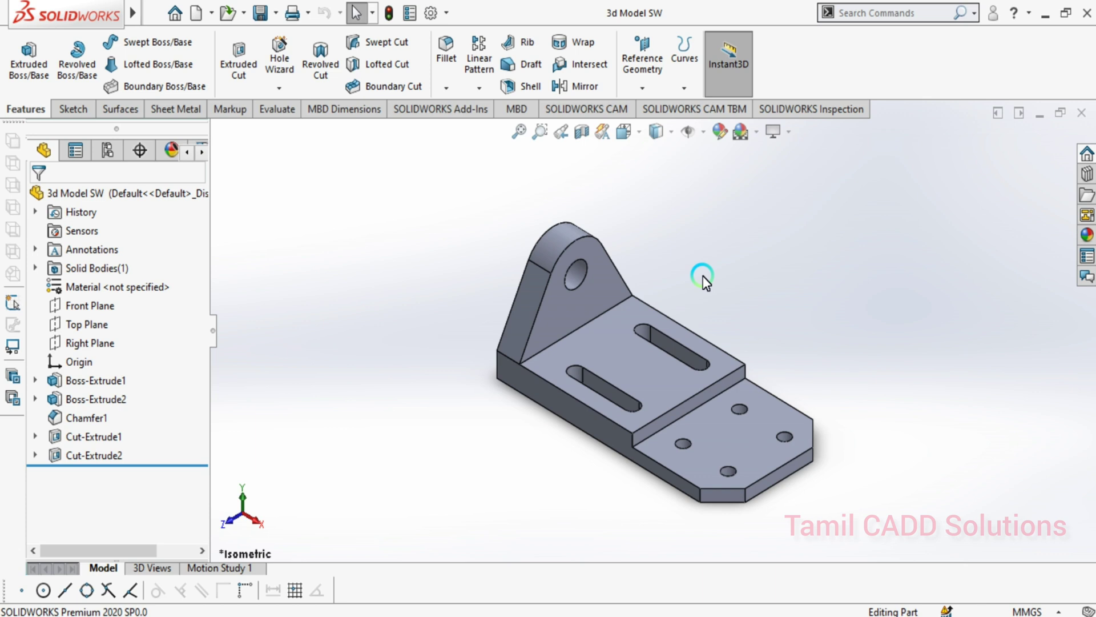
left_click(719, 133)
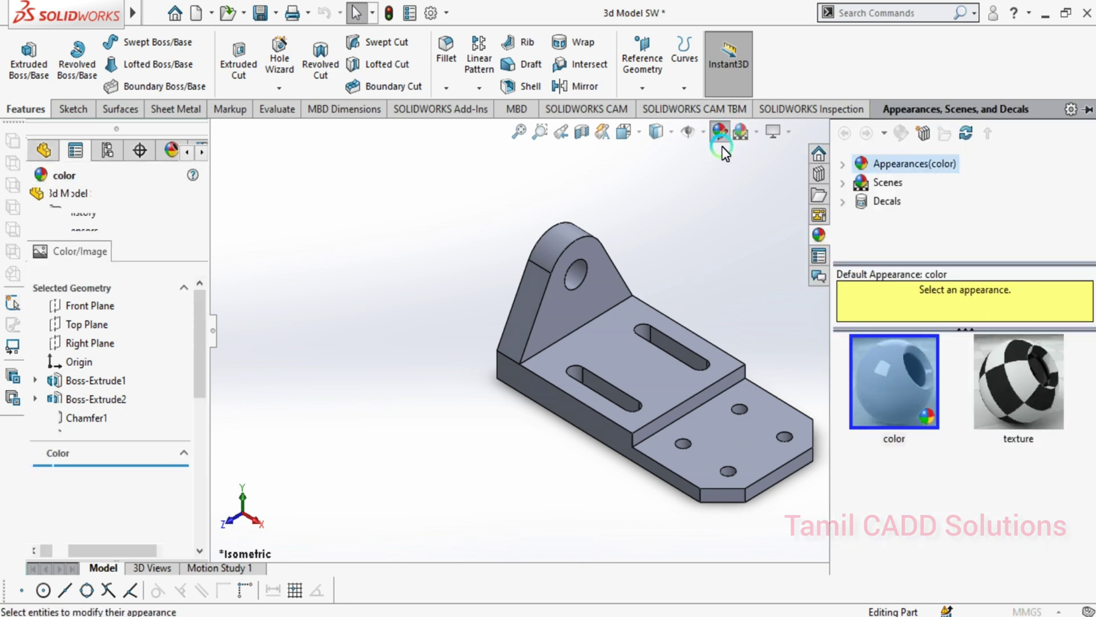
left_click(120, 539)
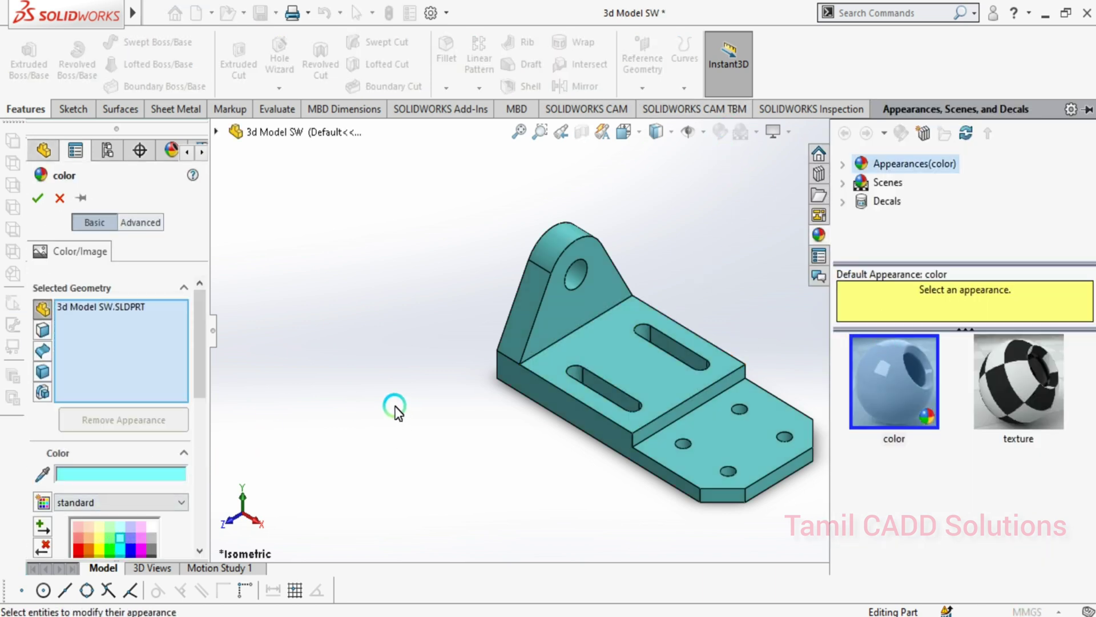